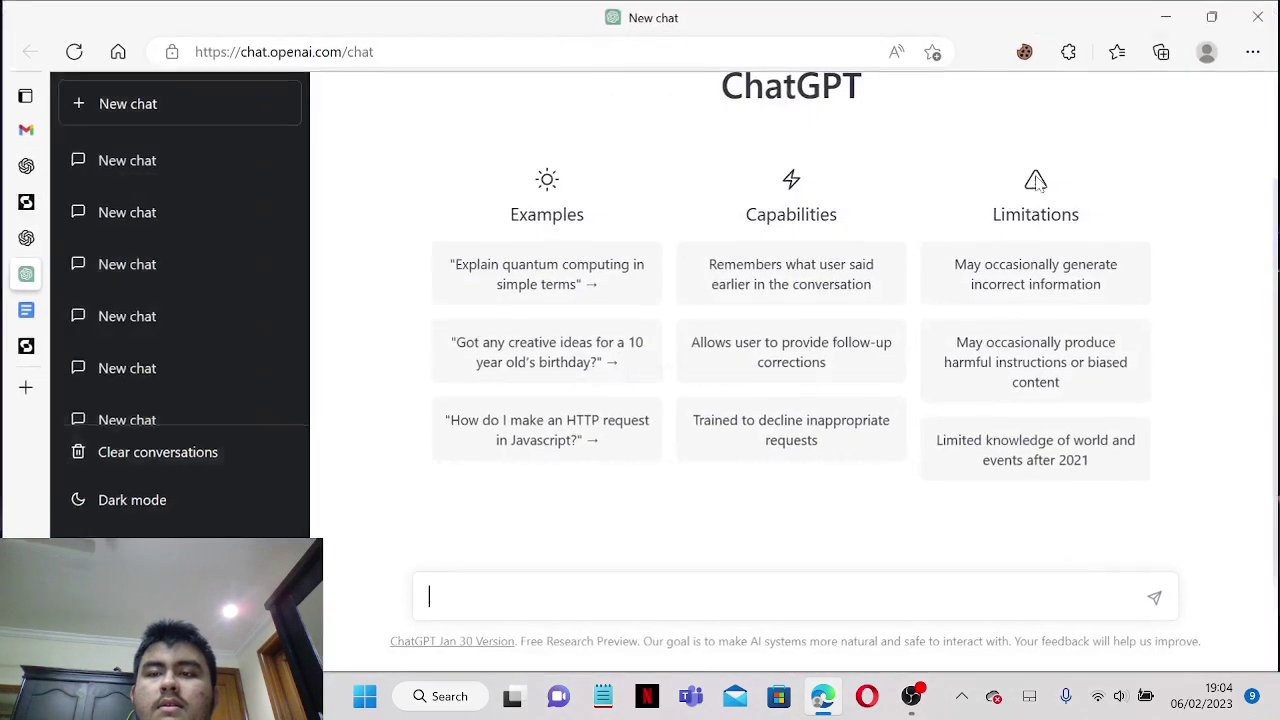
# - Switch to the Studocu upload page and highlight the line offering free Premium access per shared document
pyautogui.click(1021, 178)
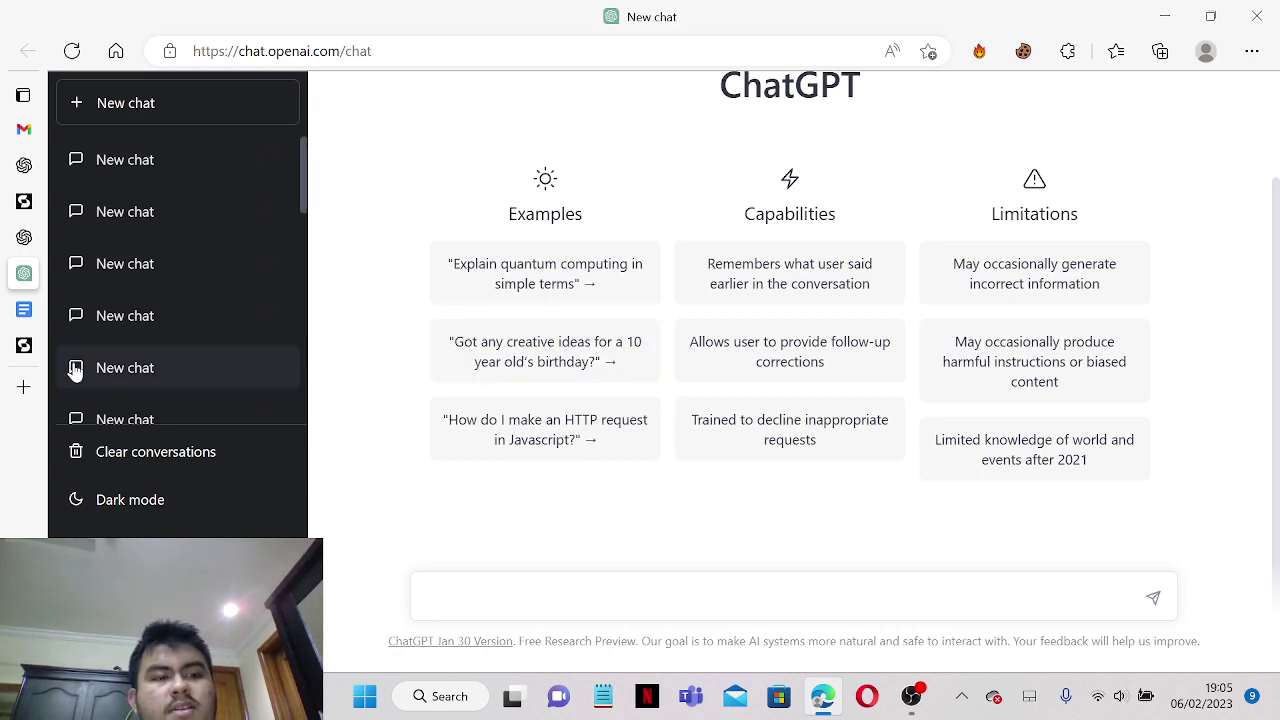
pyautogui.click(24, 345)
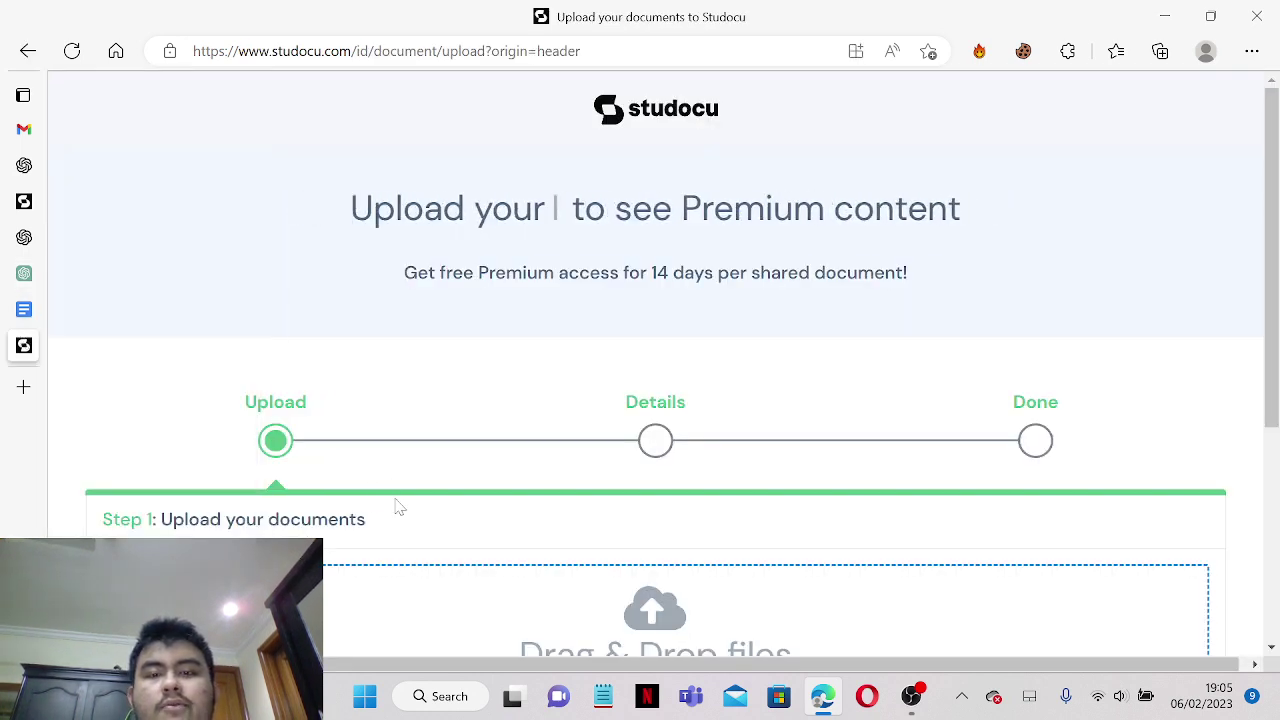
pyautogui.scroll(-4, 395, 508)
pyautogui.scroll(4, 397, 508)
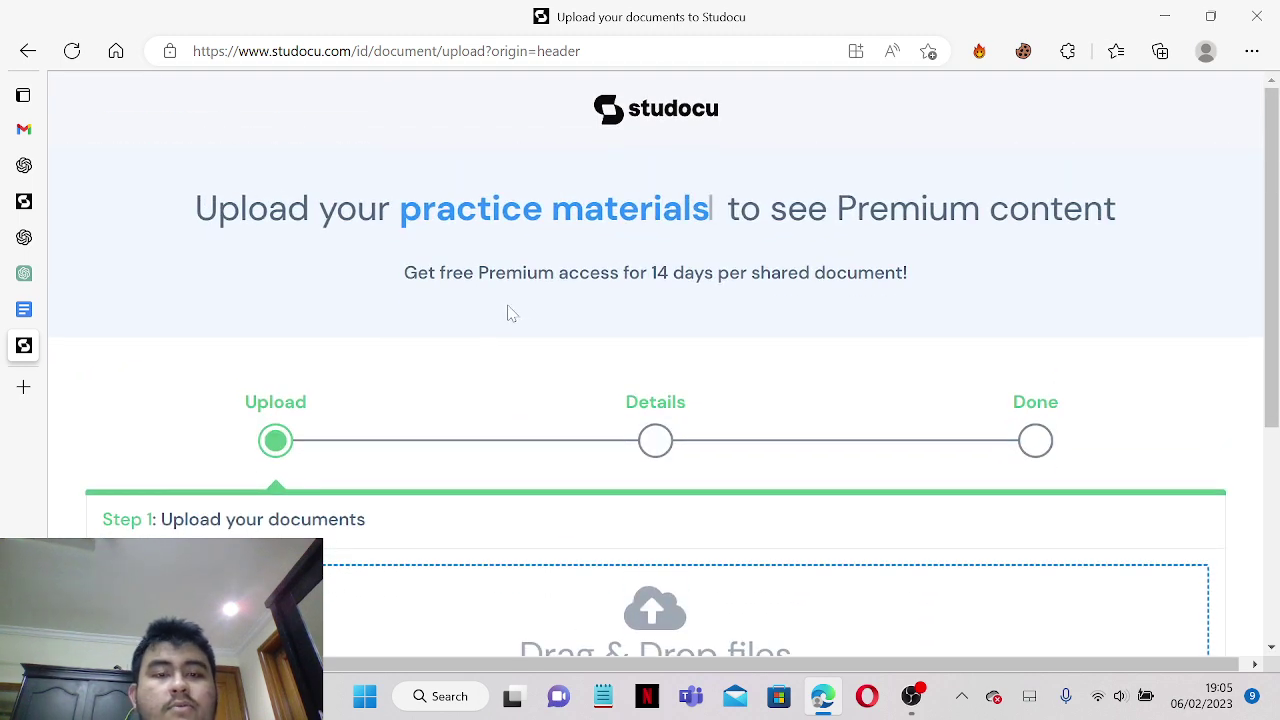
pyautogui.tripleClick(506, 273)
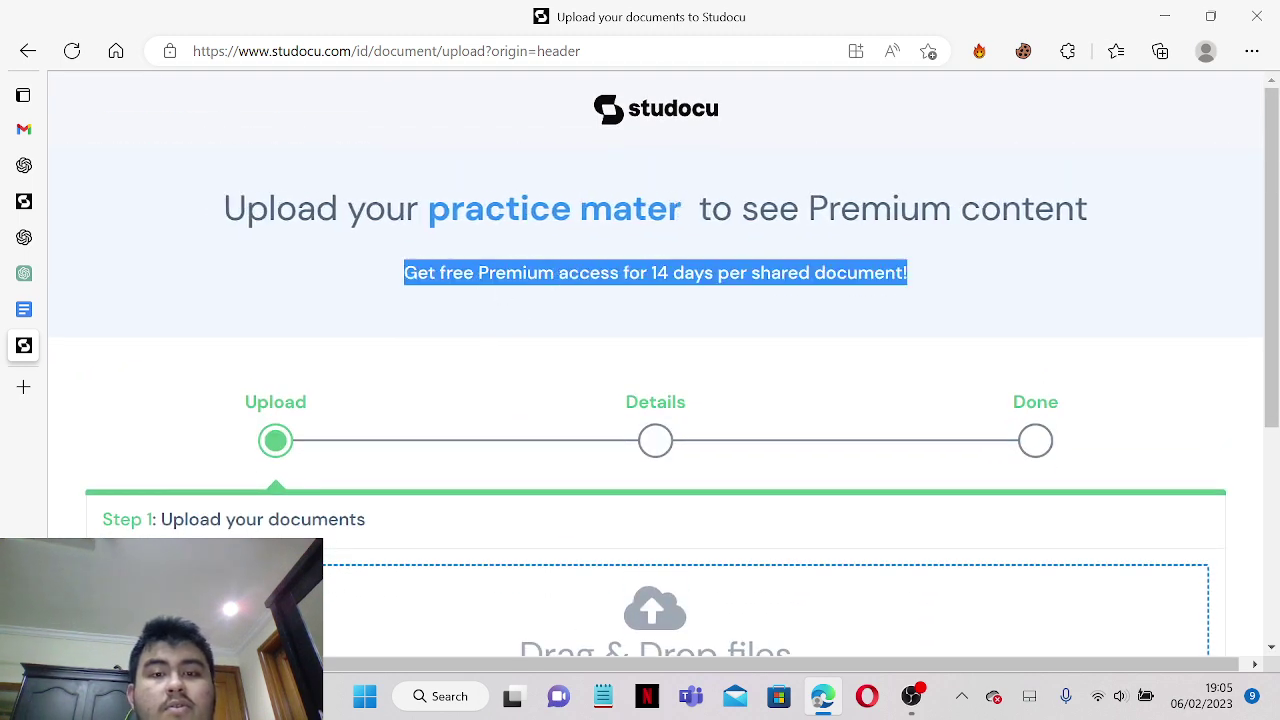
pyautogui.click(532, 334)
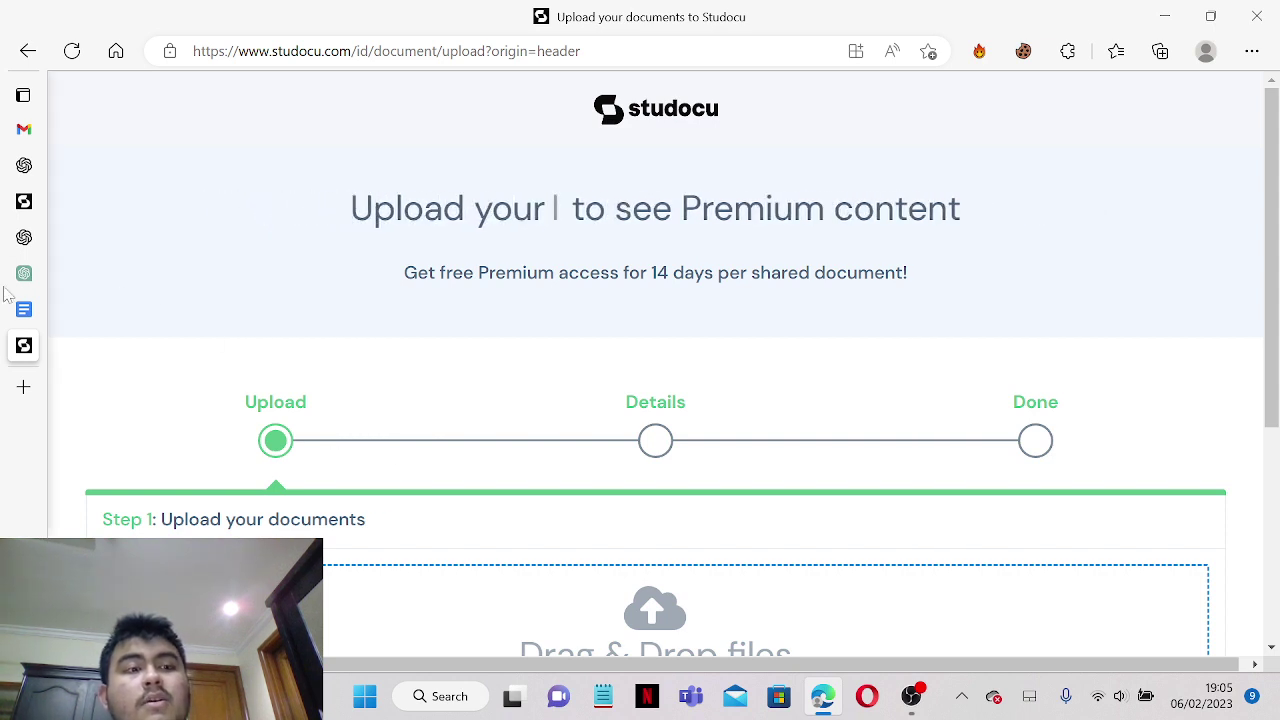
# - Return to the new ChatGPT chat and submit the prompt "what is science in 500 words"
pyautogui.moveTo(14, 287)
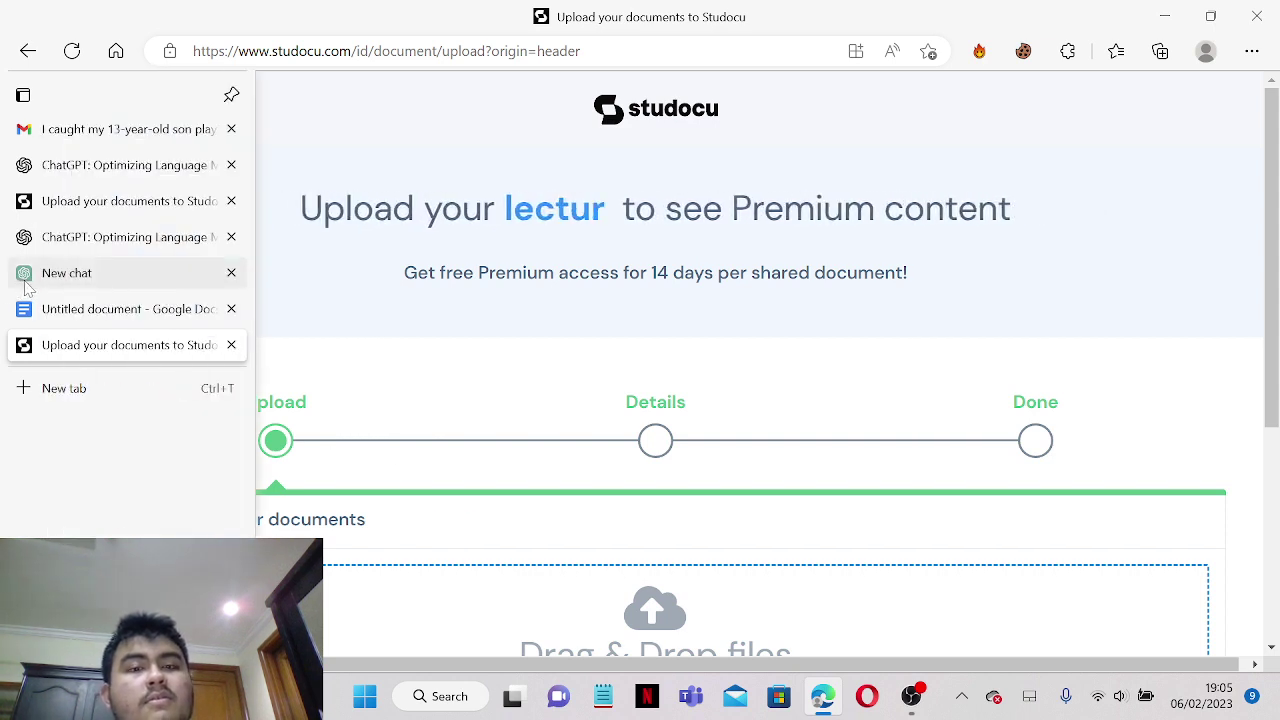
pyautogui.click(118, 280)
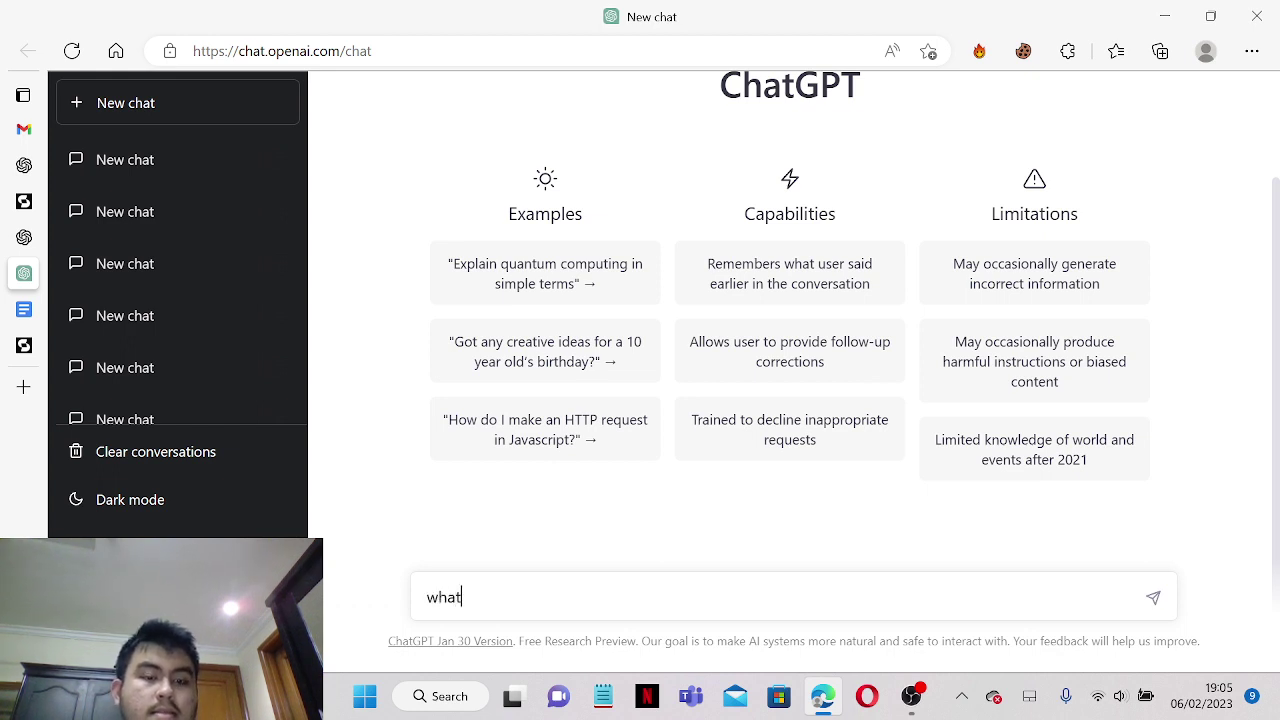
pyautogui.write('is scie')
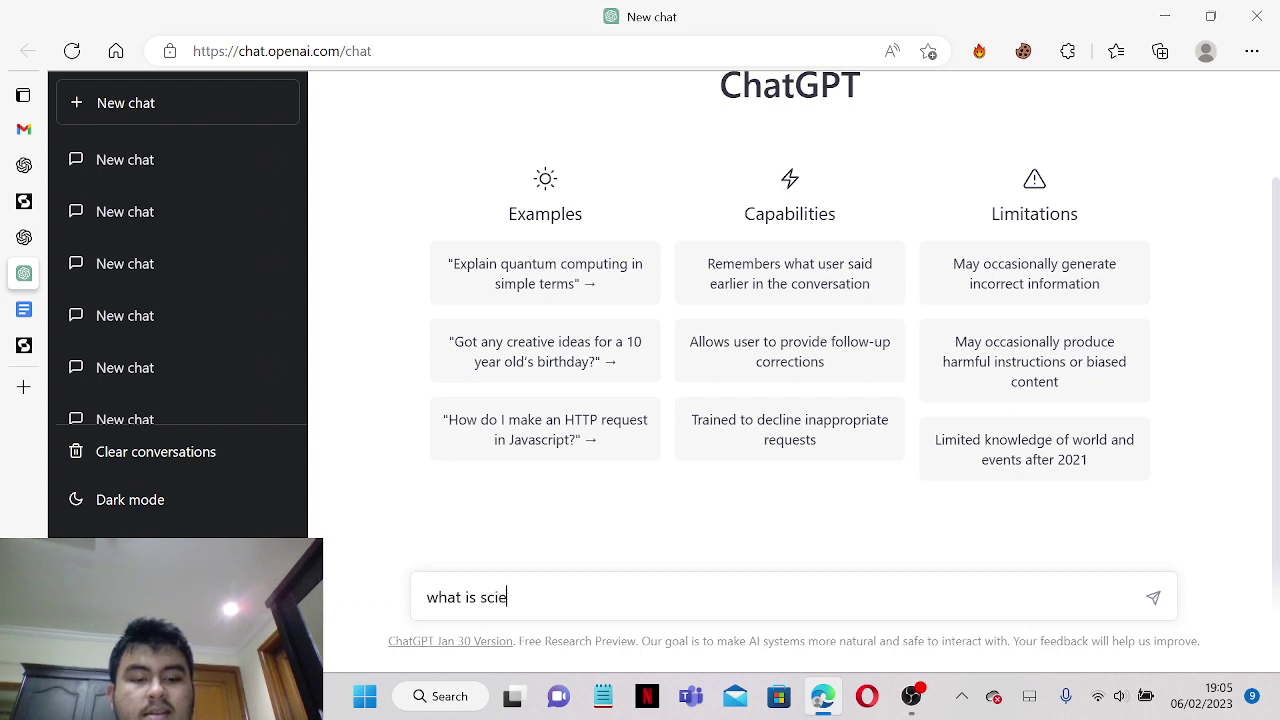
pyautogui.write('nce in')
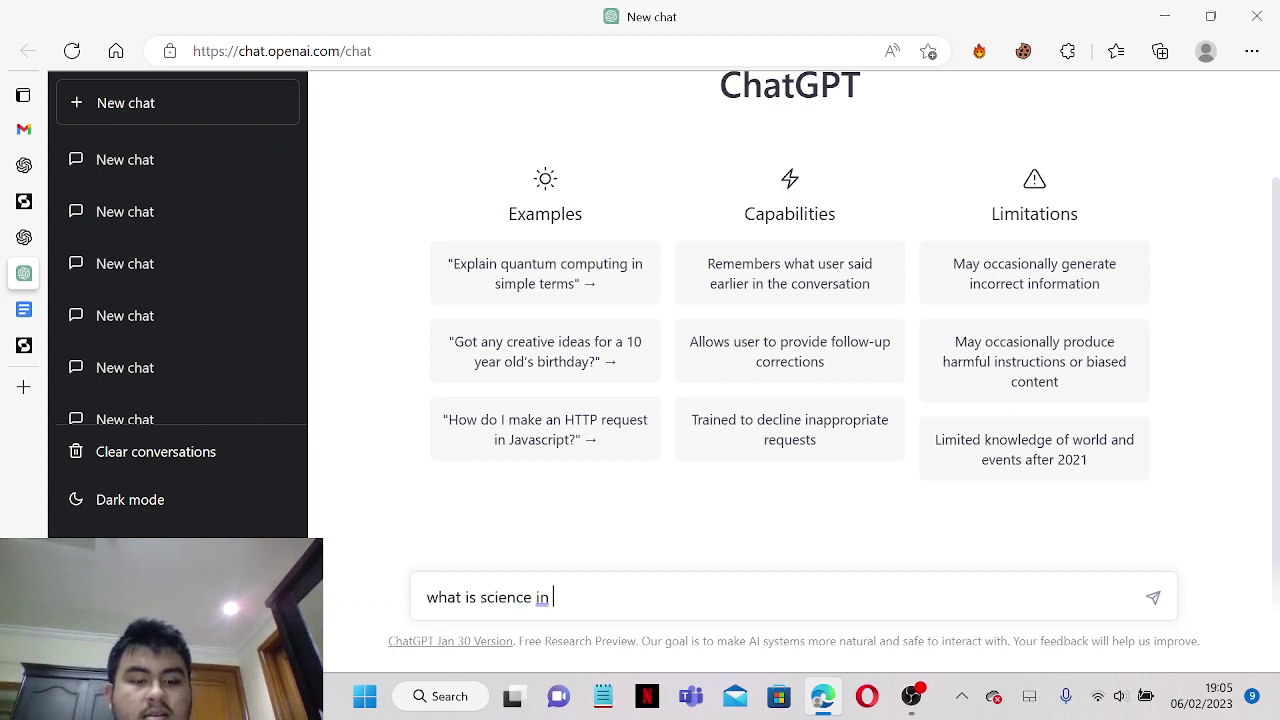
pyautogui.write(' 500 ')
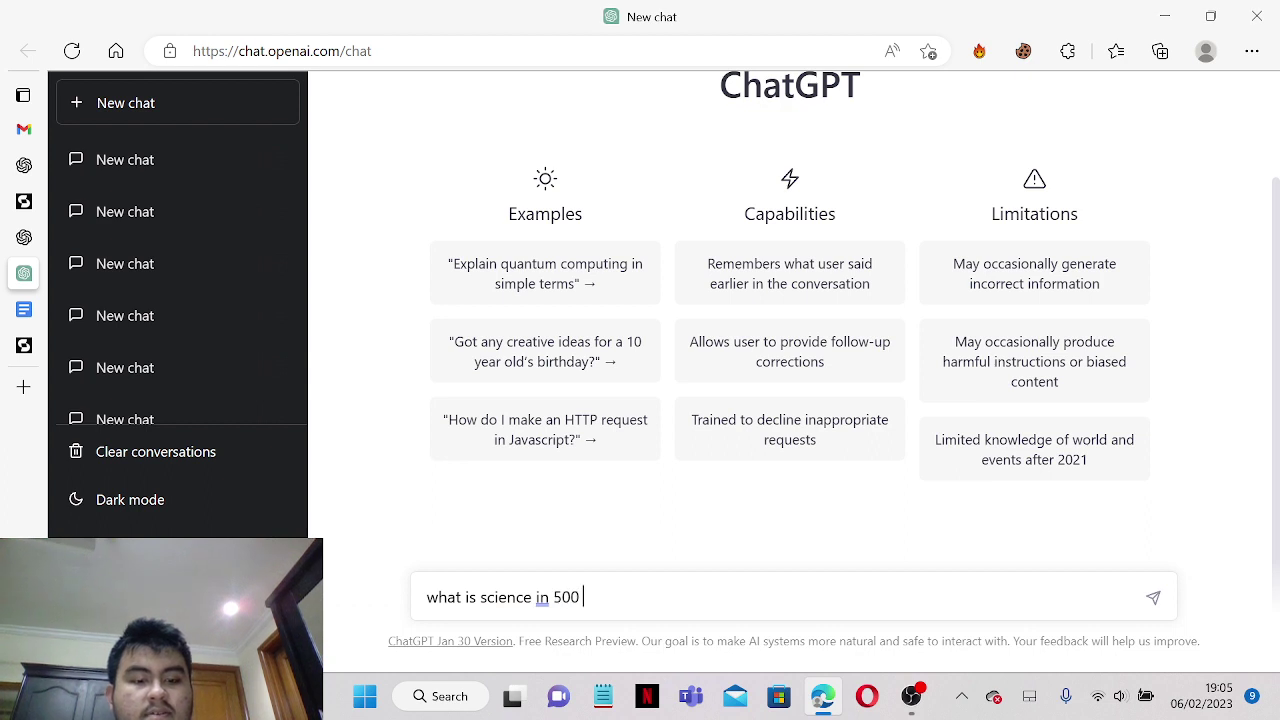
pyautogui.write('words')
pyautogui.press('Return')
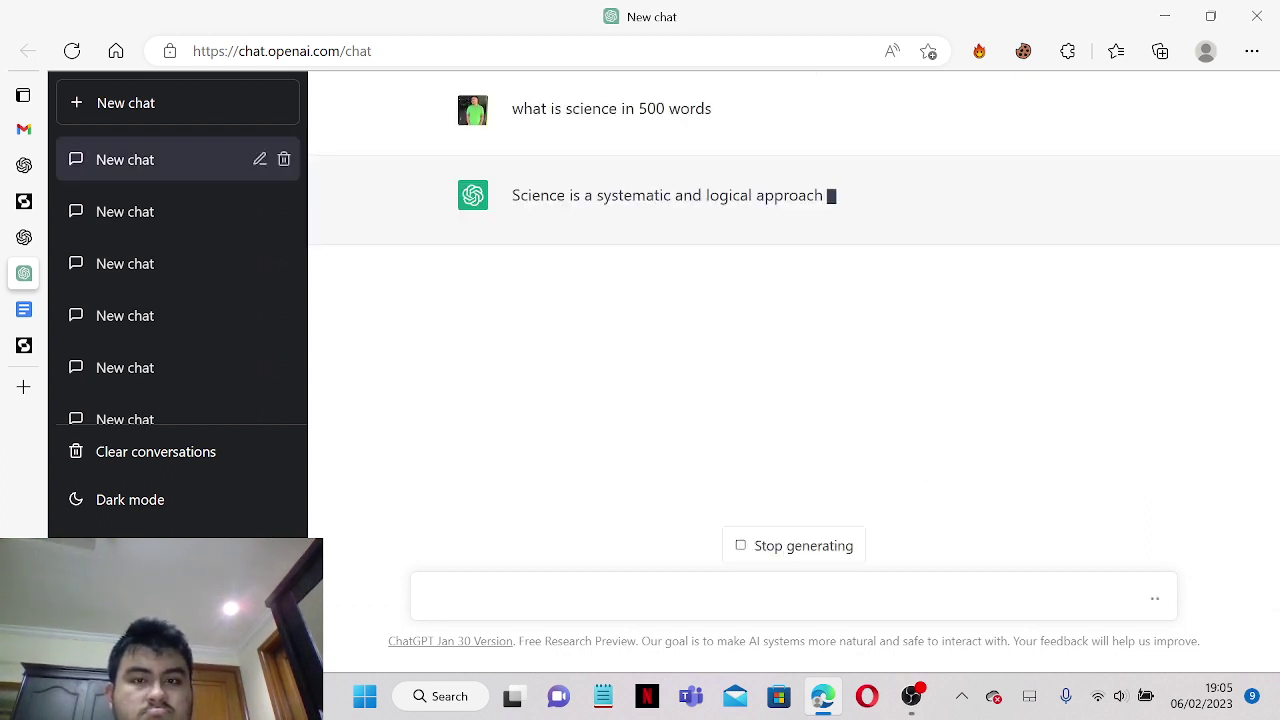
# - Copy the submitted prompt and use it to title the blank Google Docs document "what is science in 500 words"
pyautogui.tripleClick(592, 108)
pyautogui.hotkey('ctrl', 'c')
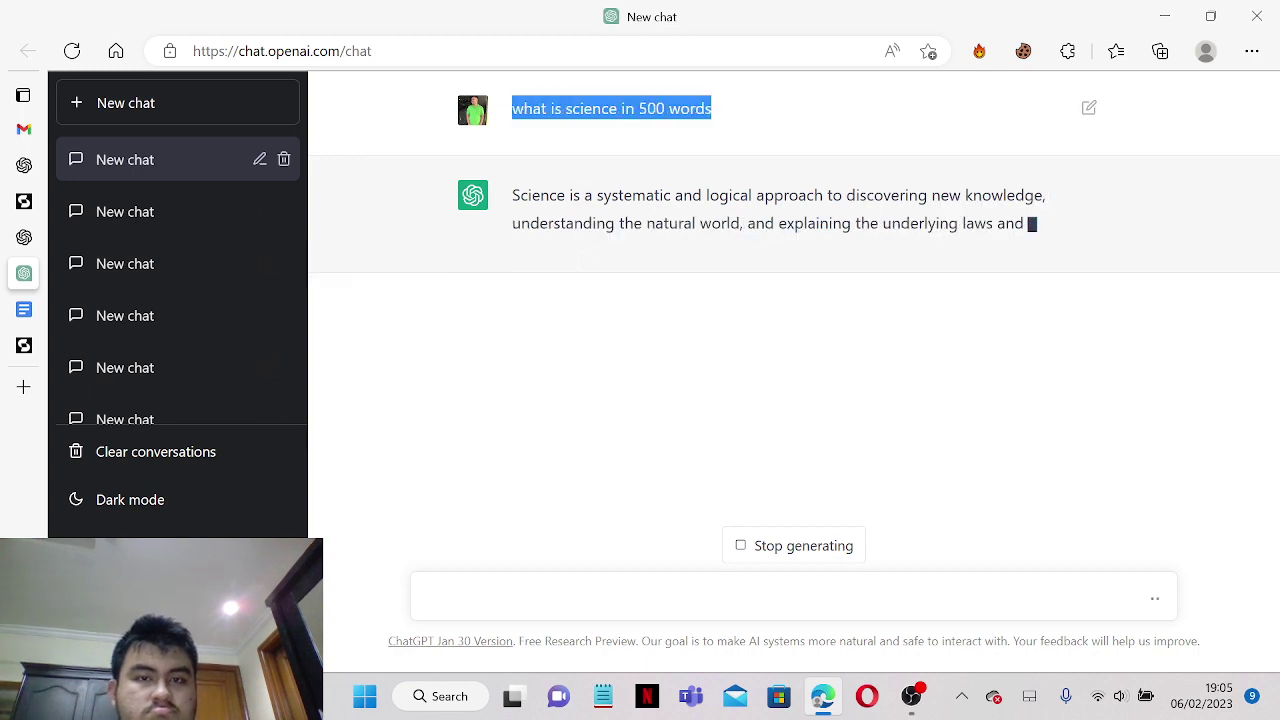
pyautogui.click(34, 318)
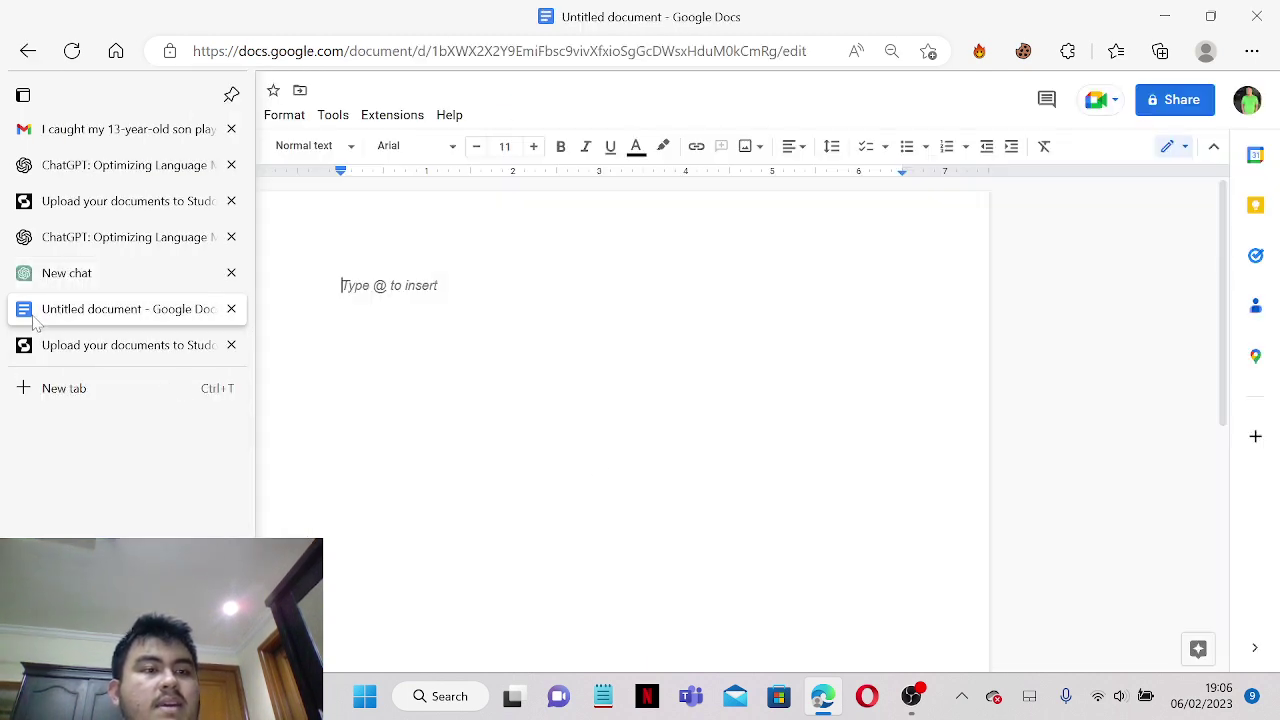
pyautogui.click(150, 90)
pyautogui.hotkey('ctrl', 'v')
pyautogui.click(160, 295)
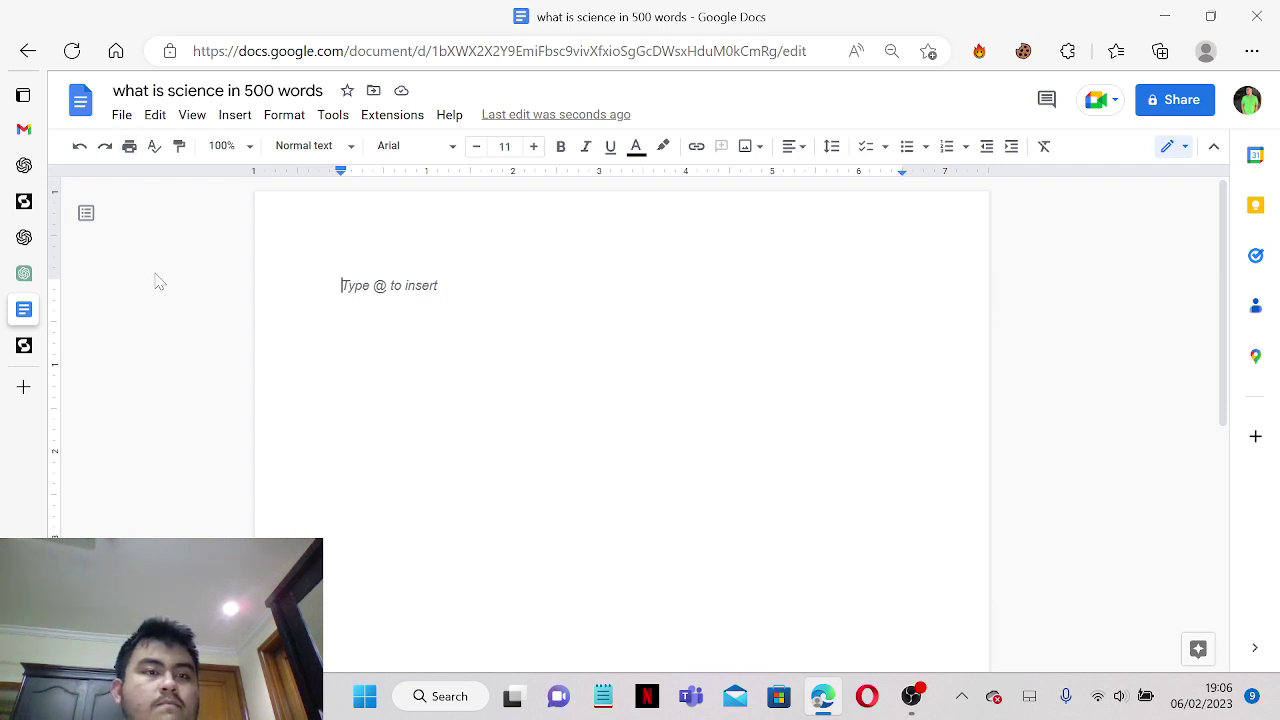
# - Check the ChatGPT answer's progress, and view the download formats available for the Google Docs document
pyautogui.click(60, 272)
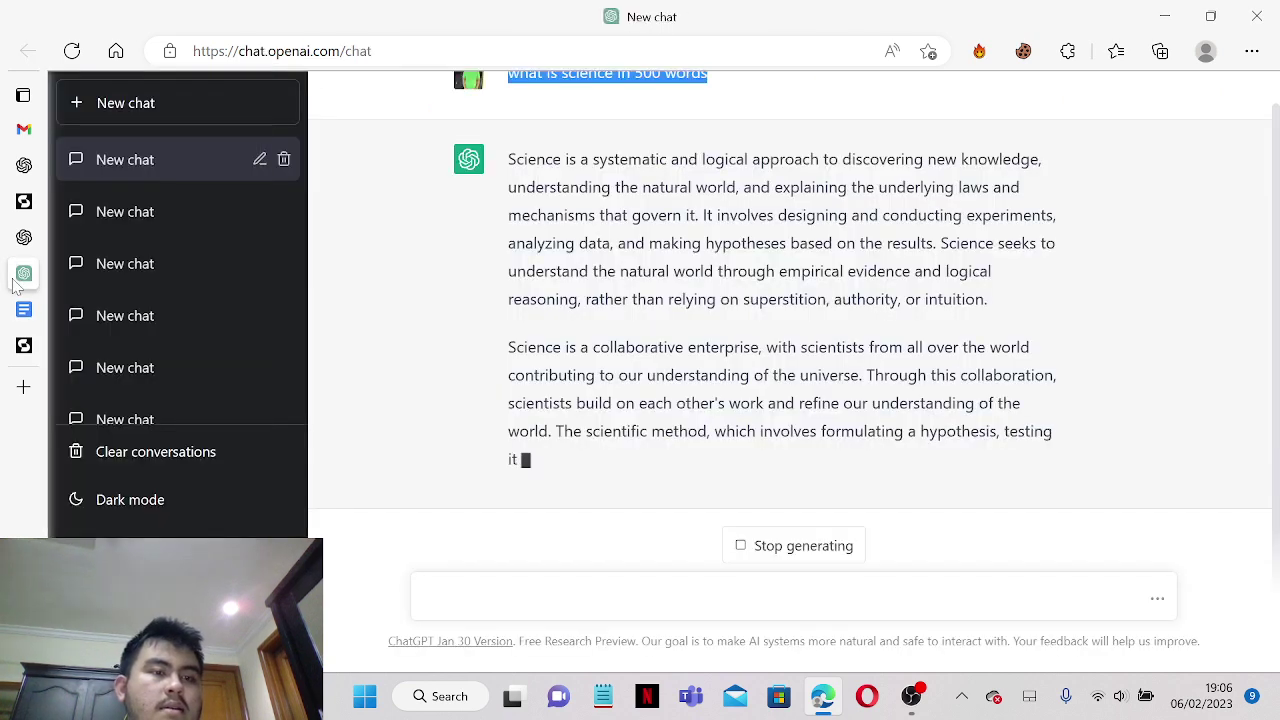
pyautogui.click(60, 309)
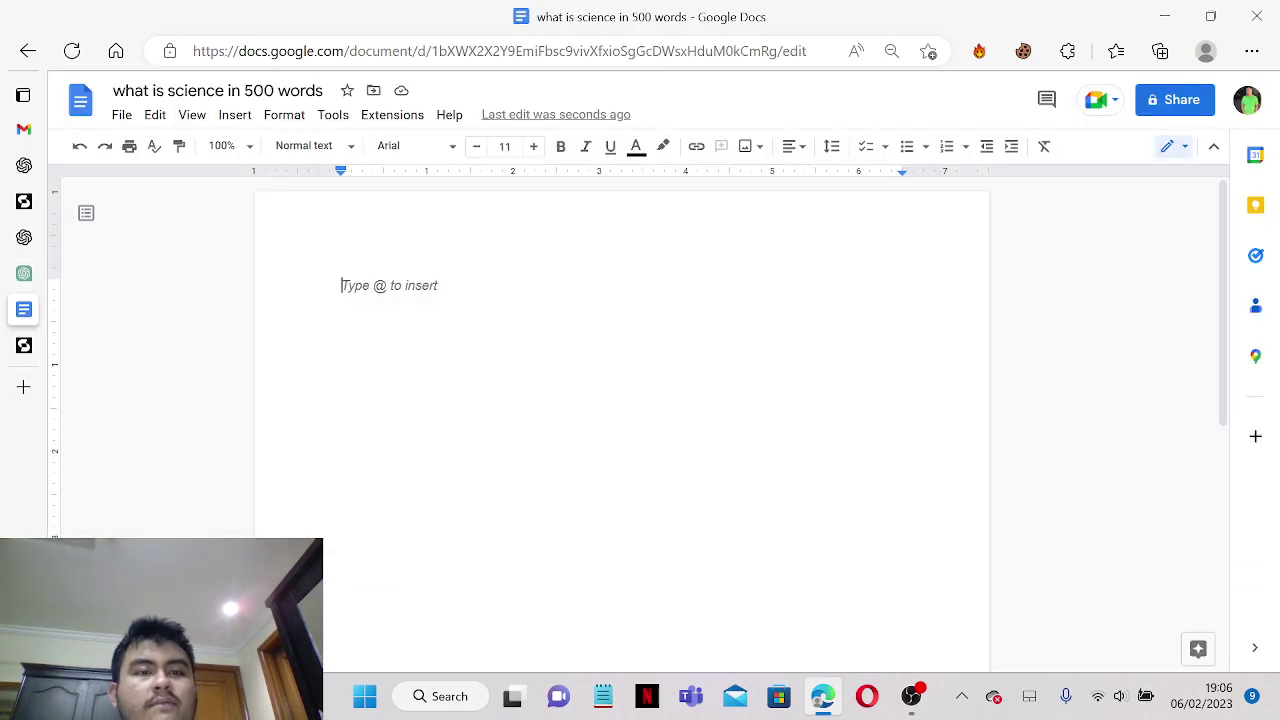
pyautogui.click(123, 118)
pyautogui.moveTo(200, 318)
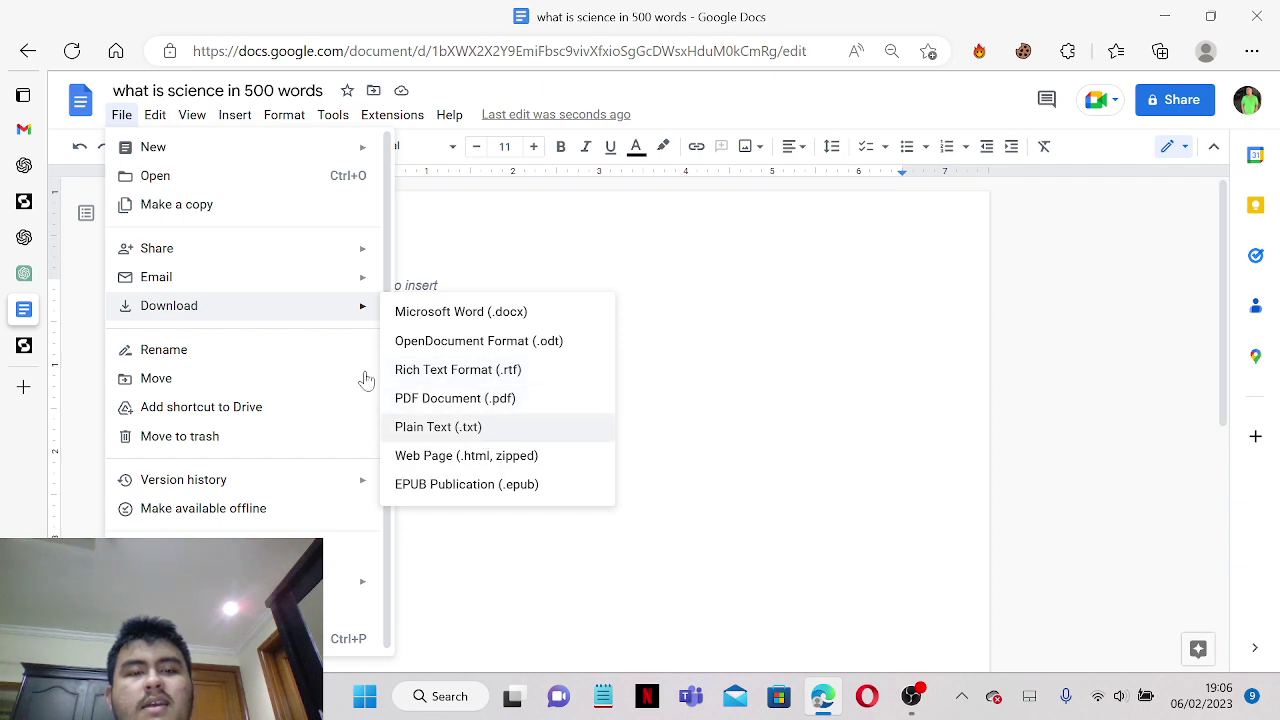
pyautogui.click(147, 234)
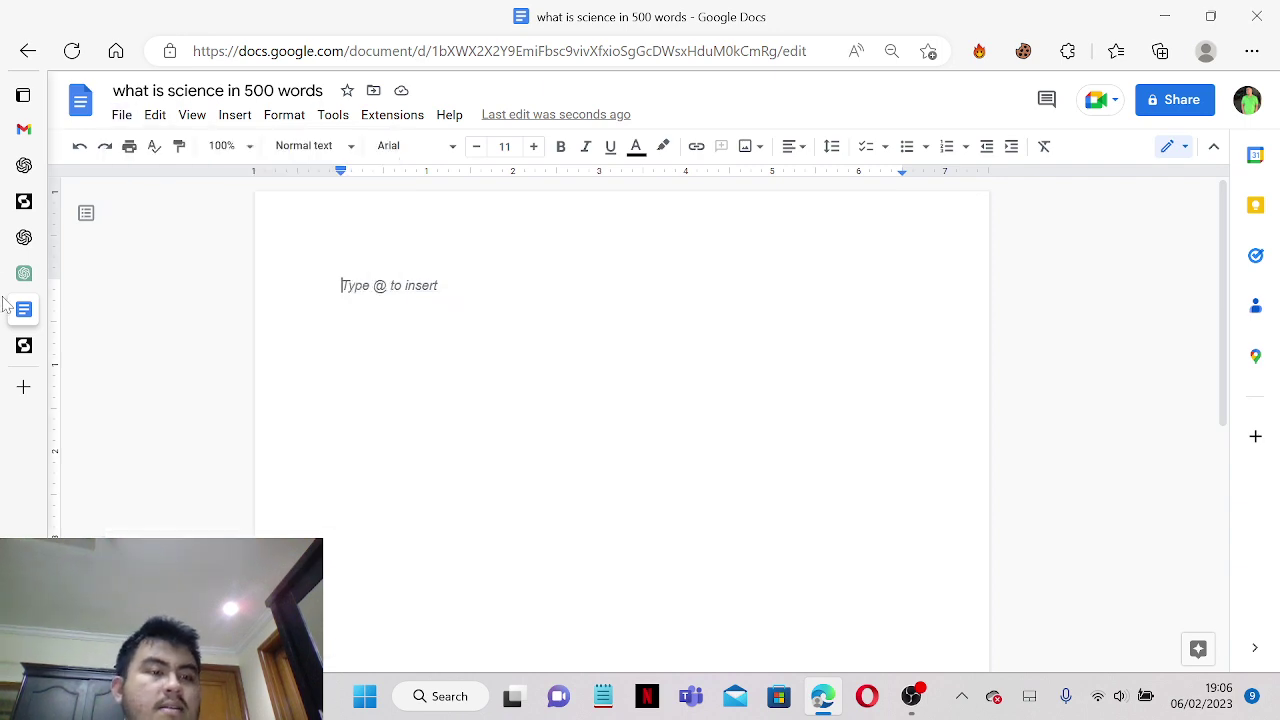
# - Copy ChatGPT's complete answer about science and paste it into the empty Google Docs document
pyautogui.click(62, 275)
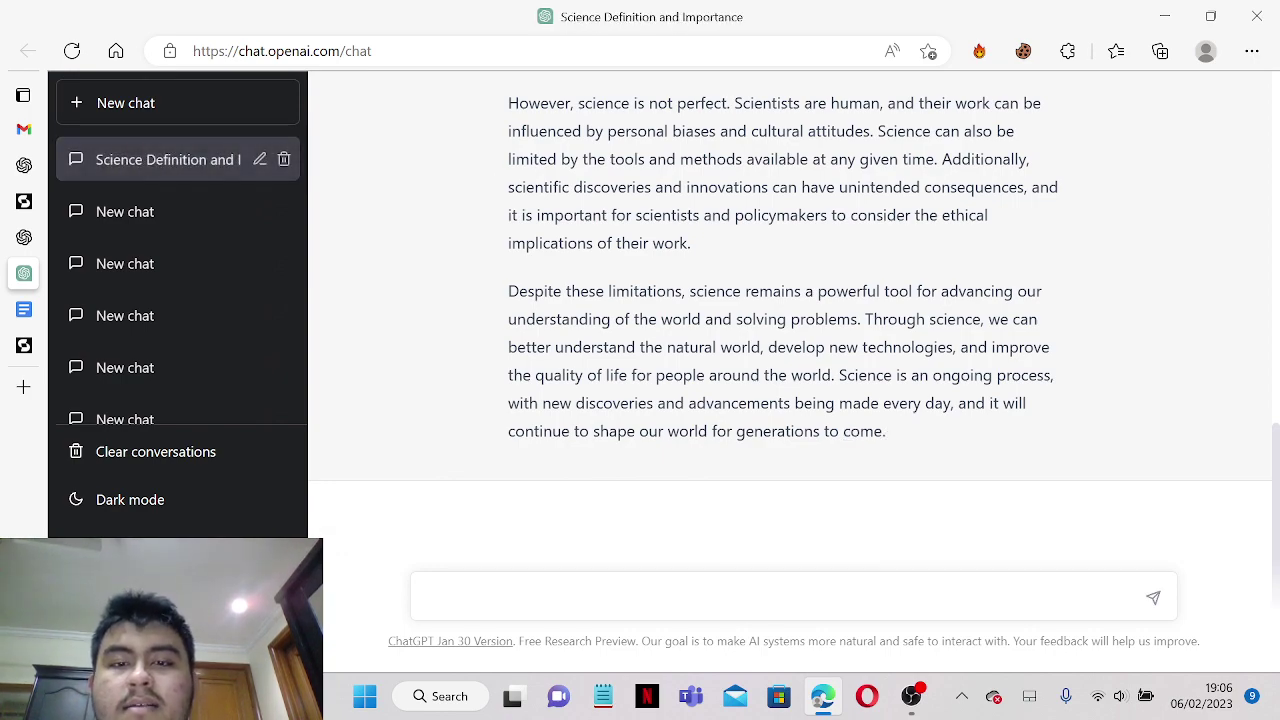
pyautogui.moveTo(886, 431); pyautogui.dragTo(512, 193)
pyautogui.hotkey('ctrl', 'c')
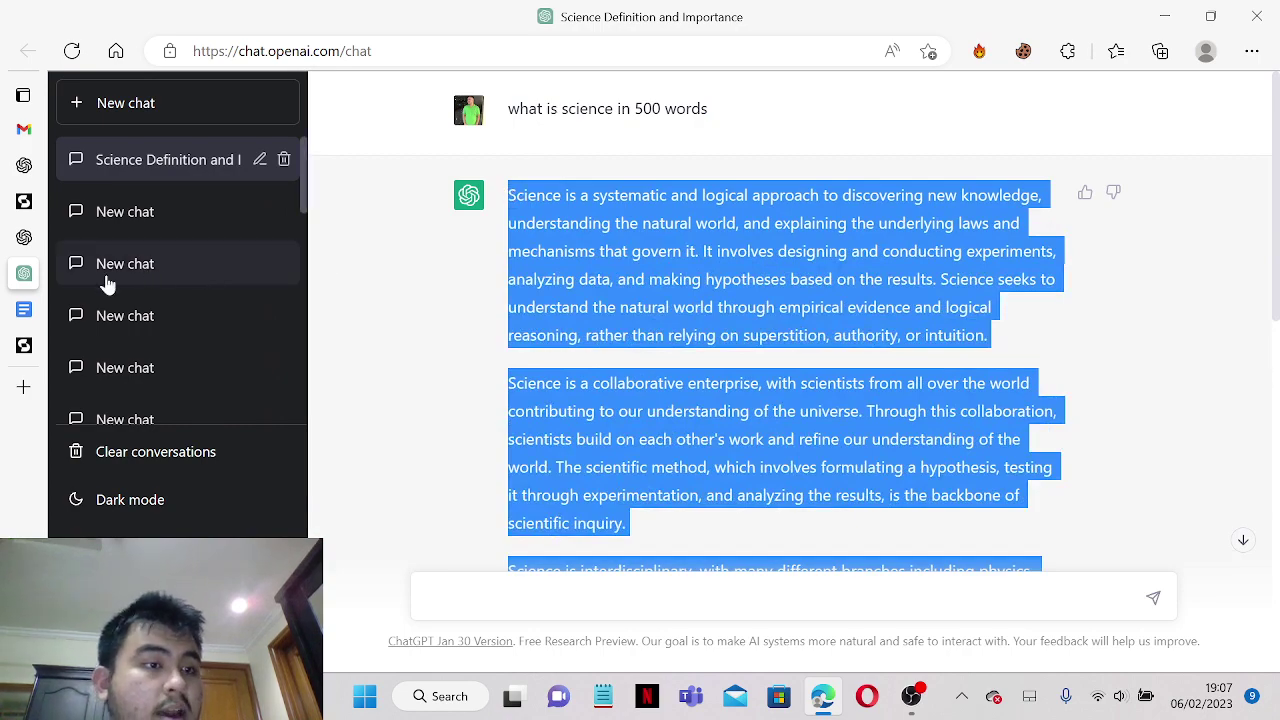
pyautogui.click(24, 309)
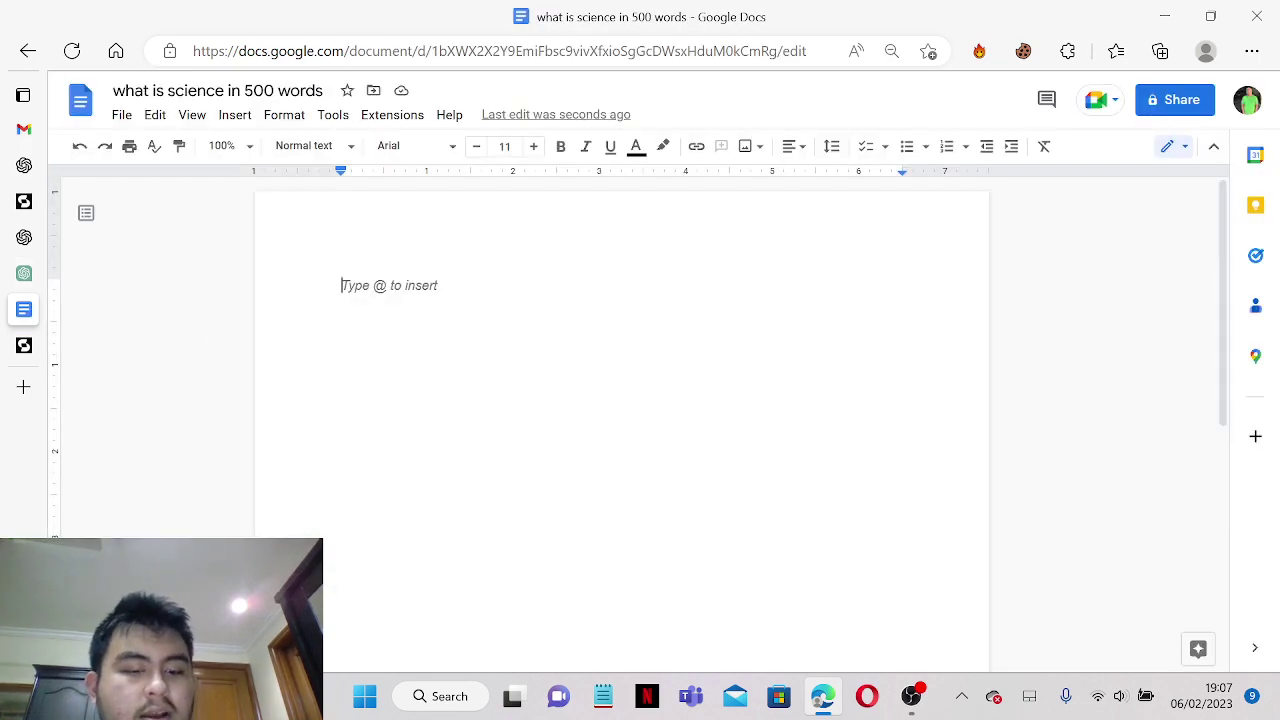
pyautogui.hotkey('ctrl', 'v')
pyautogui.scroll(10, 620, 450)
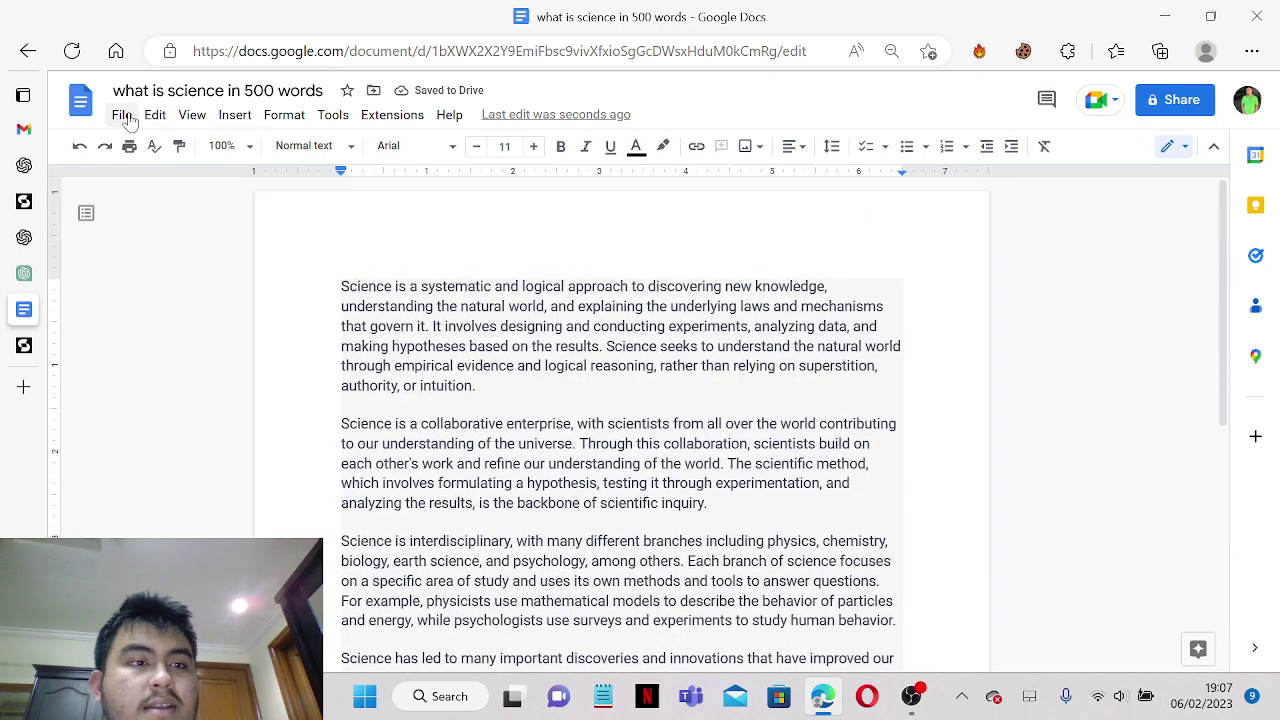
# - Download the document as a PDF file
pyautogui.click(121, 115)
pyautogui.moveTo(192, 312)
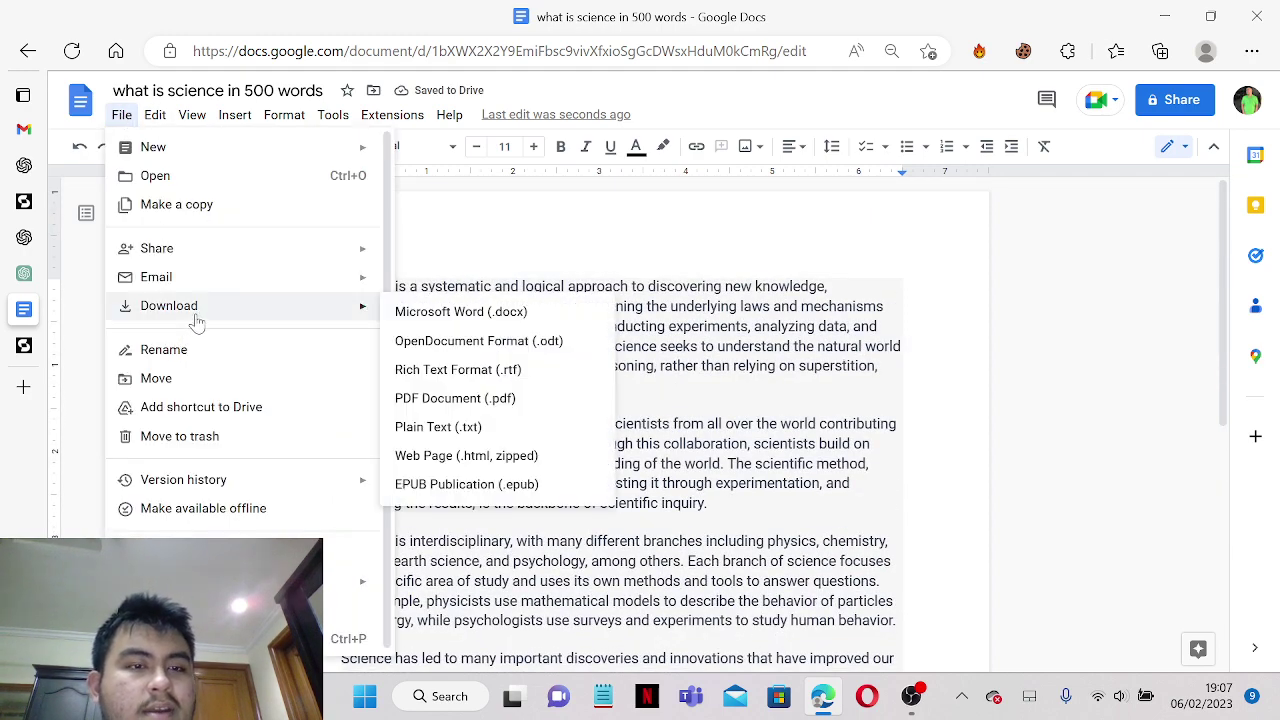
pyautogui.click(449, 400)
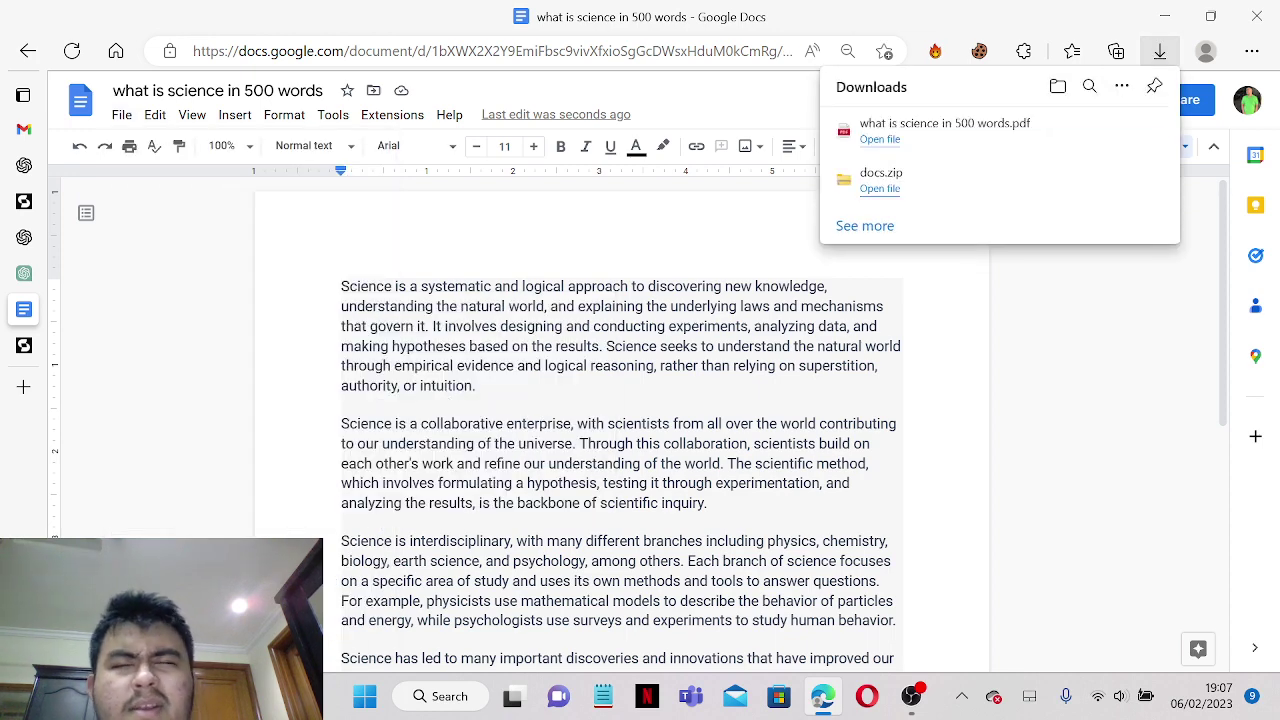
# - Add the downloaded "what is science in 500 words.pdf" to the Studocu upload page and submit it
pyautogui.moveTo(14, 316)
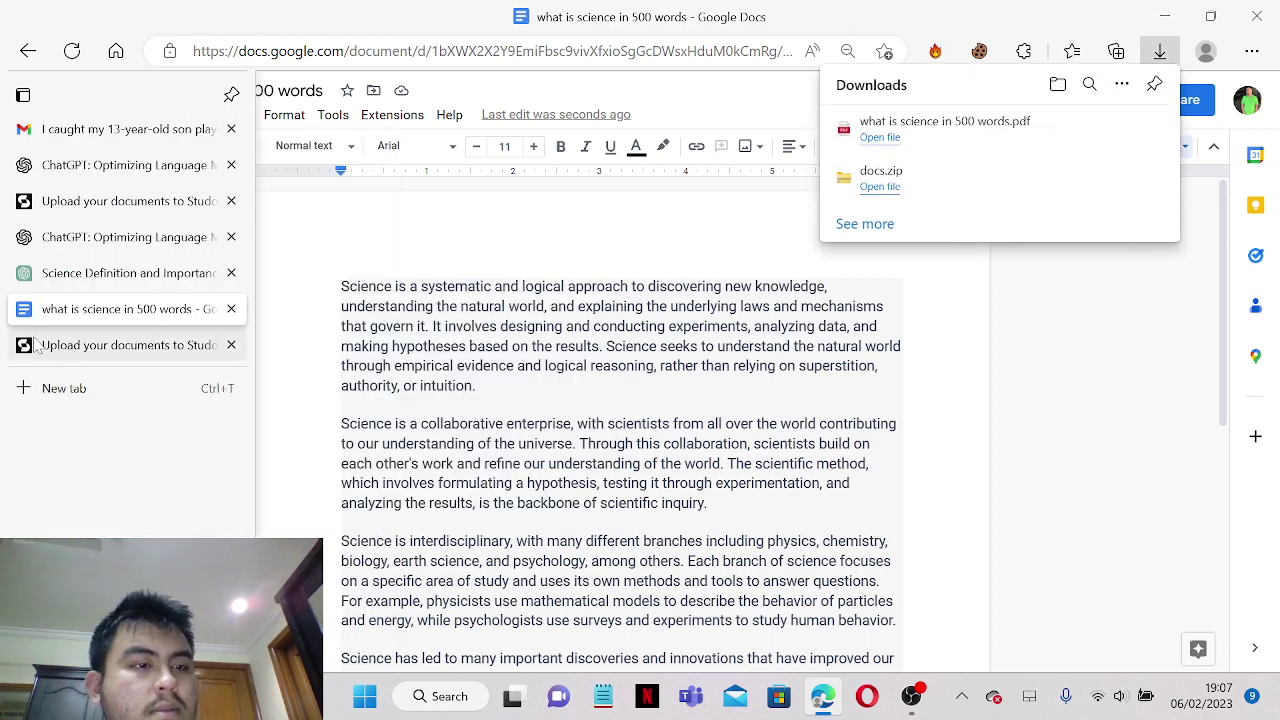
pyautogui.click(24, 343)
pyautogui.scroll(-4, 1077, 431)
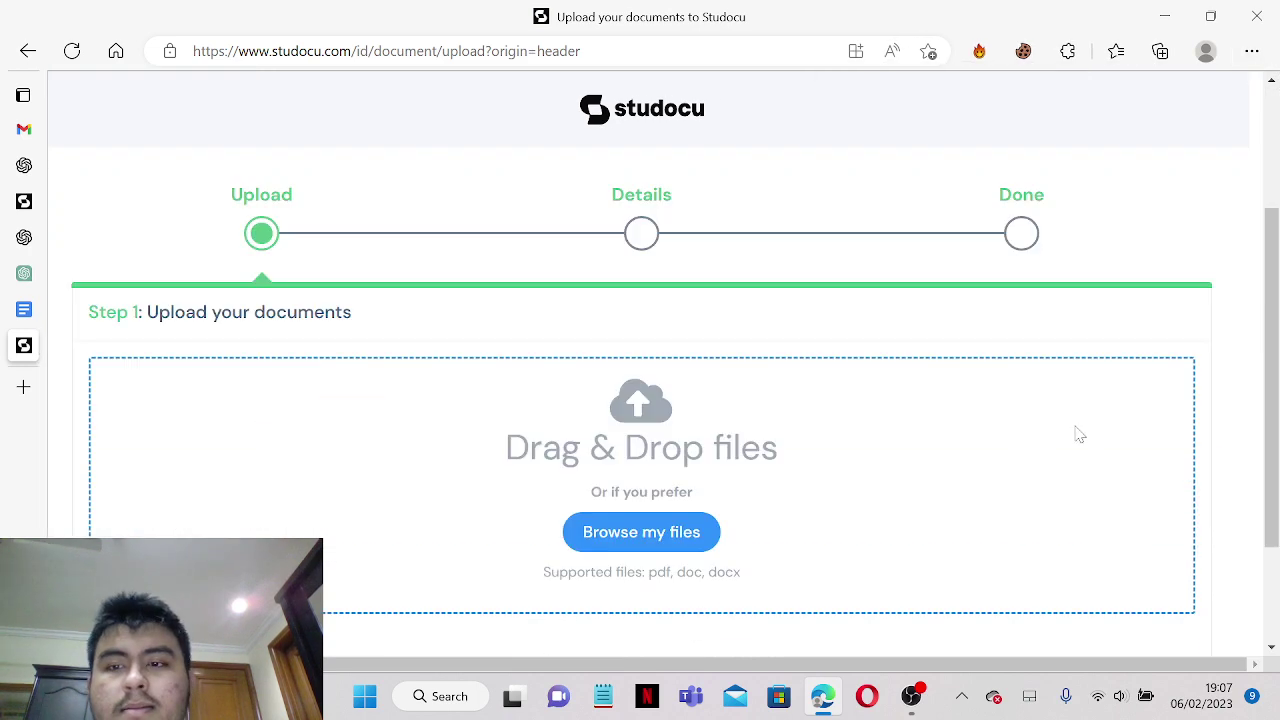
pyautogui.click(1252, 51)
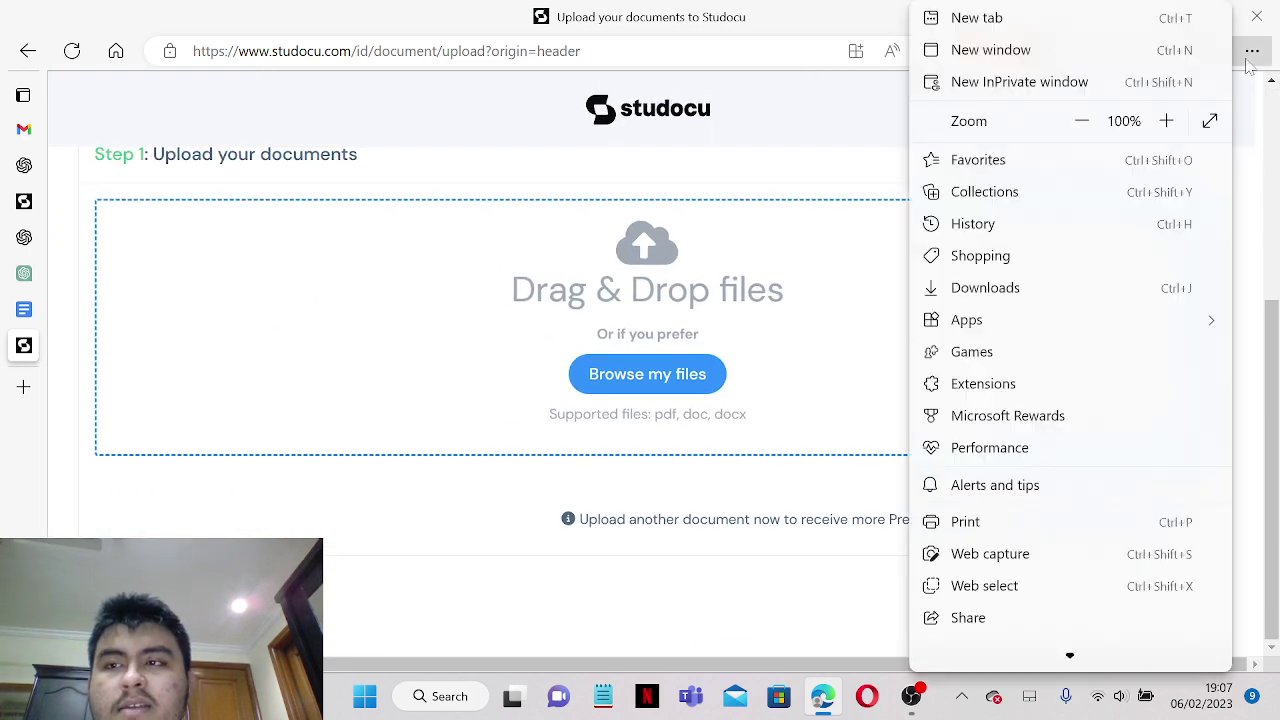
pyautogui.click(1040, 287)
pyautogui.moveTo(969, 120); pyautogui.dragTo(606, 293)
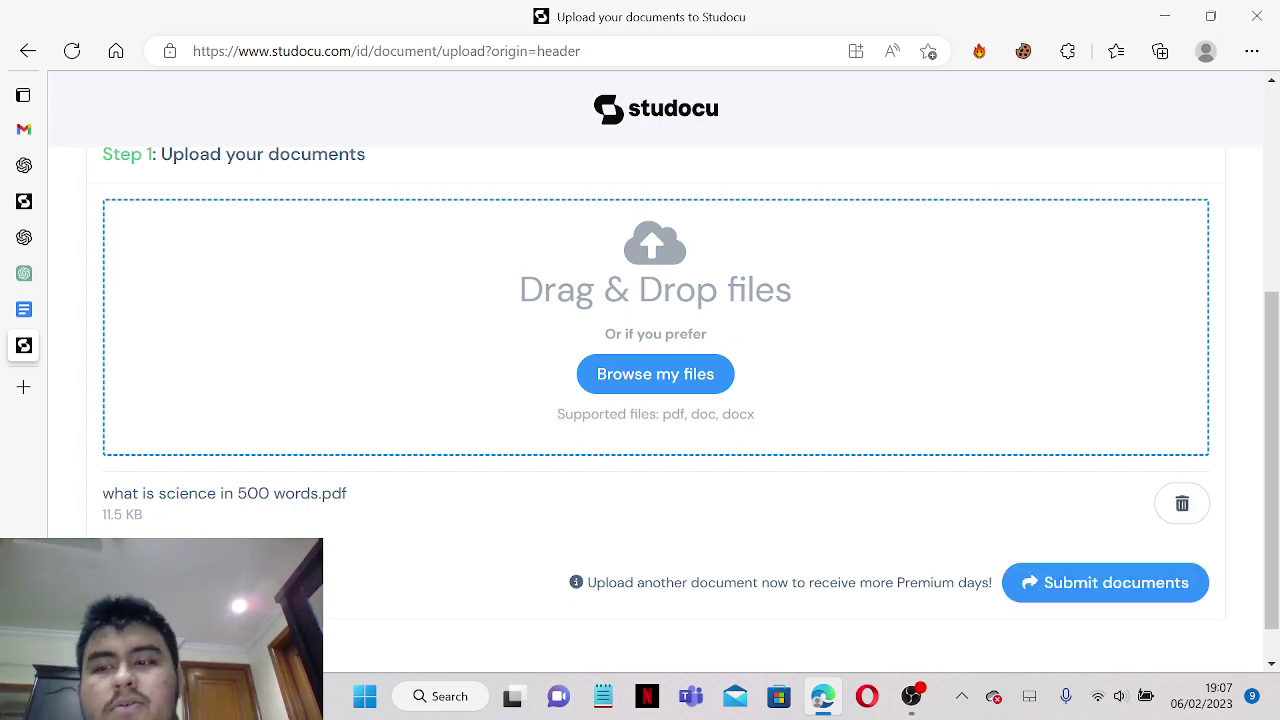
pyautogui.click(1060, 584)
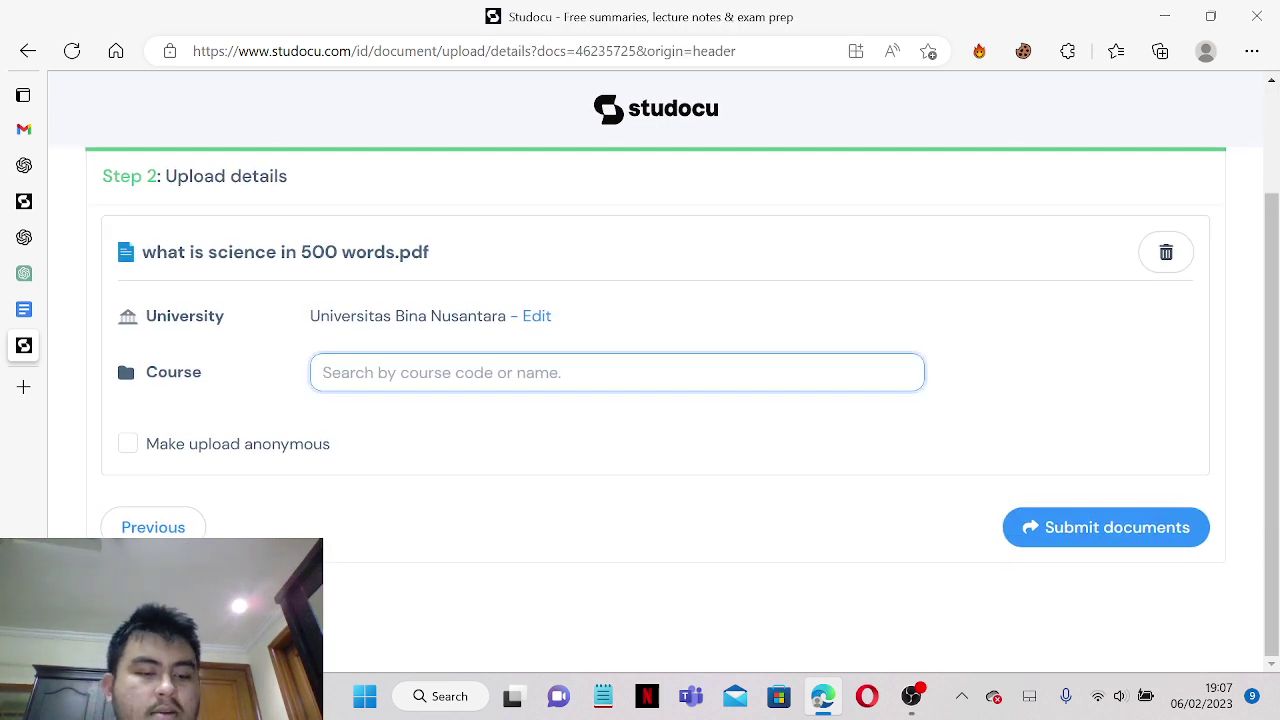
# - Try searching for the document's course with "Science", and clear the entry
pyautogui.write('Science')
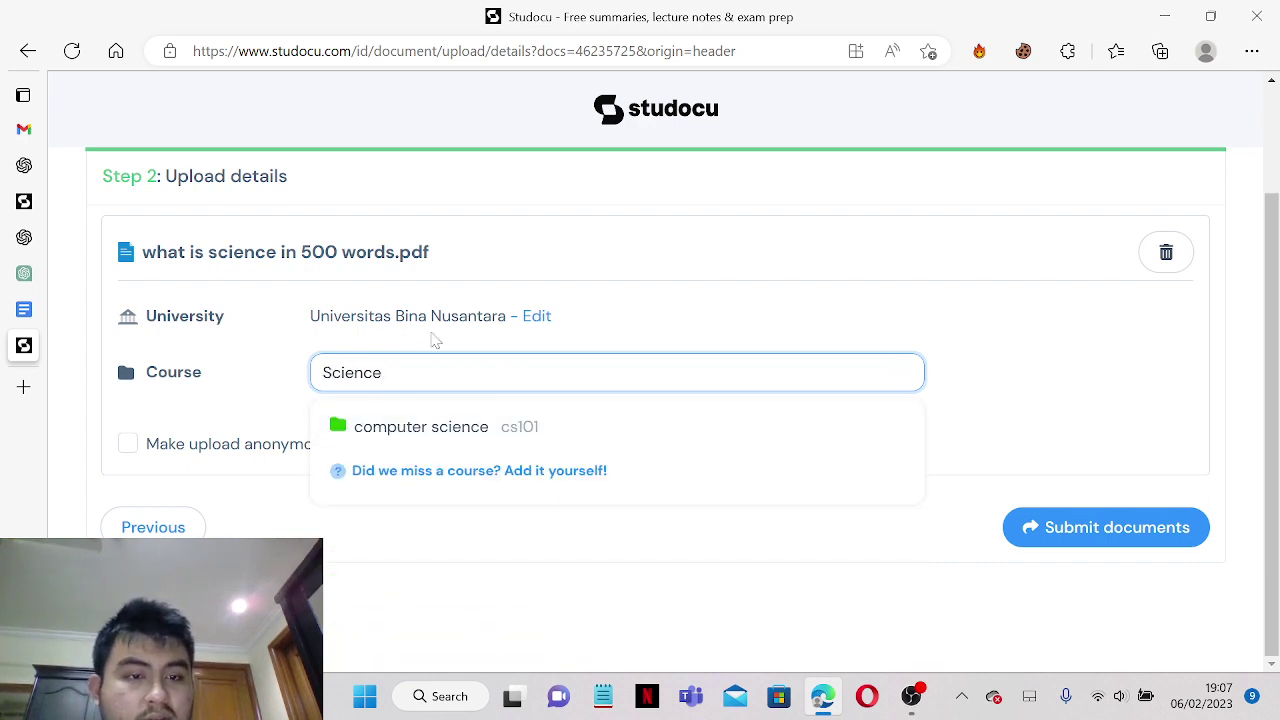
pyautogui.write(']==')
pyautogui.press('BackSpace')
pyautogui.press('BackSpace')
pyautogui.press('BackSpace')
pyautogui.press('BackSpace')
pyautogui.press('BackSpace')
pyautogui.press('BackSpace')
pyautogui.press('BackSpace')
pyautogui.press('BackSpace')
pyautogui.press('BackSpace')
pyautogui.press('BackSpace')
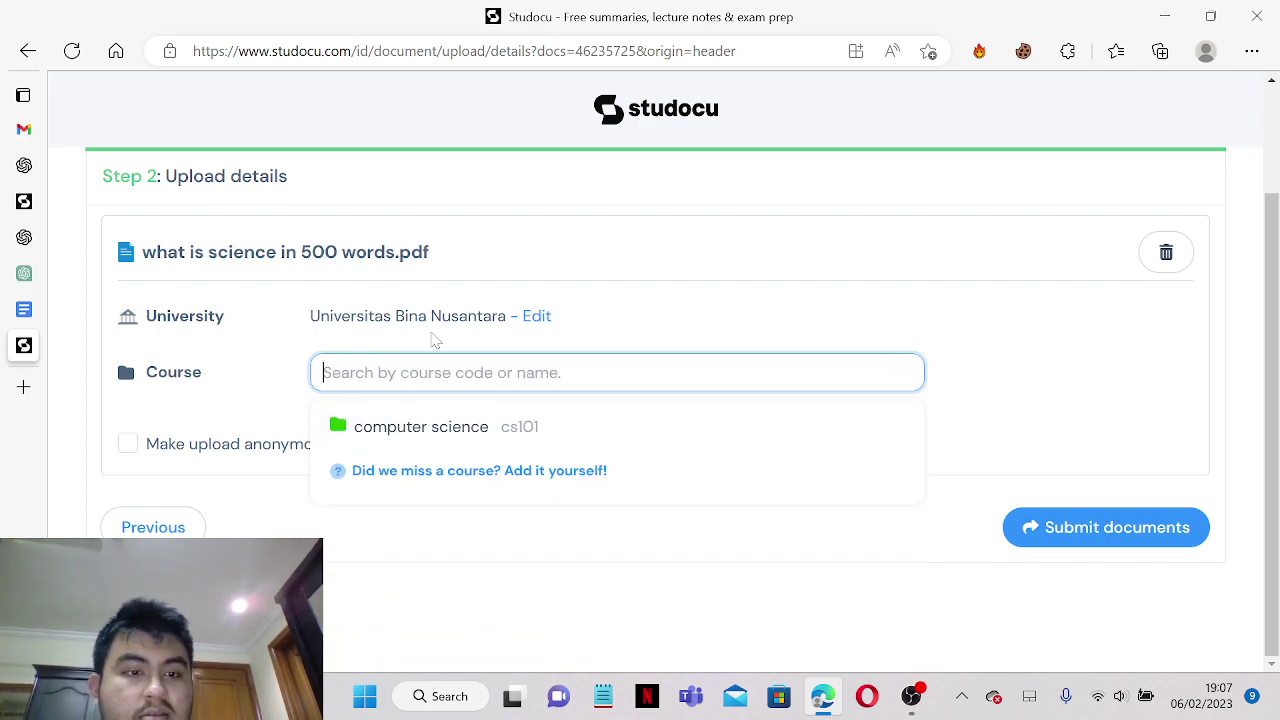
# - Try searching for a general science course with "general scie", and clear the entry
pyautogui.write('general scie')
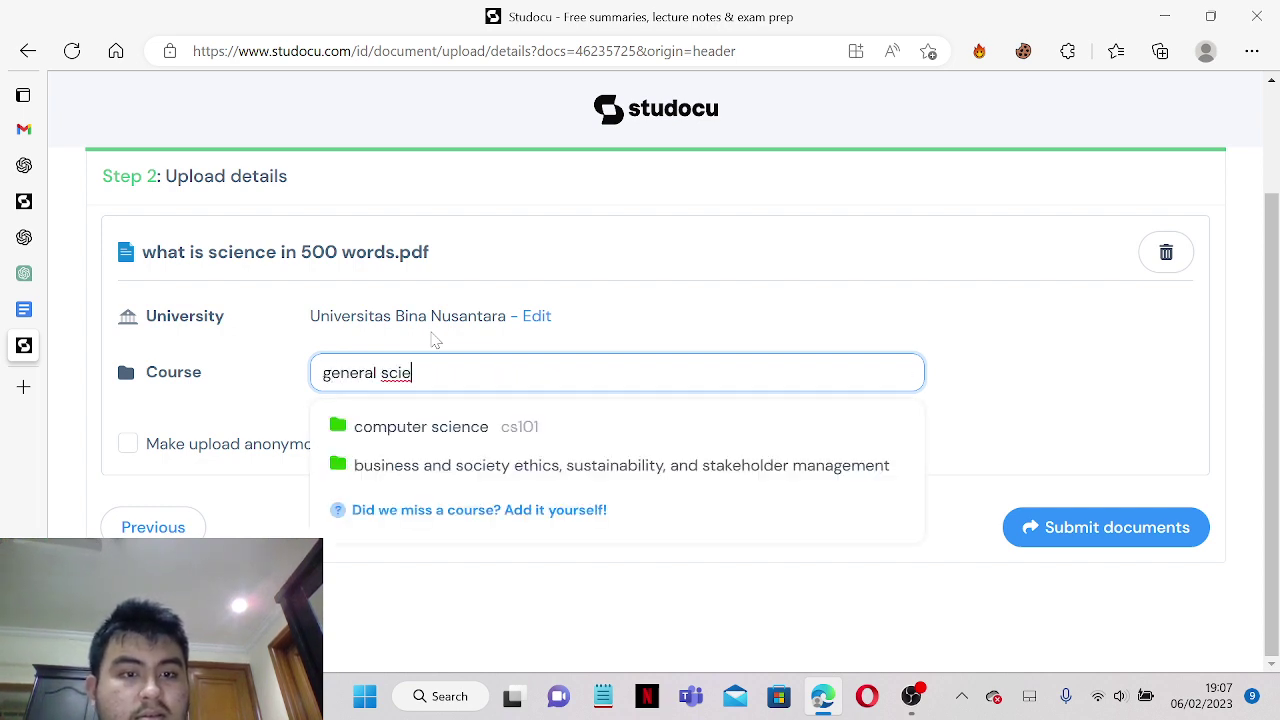
pyautogui.press('BackSpace')
pyautogui.press('BackSpace')
pyautogui.press('BackSpace')
pyautogui.press('BackSpace')
pyautogui.press('BackSpace')
pyautogui.press('BackSpace')
pyautogui.press('BackSpace')
pyautogui.press('BackSpace')
pyautogui.press('BackSpace')
pyautogui.press('BackSpace')
pyautogui.press('BackSpace')
# - Search the courses for "science" and assign computer science (cs101) as the document's course
pyautogui.write('science')
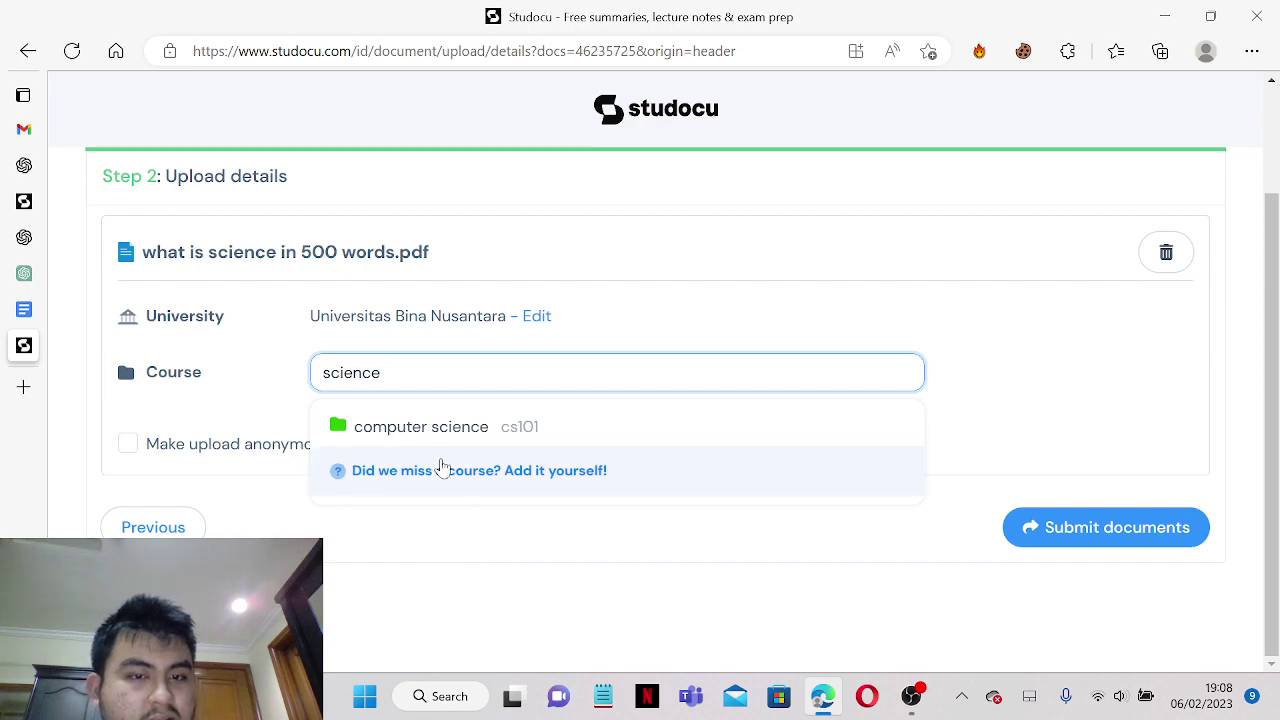
pyautogui.click(16, 280)
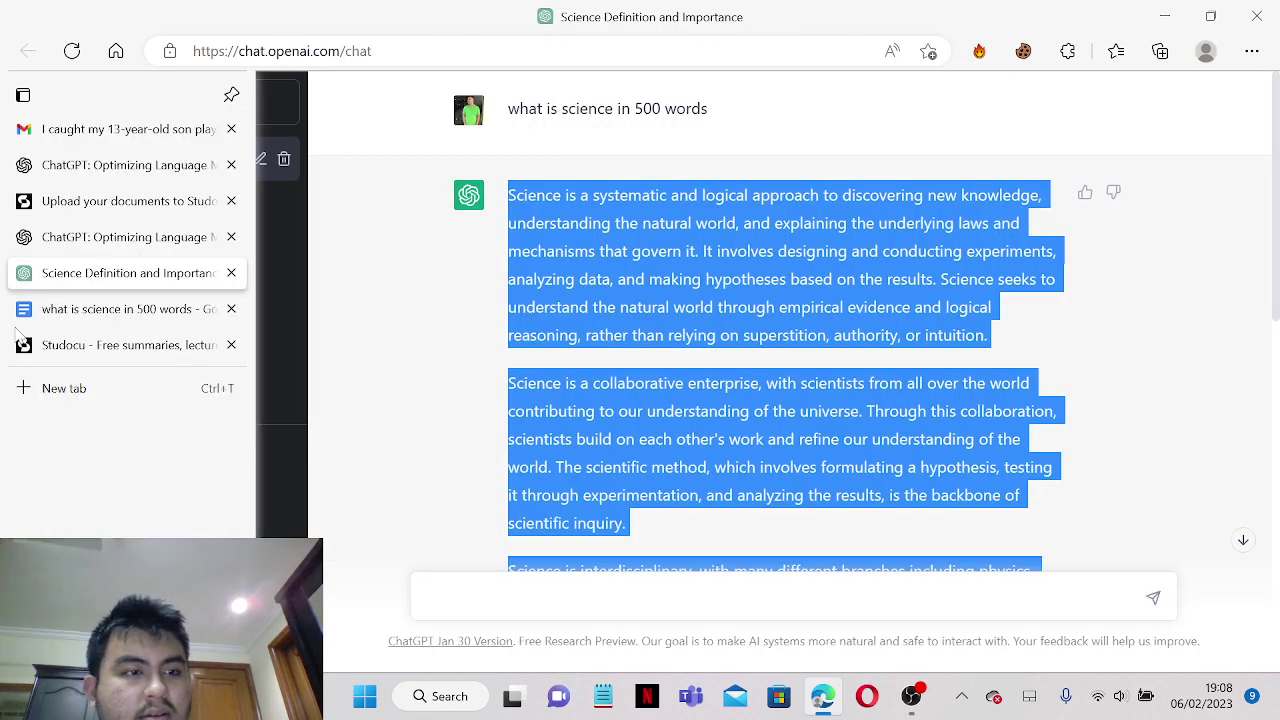
pyautogui.click(60, 260)
pyautogui.click(403, 426)
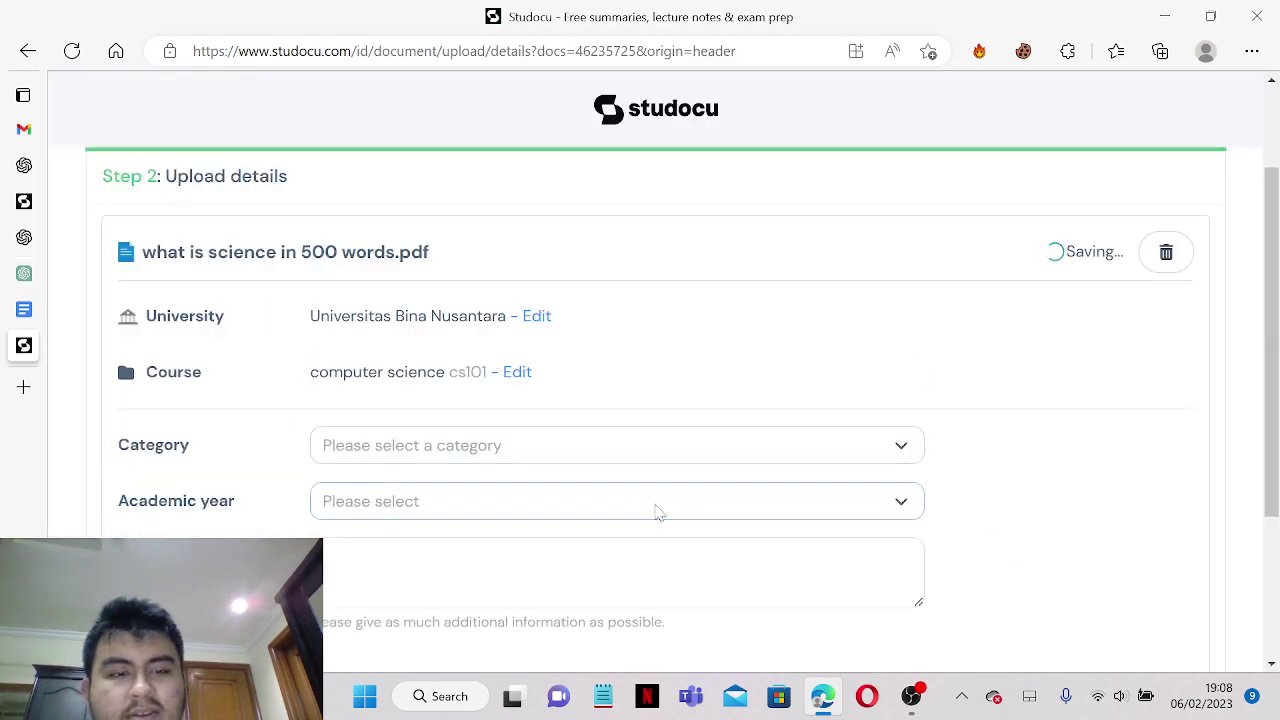
# - Set the document's category to Essays and its academic year to 2023/2024
pyautogui.click(653, 460)
pyautogui.scroll(-2, 653, 462)
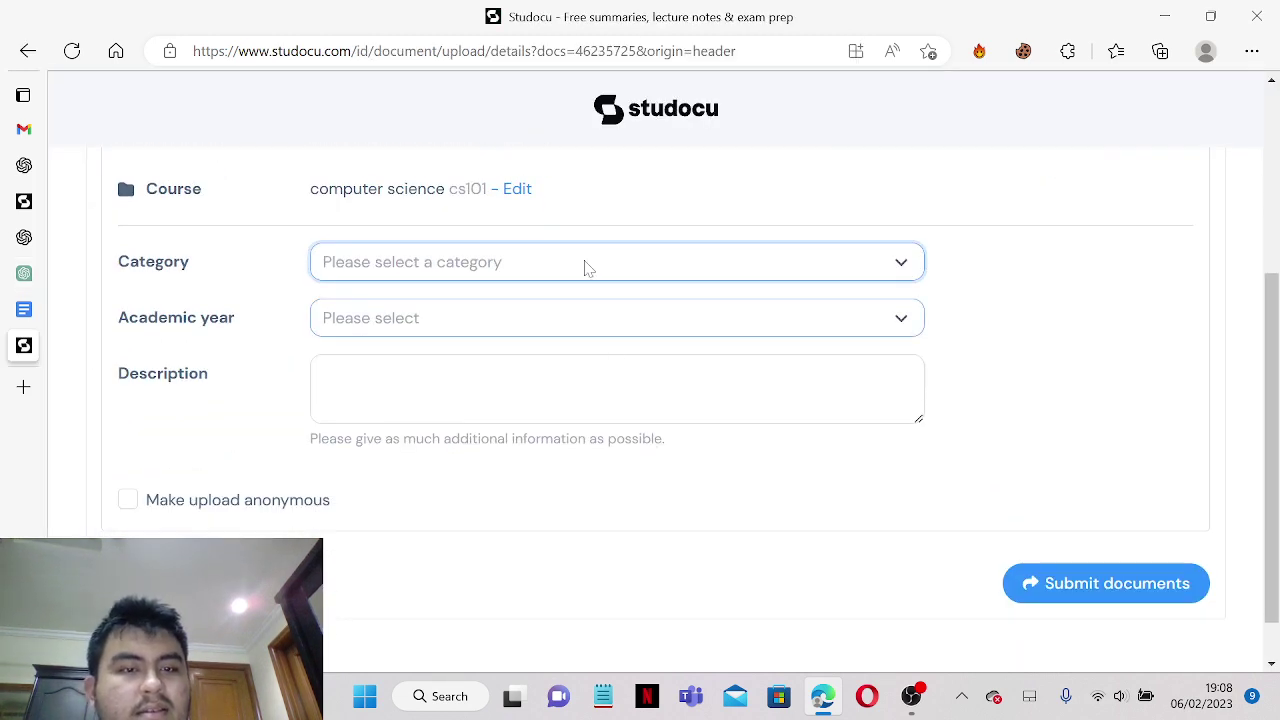
pyautogui.click(585, 266)
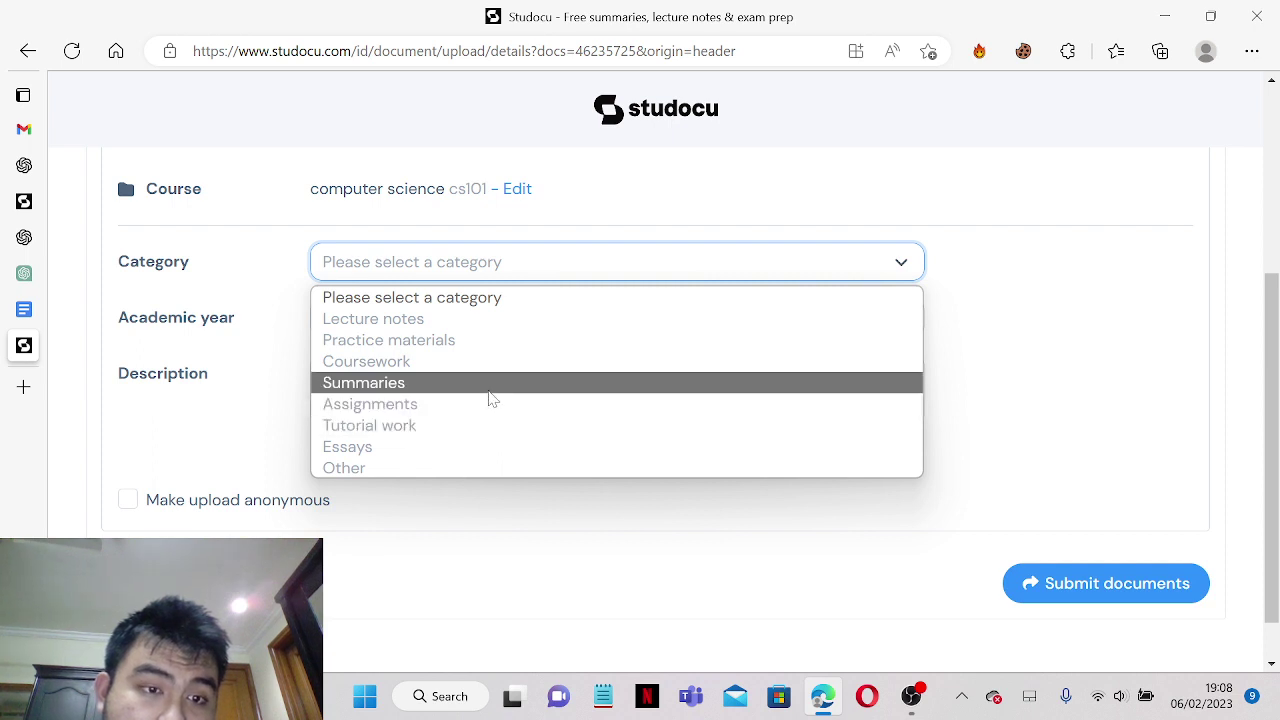
pyautogui.click(446, 449)
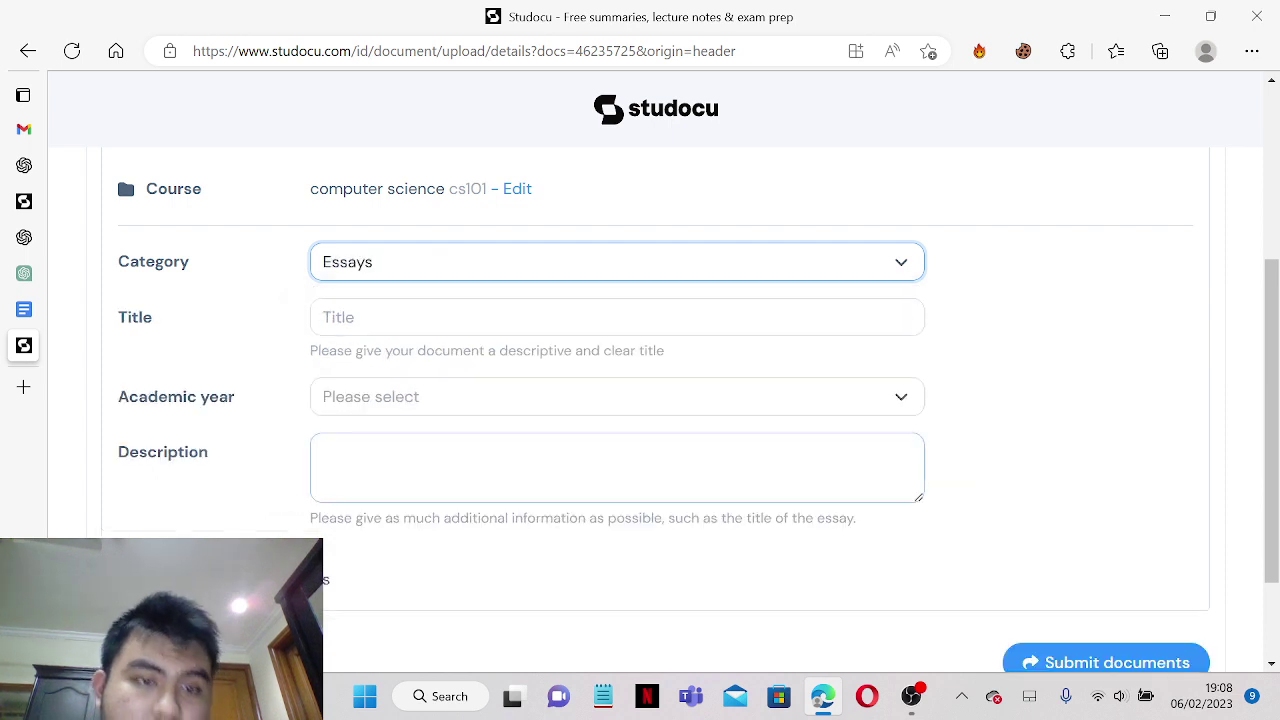
pyautogui.click(495, 396)
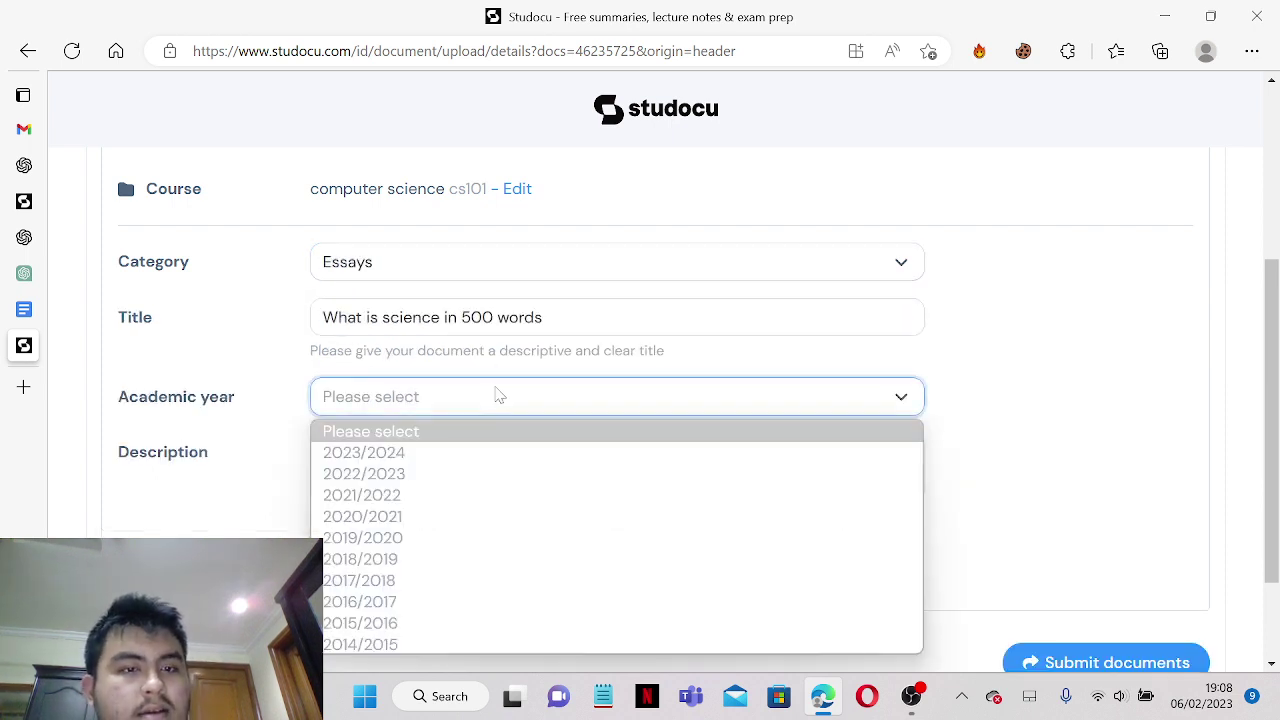
pyautogui.click(449, 451)
pyautogui.click(471, 466)
pyautogui.rightClick(471, 466)
# - Copy the opening paragraph of the "what is science in 500 words" document in Google Docs
pyautogui.click(403, 317)
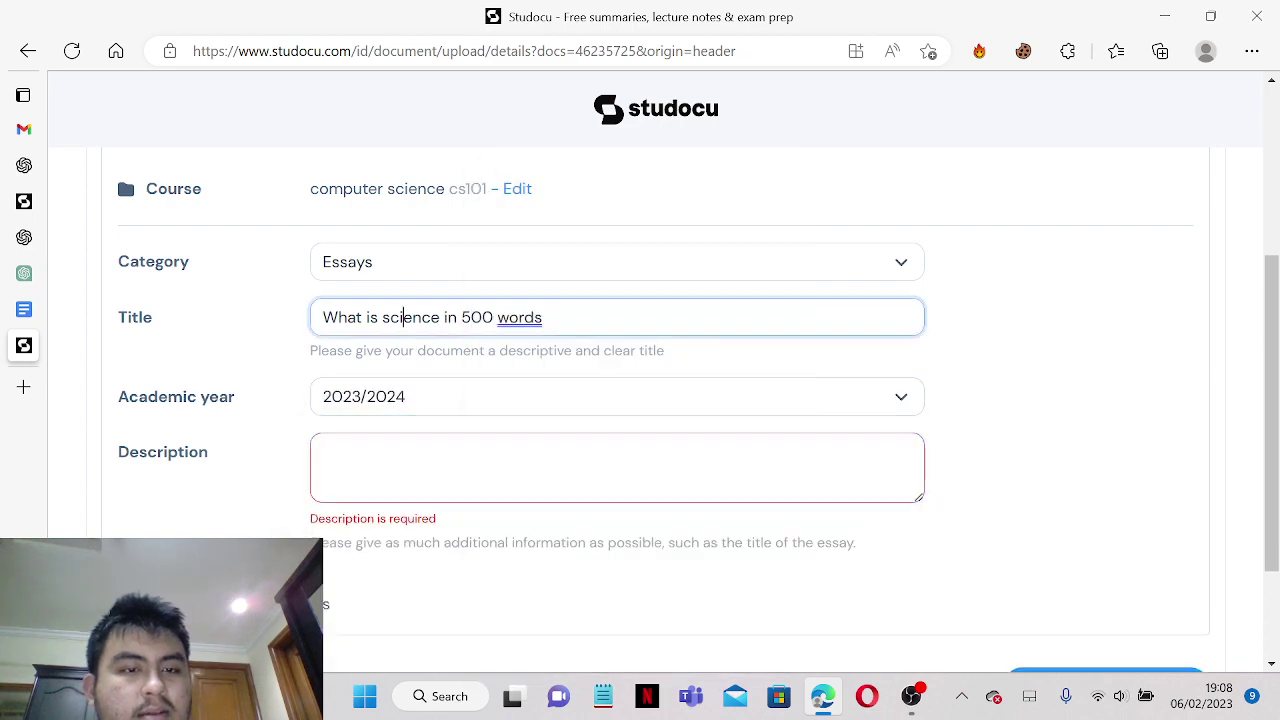
pyautogui.hotkey('ctrl', 'a')
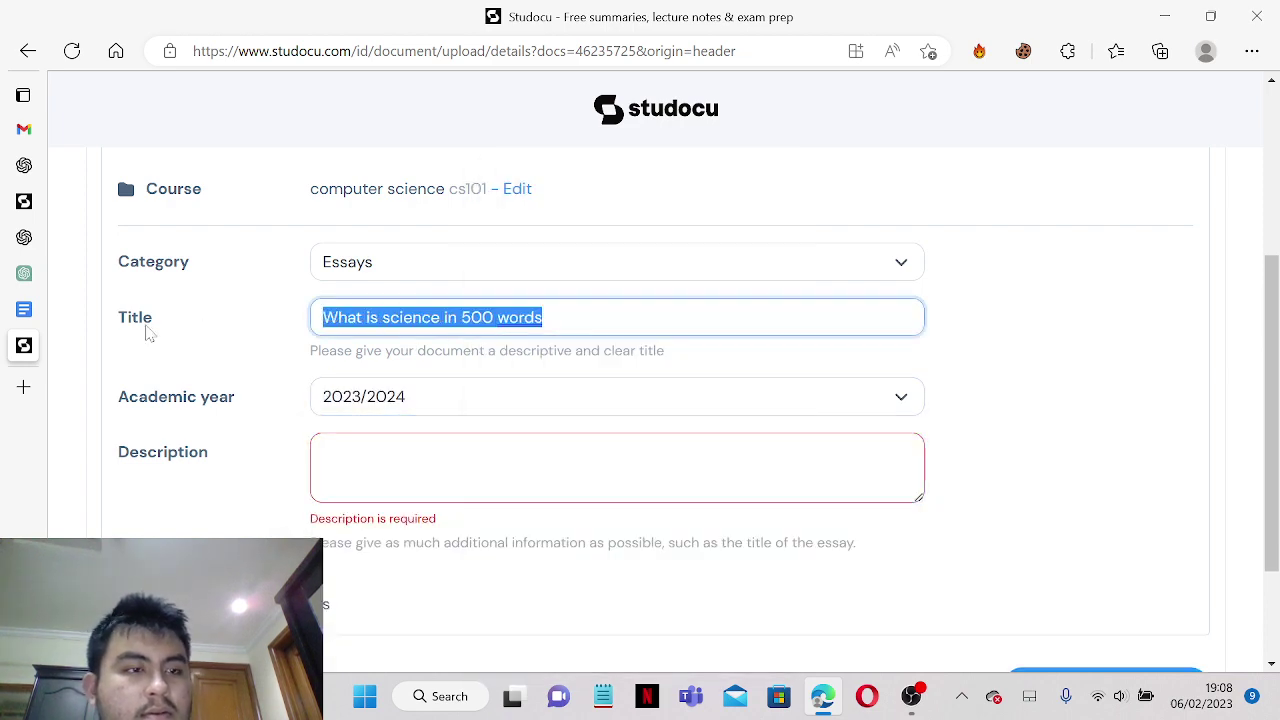
pyautogui.click(24, 310)
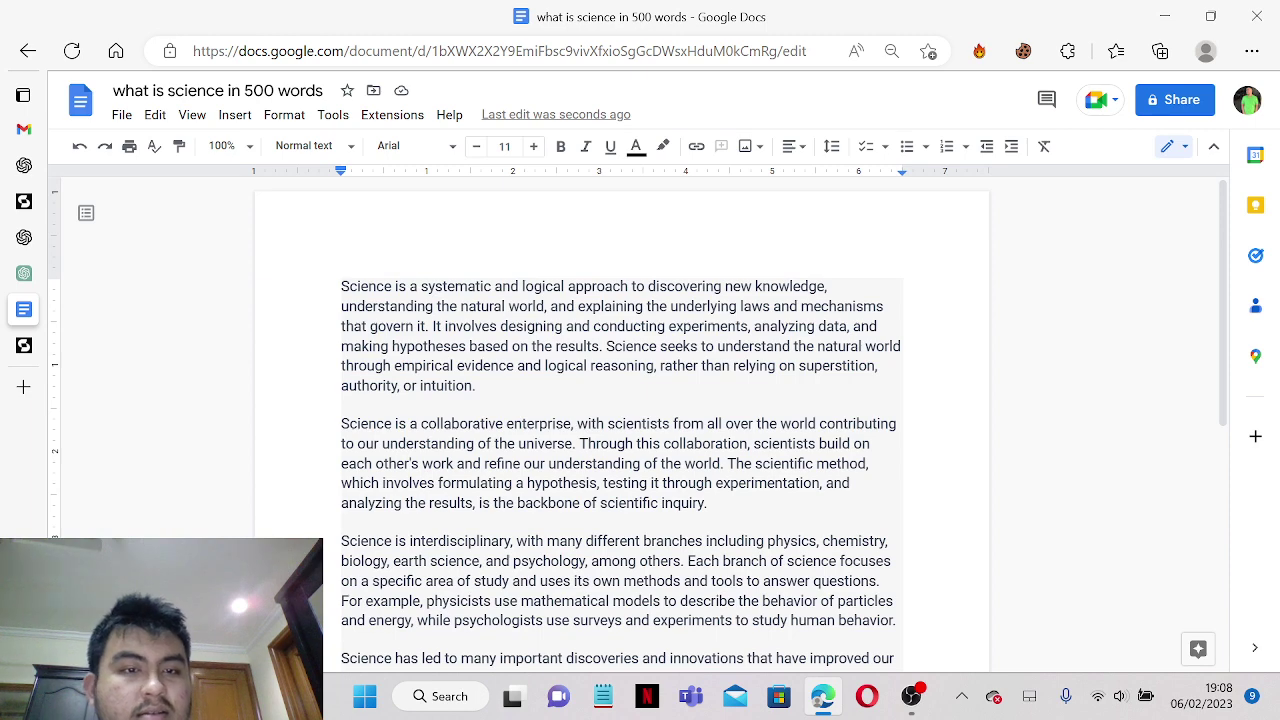
pyautogui.hotkey('ctrl', 'shift', 'Up')
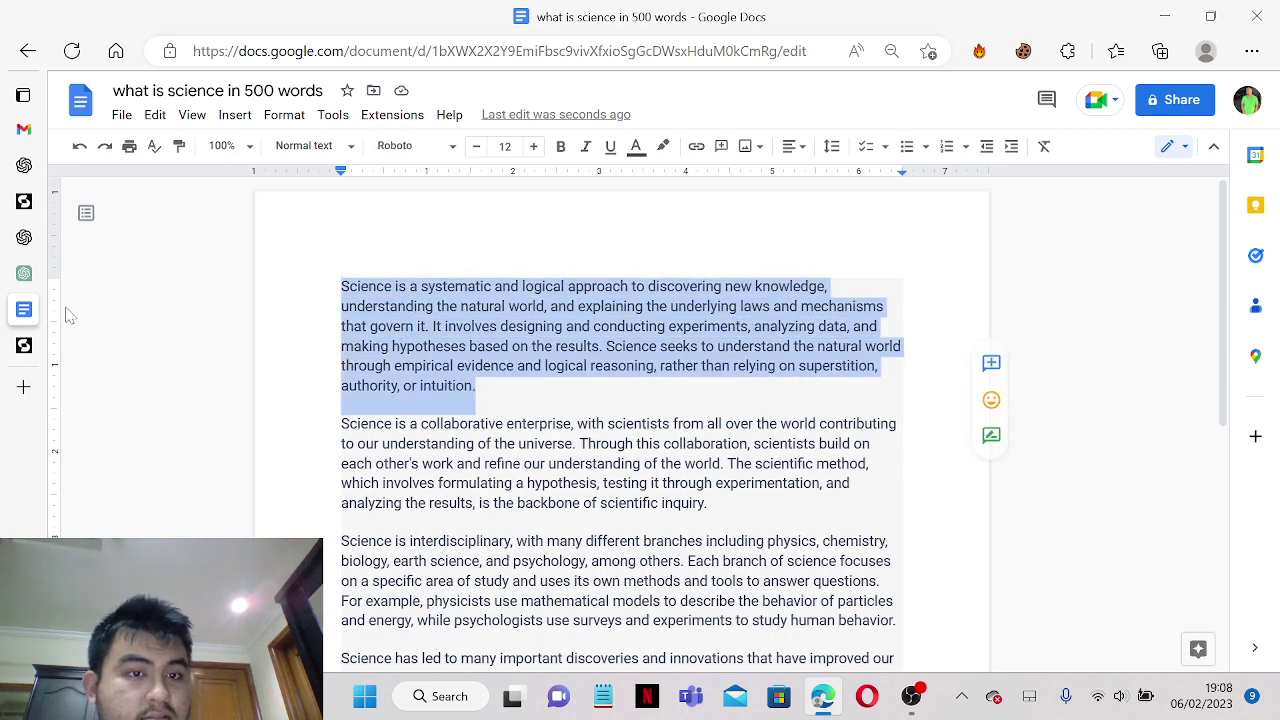
pyautogui.moveTo(65, 308)
pyautogui.click(66, 278)
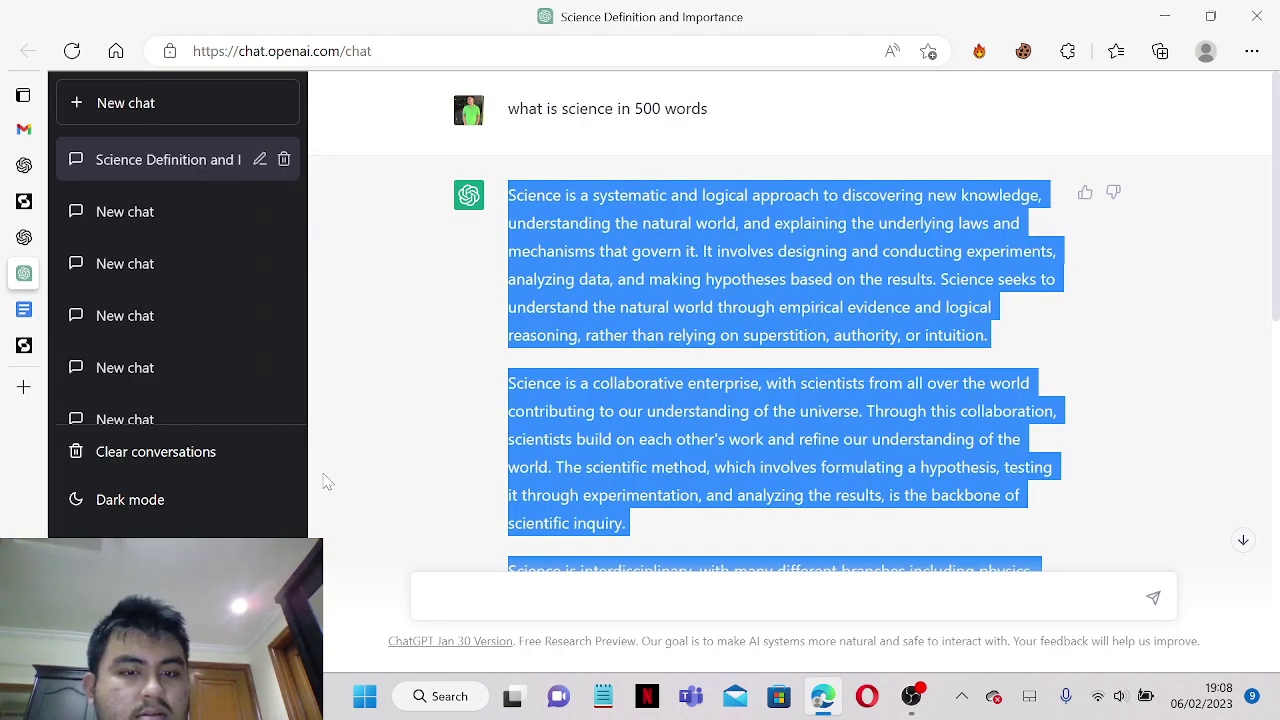
# - Paste the copied paragraph as the document's description on the Studocu details page and submit the document
pyautogui.click(24, 345)
pyautogui.click(500, 465)
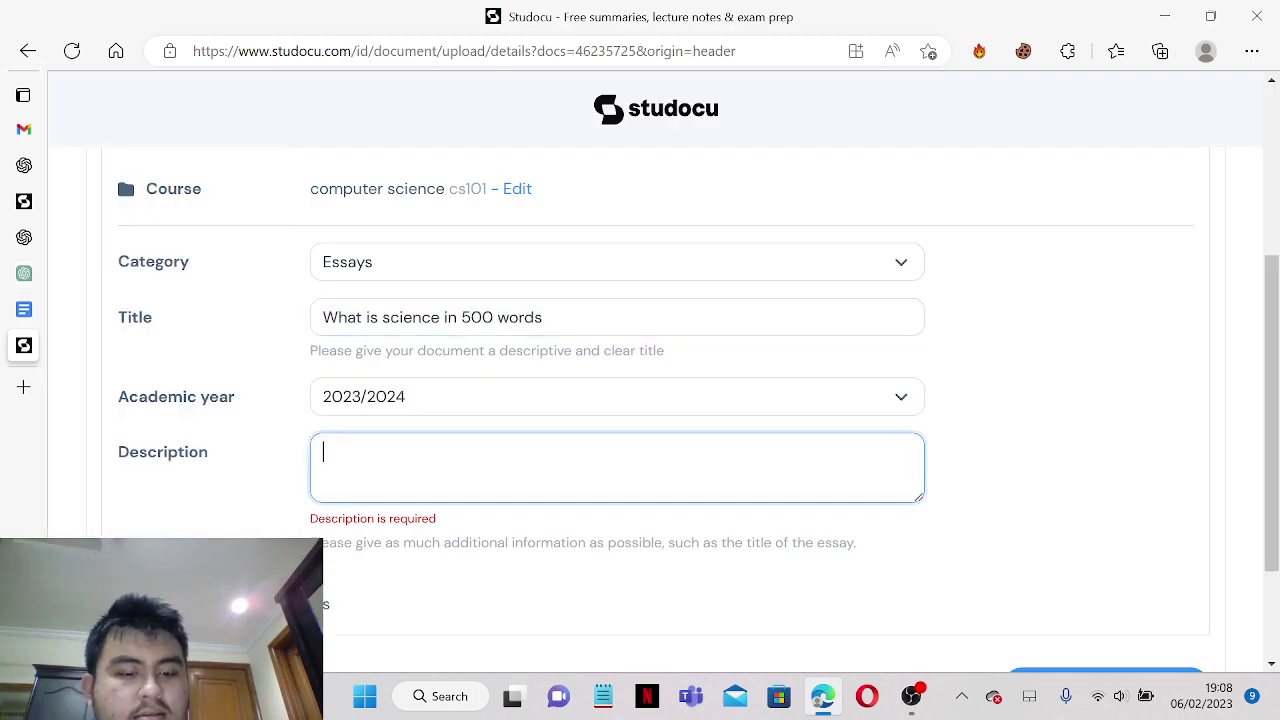
pyautogui.hotkey('ctrl', 'v')
pyautogui.scroll(-2, 645, 582)
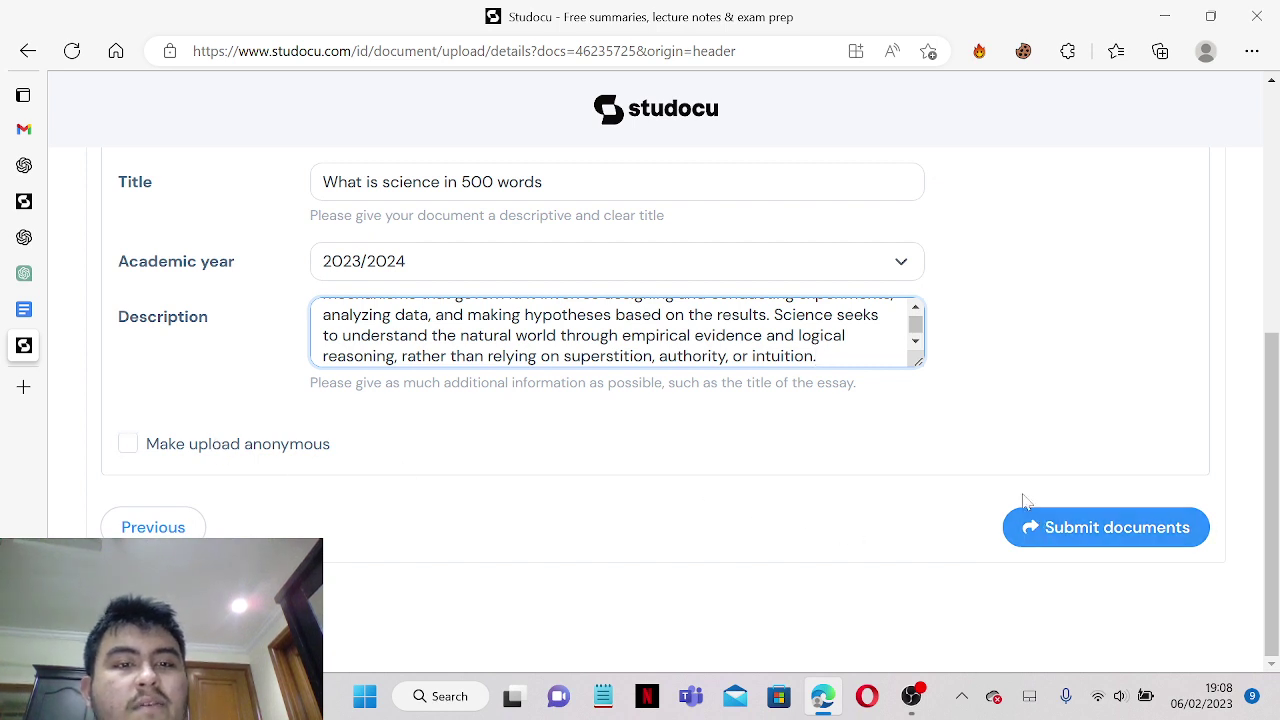
pyautogui.click(1093, 526)
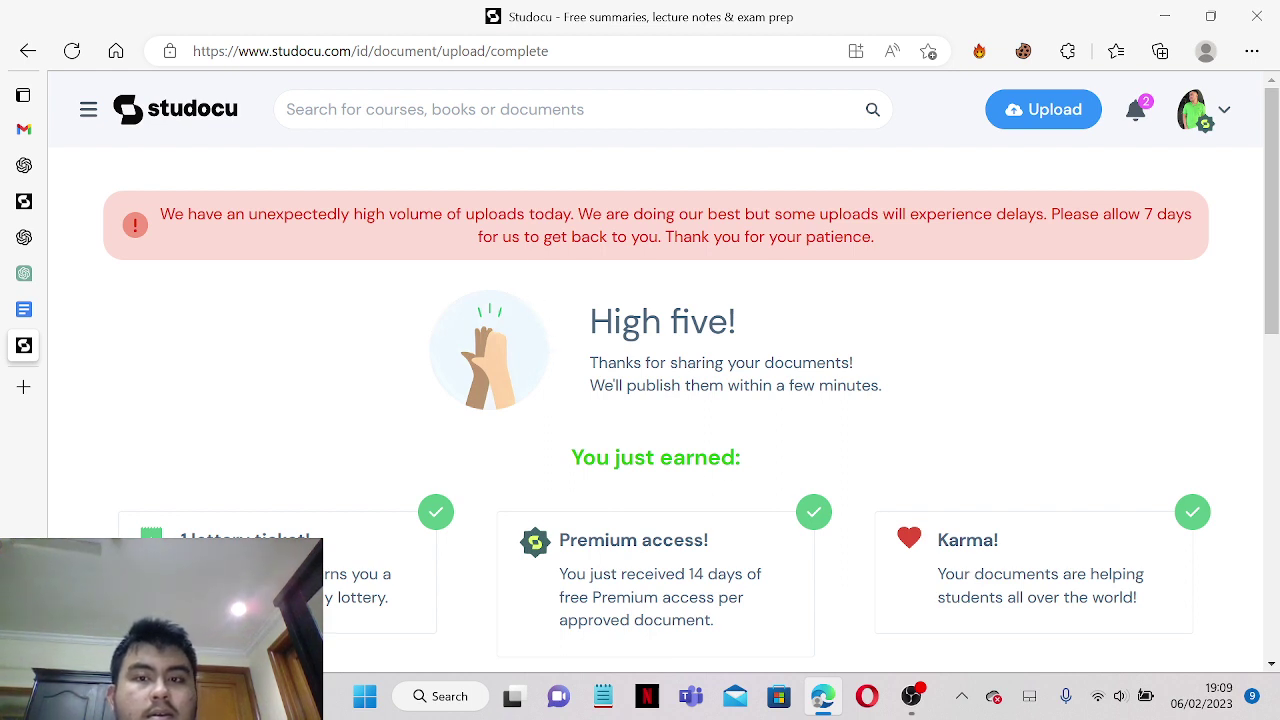
# - Read the upload completion page, covering the notice about delays, the Premium access reward and the double-access offer
pyautogui.tripleClick(660, 214)
pyautogui.doubleClick(558, 236)
pyautogui.click(558, 236)
pyautogui.keyDown('shift'); pyautogui.click(645, 295); pyautogui.keyUp('shift')
pyautogui.click(645, 295)
pyautogui.doubleClick(645, 295)
pyautogui.scroll(-4, 645, 295)
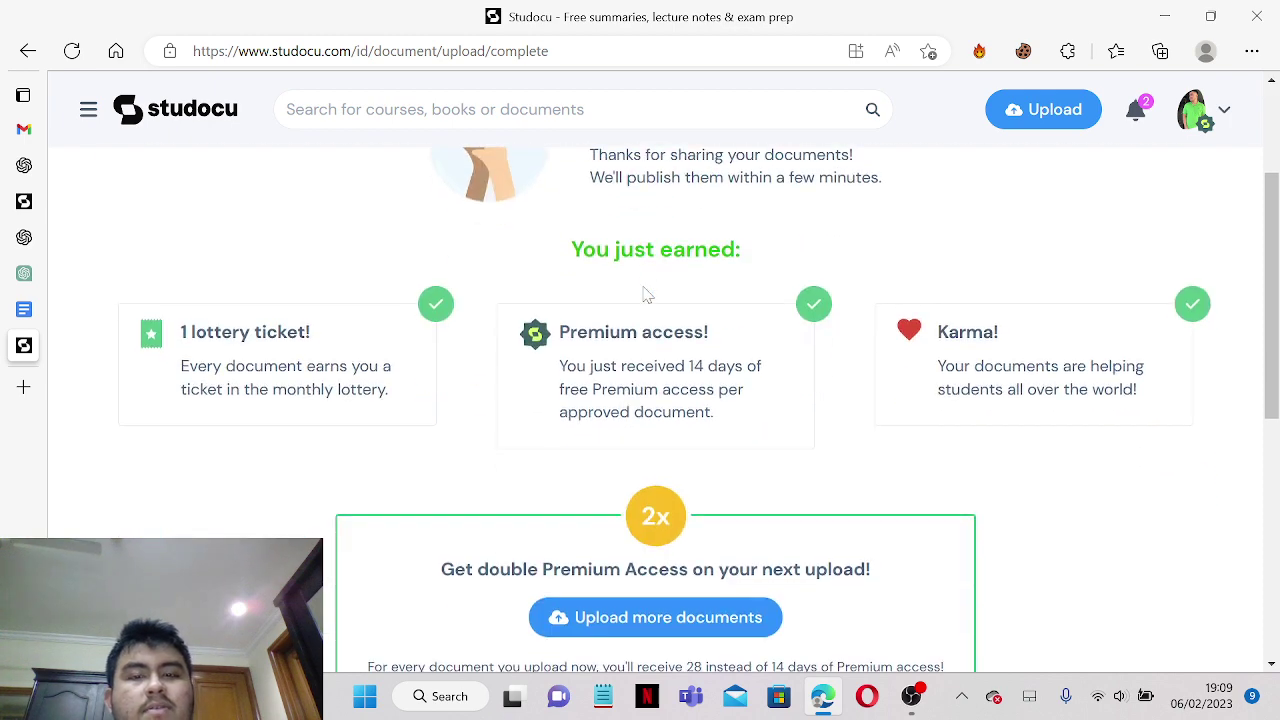
pyautogui.scroll(2, 645, 295)
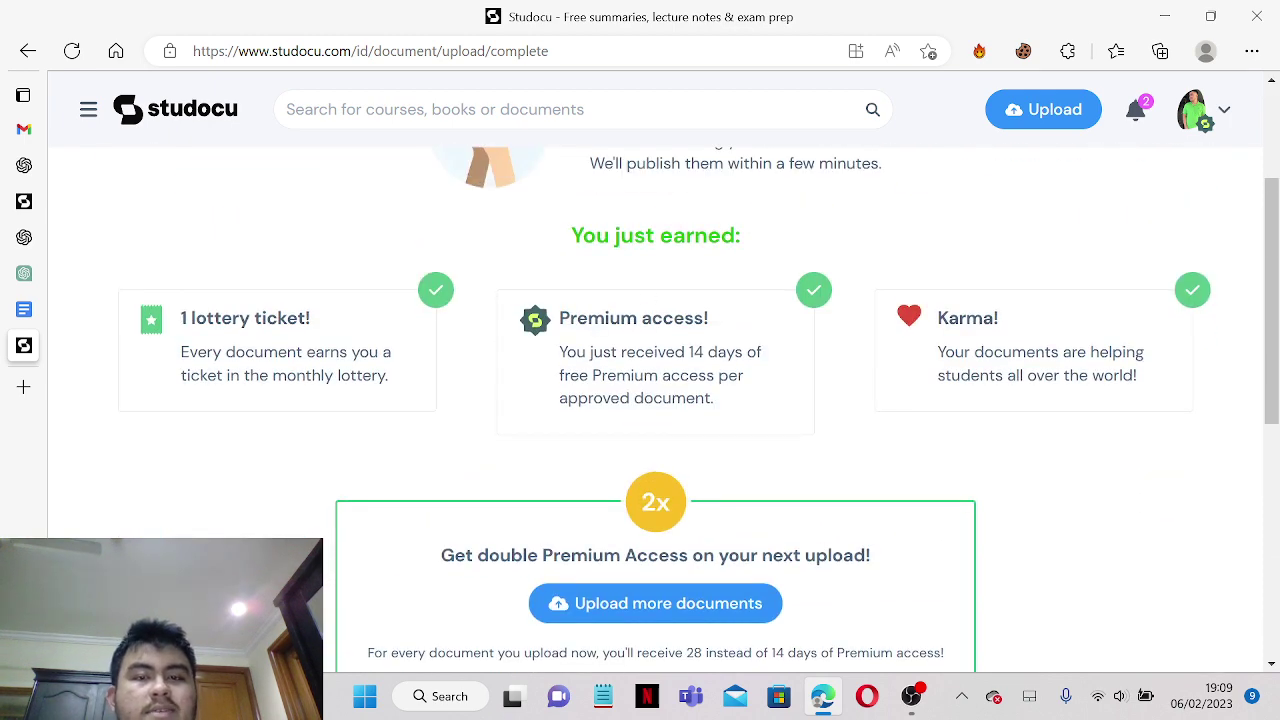
pyautogui.tripleClick(660, 375)
pyautogui.doubleClick(672, 398)
pyautogui.tripleClick(672, 398)
pyautogui.scroll(-2, 676, 411)
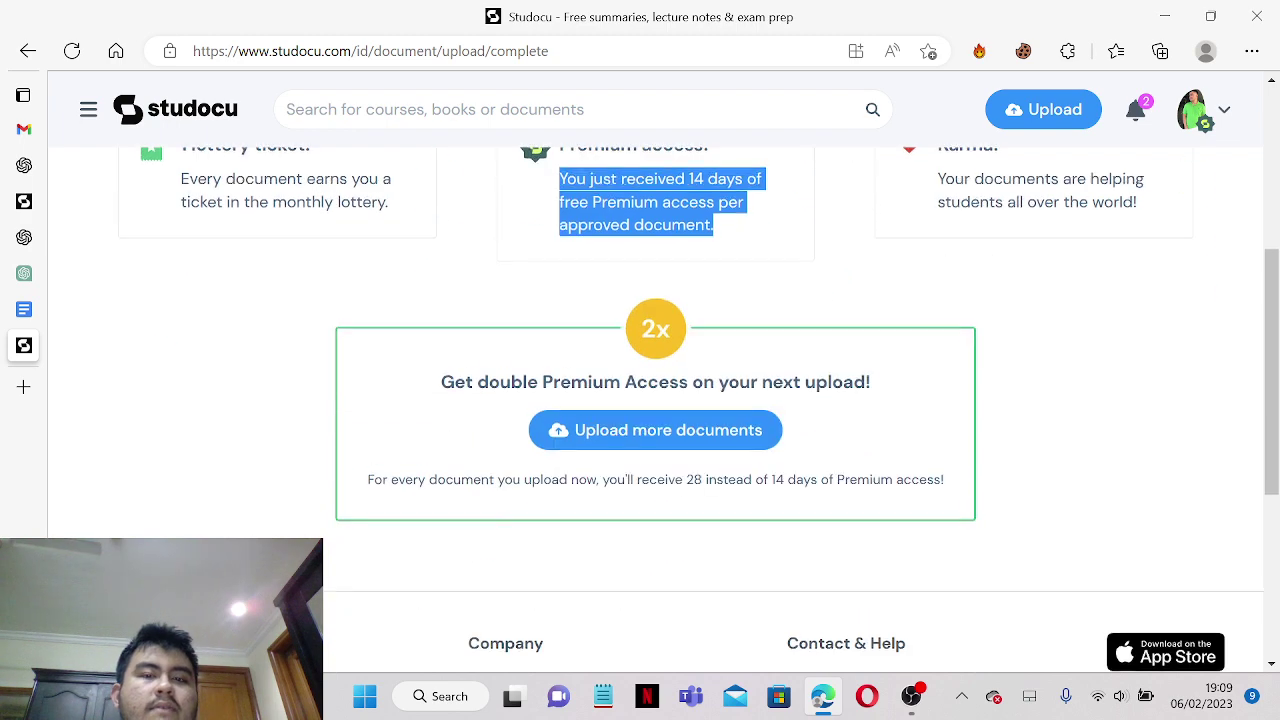
# - Start another Studocu upload, and ask ChatGPT "what is computer in 1000 words"
pyautogui.click(652, 440)
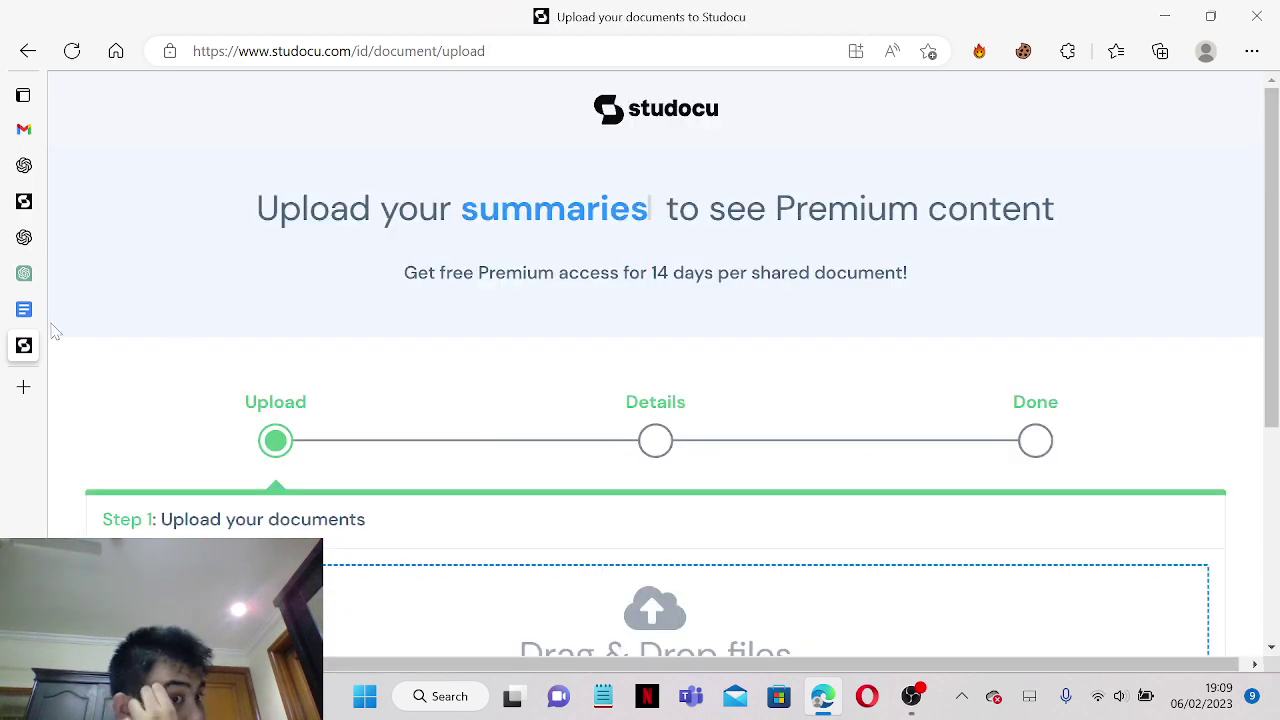
pyautogui.moveTo(24, 300)
pyautogui.click(150, 276)
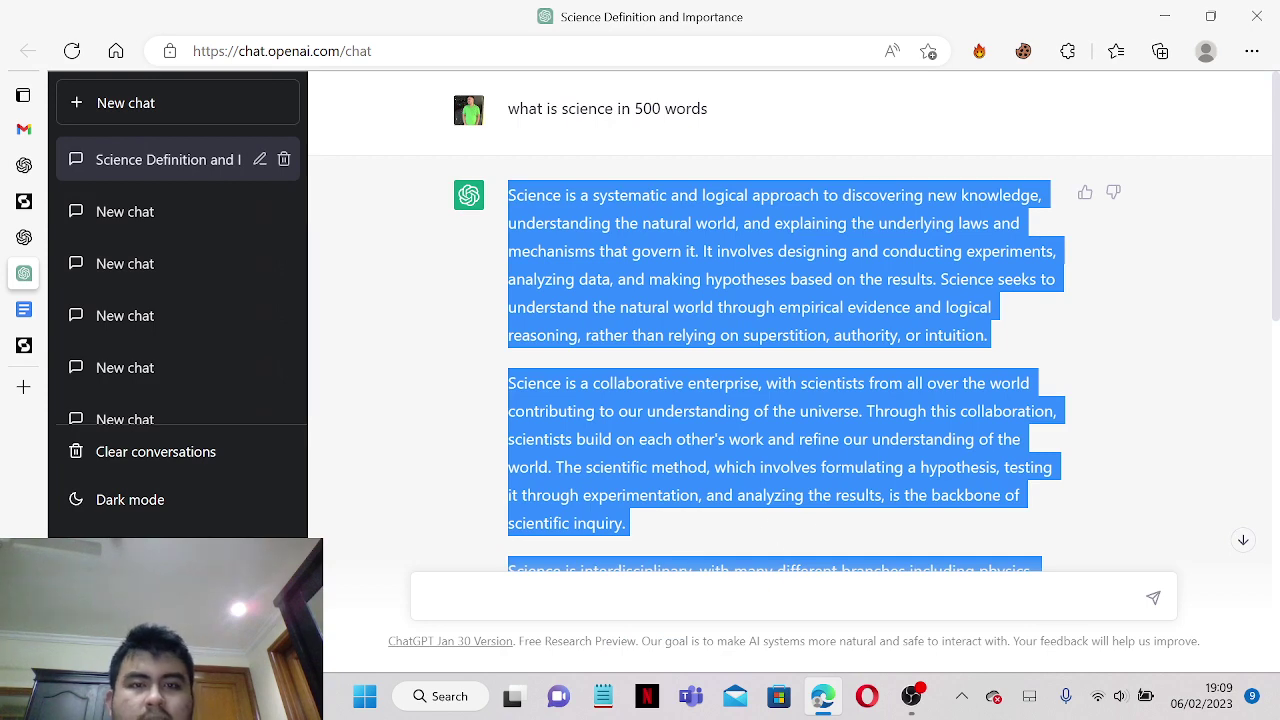
pyautogui.tripleClick(648, 108)
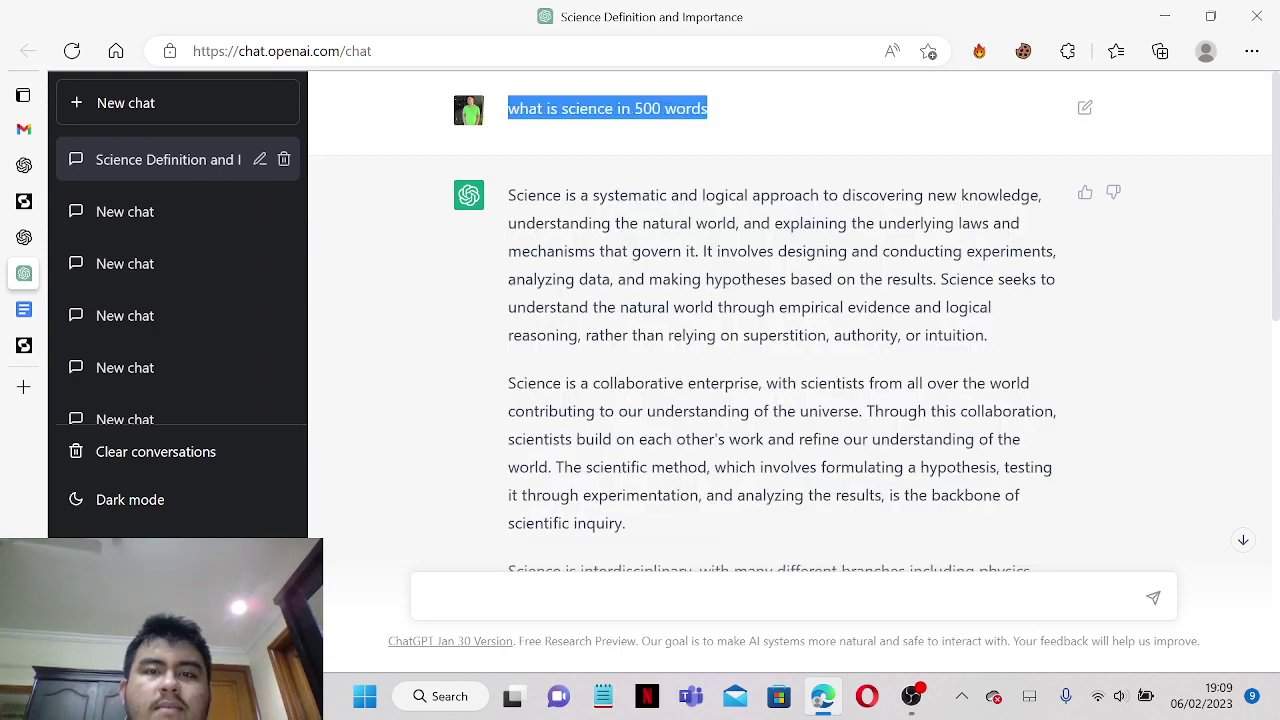
pyautogui.click(430, 597)
pyautogui.write('what is com')
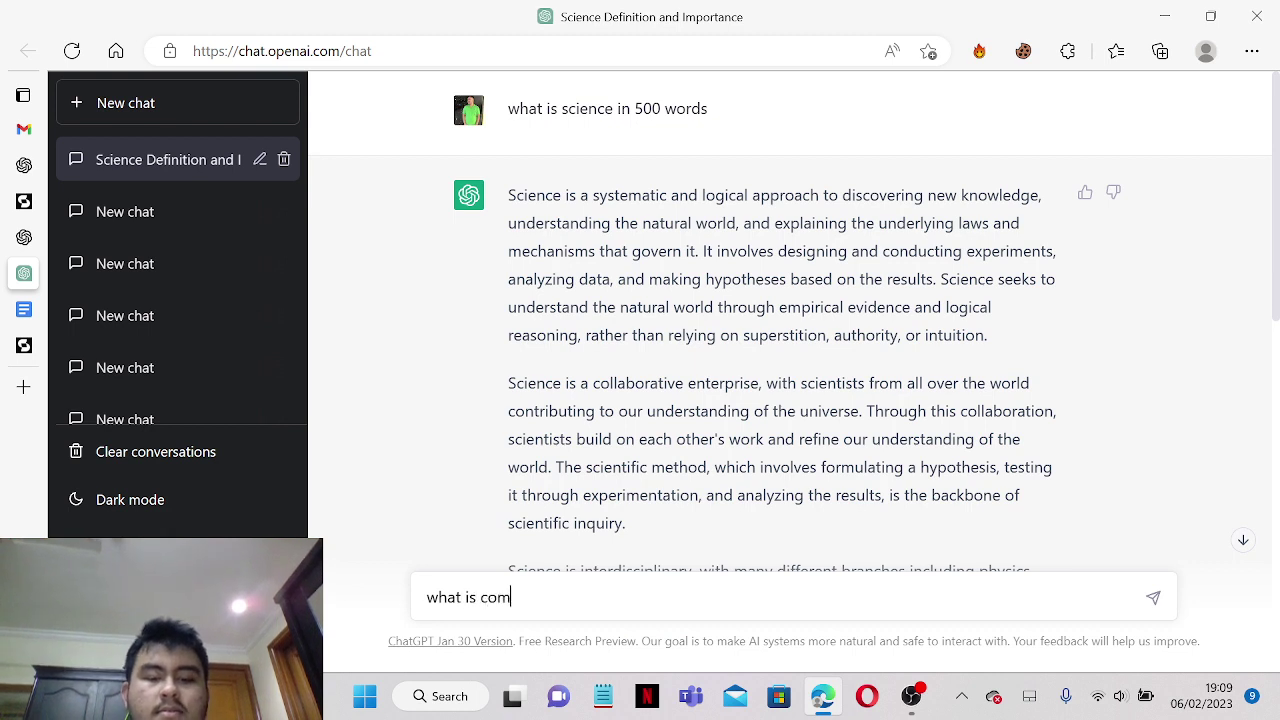
pyautogui.write('pu')
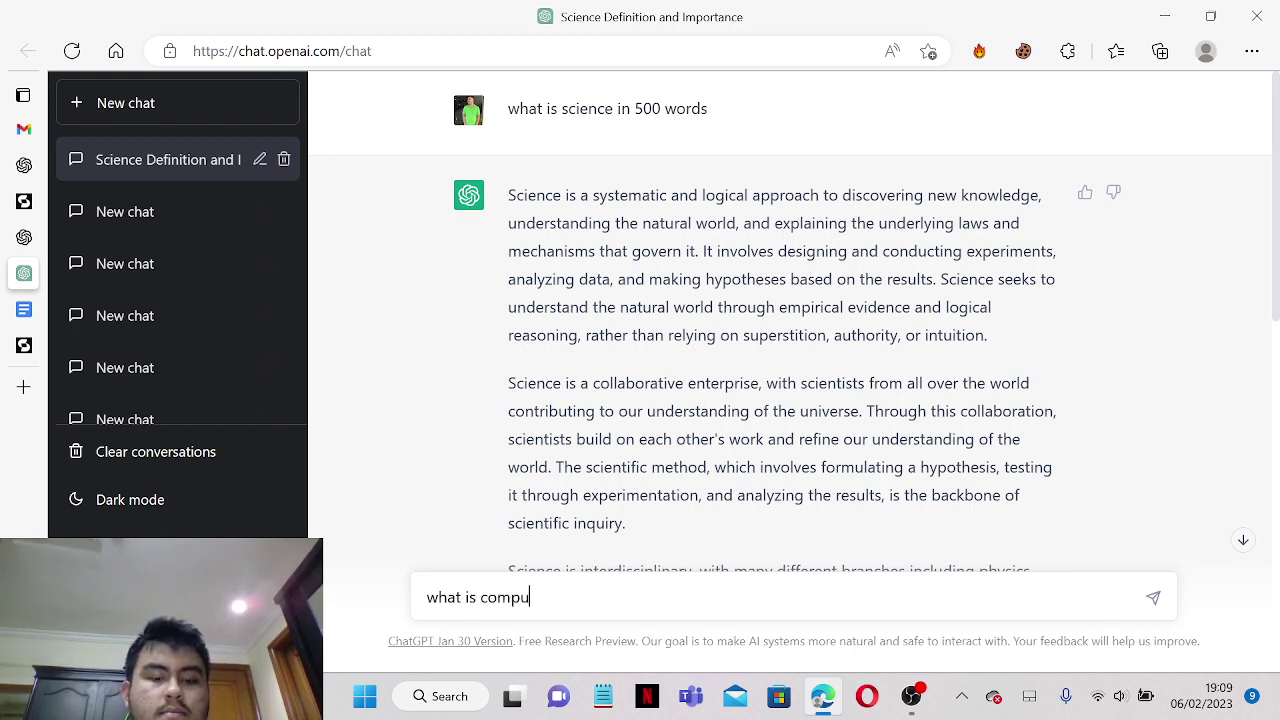
pyautogui.write('ter in ')
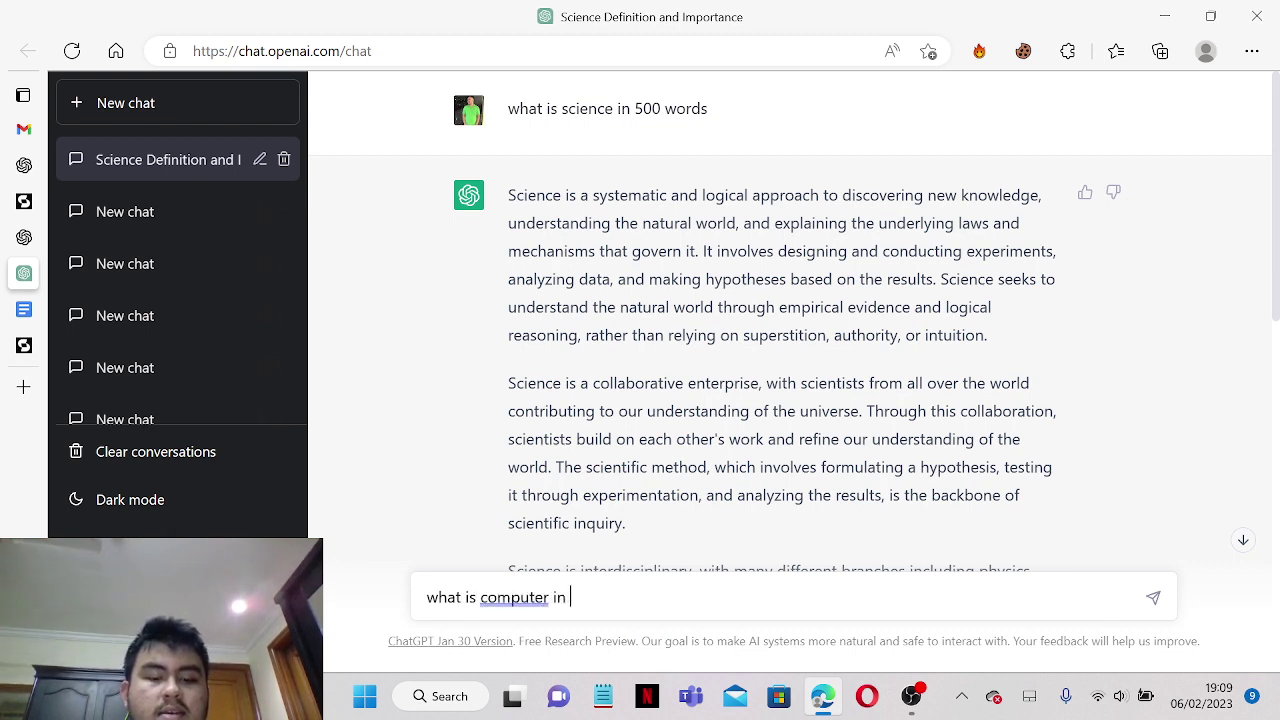
pyautogui.write('1000')
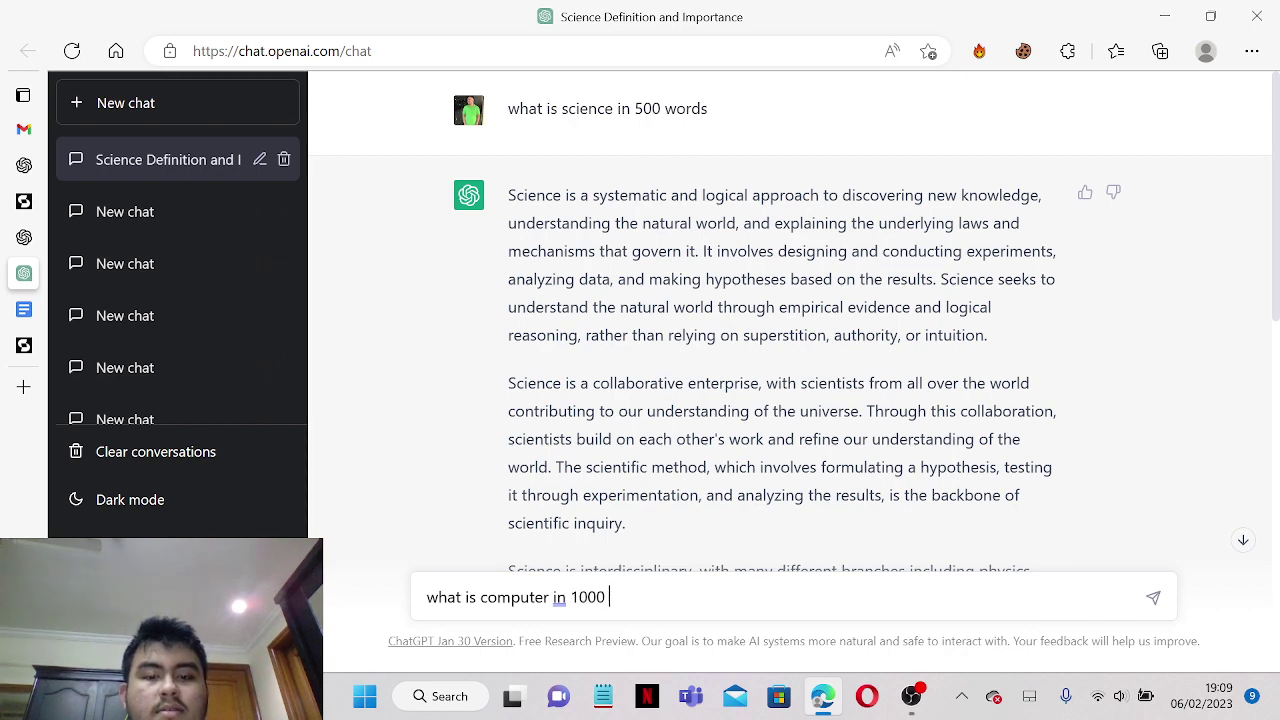
pyautogui.write(' words')
pyautogui.press('Return')
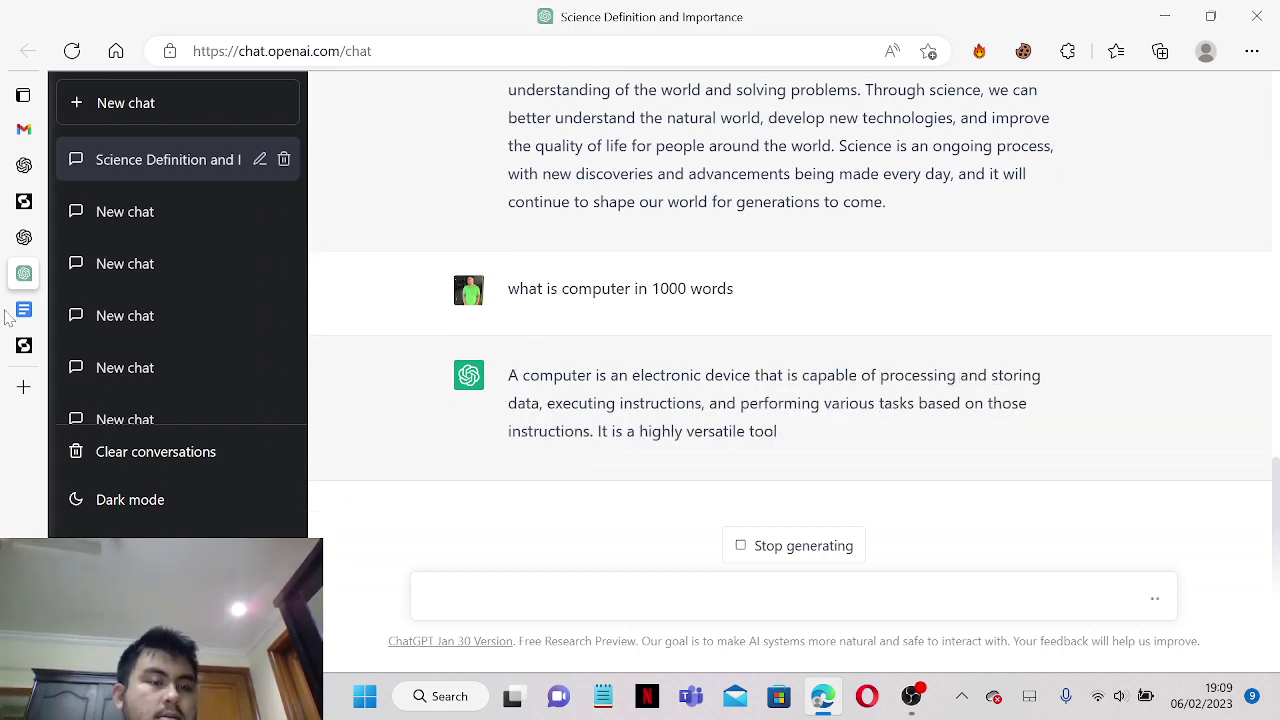
# - Check the progress of ChatGPT's answer about computers and look over the Studocu upload page
pyautogui.moveTo(14, 357)
pyautogui.click(117, 350)
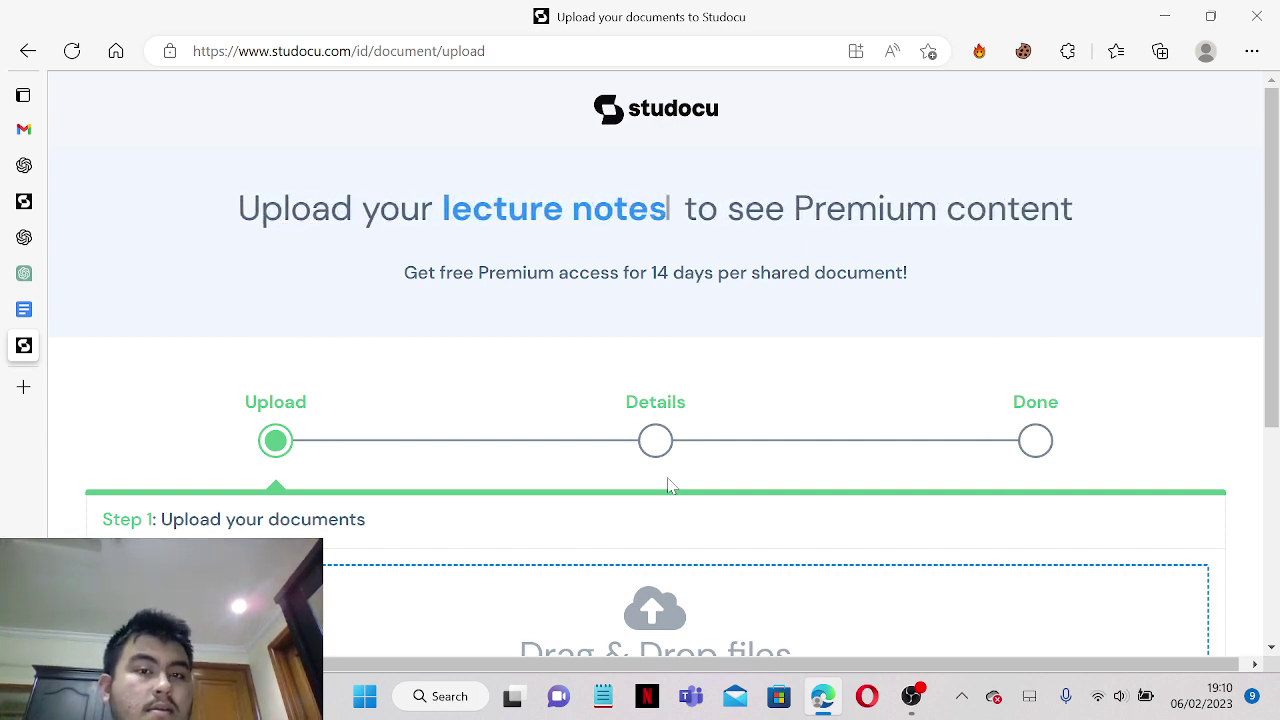
pyautogui.moveTo(4, 318)
pyautogui.click(60, 272)
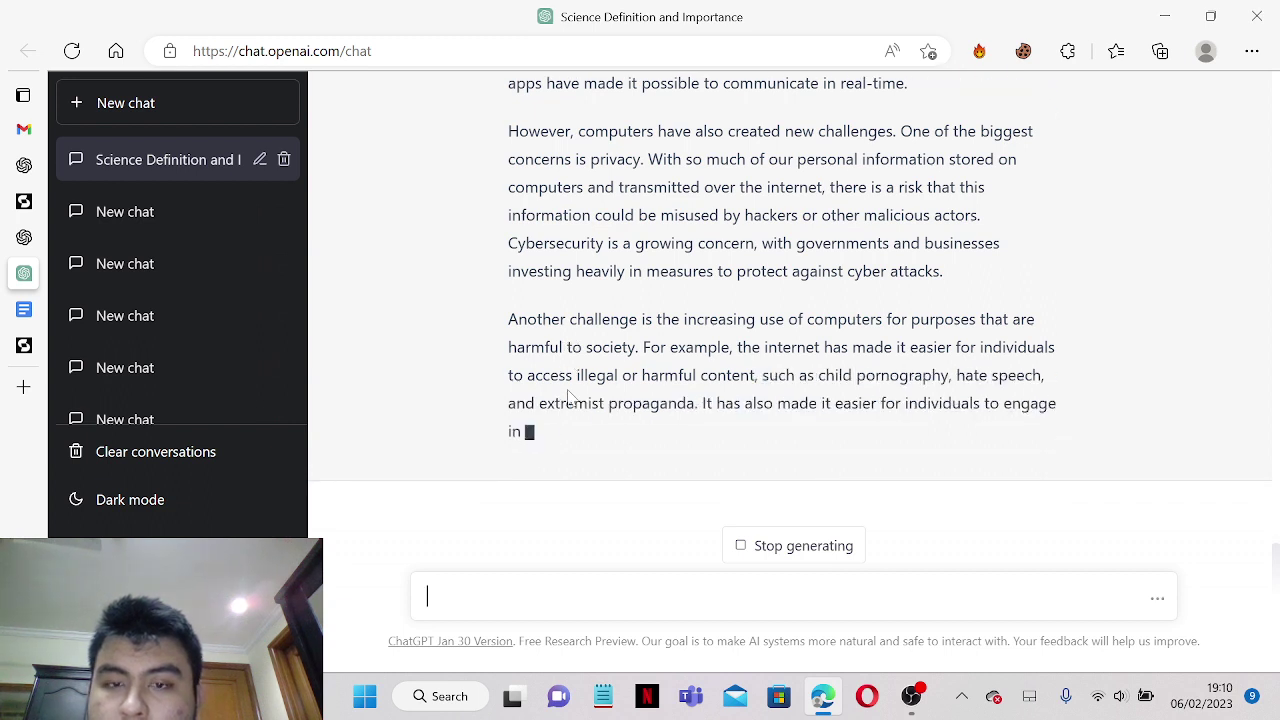
pyautogui.click(33, 340)
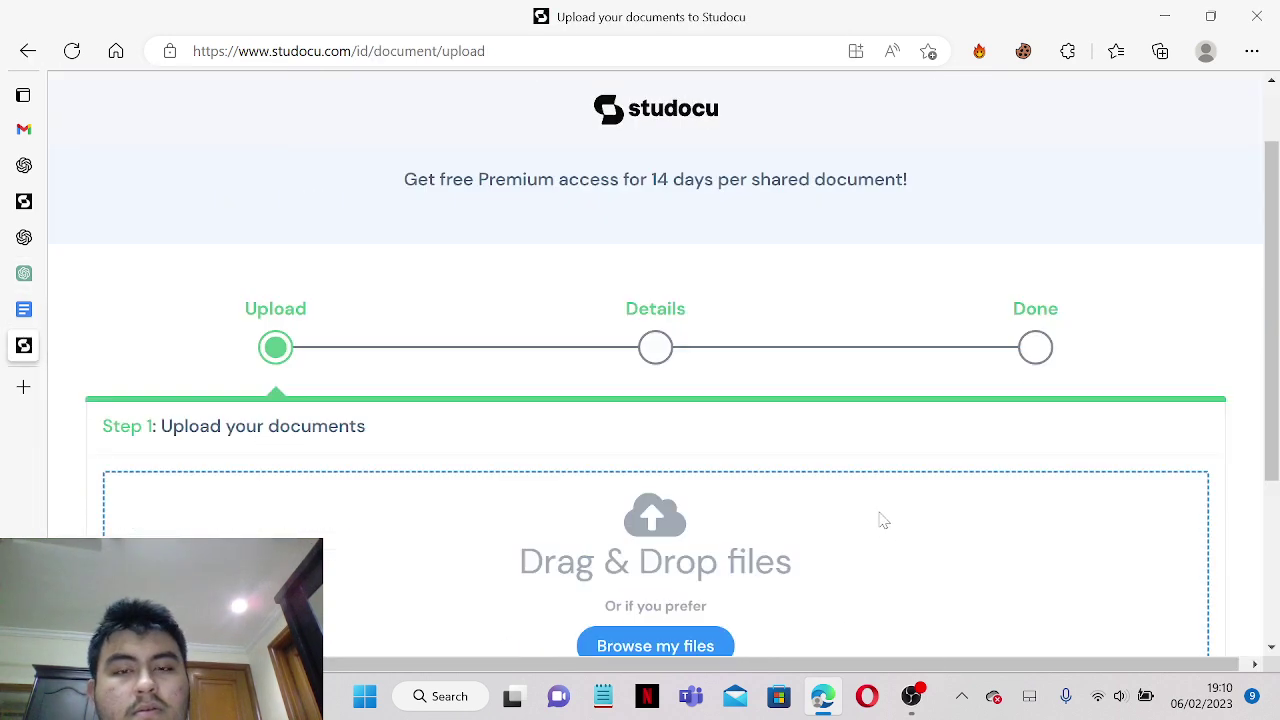
pyautogui.scroll(-3, 883, 520)
pyautogui.scroll(1, 880, 521)
pyautogui.scroll(2, 880, 521)
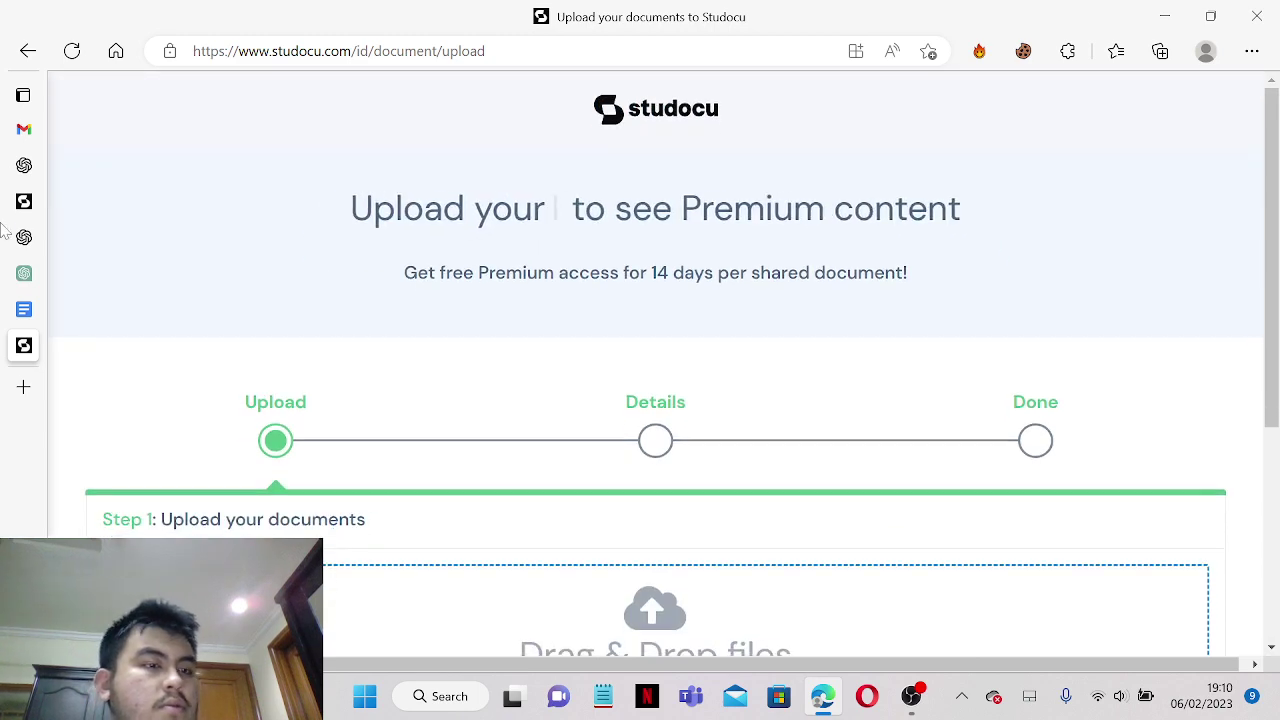
# - Search Google in a new tab for "topics to talk about in 2023"
pyautogui.moveTo(48, 310)
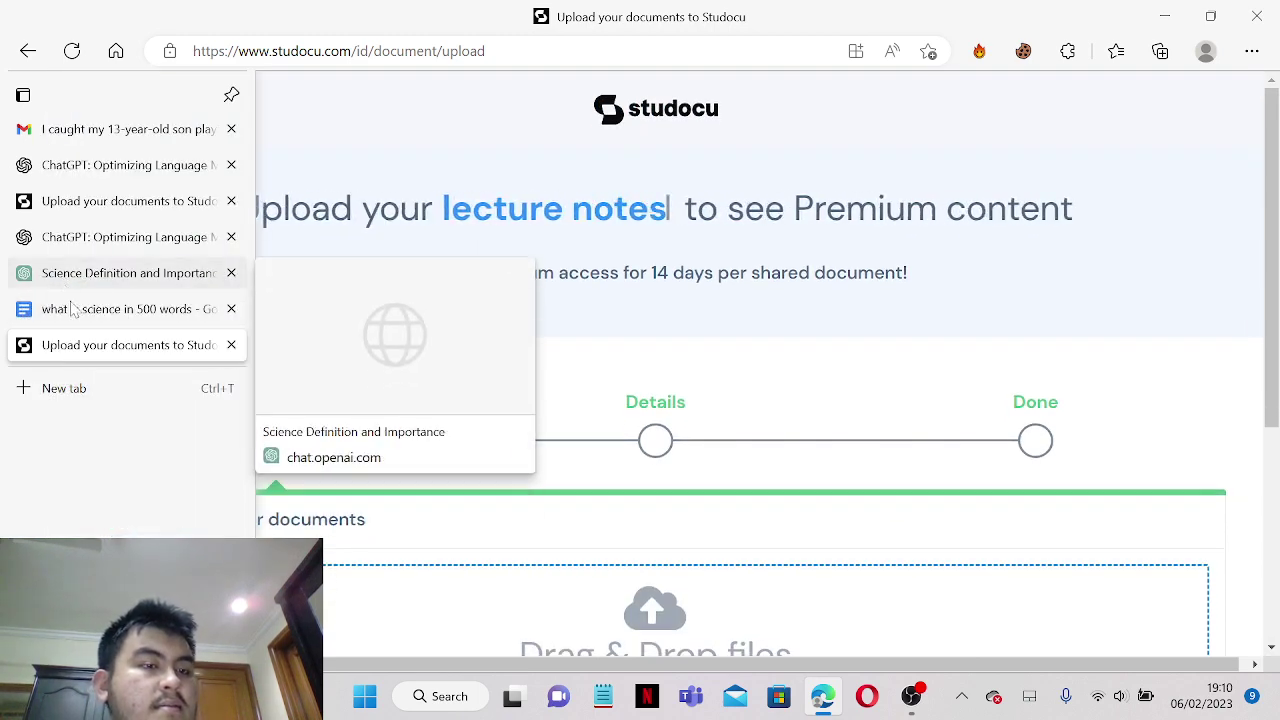
pyautogui.click(82, 388)
pyautogui.write('ww')
pyautogui.press('Return')
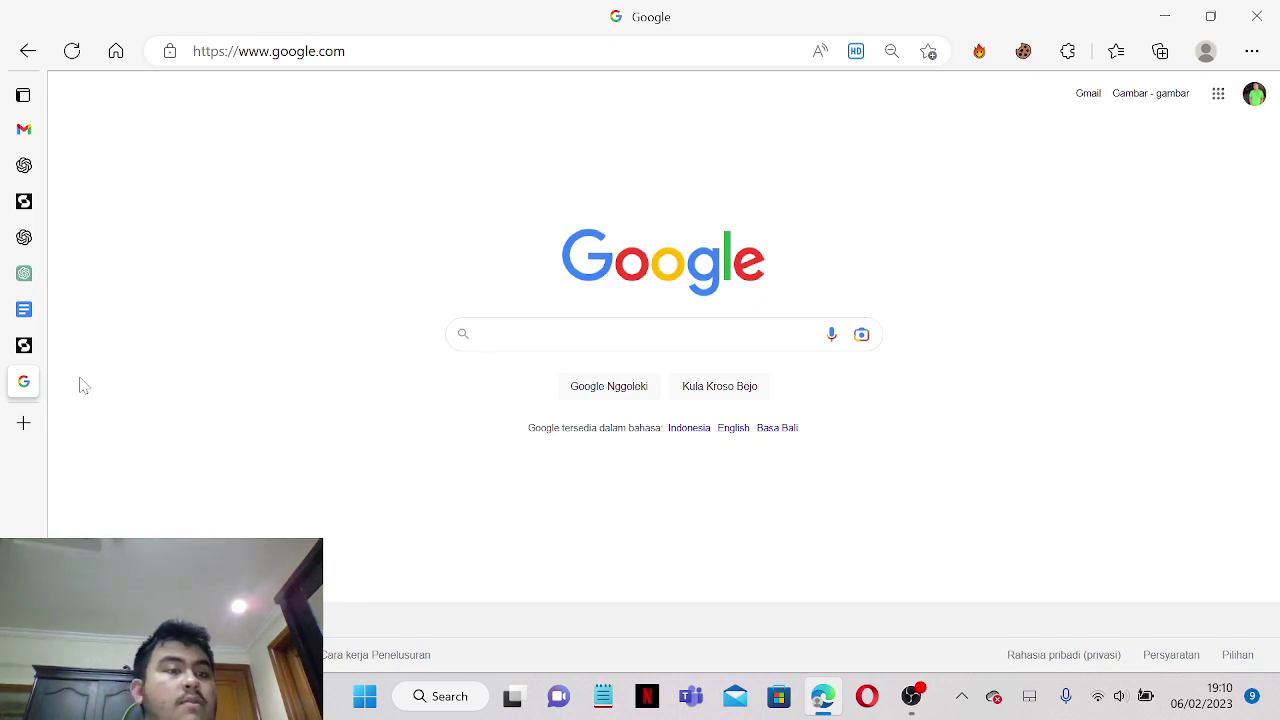
pyautogui.write('to')
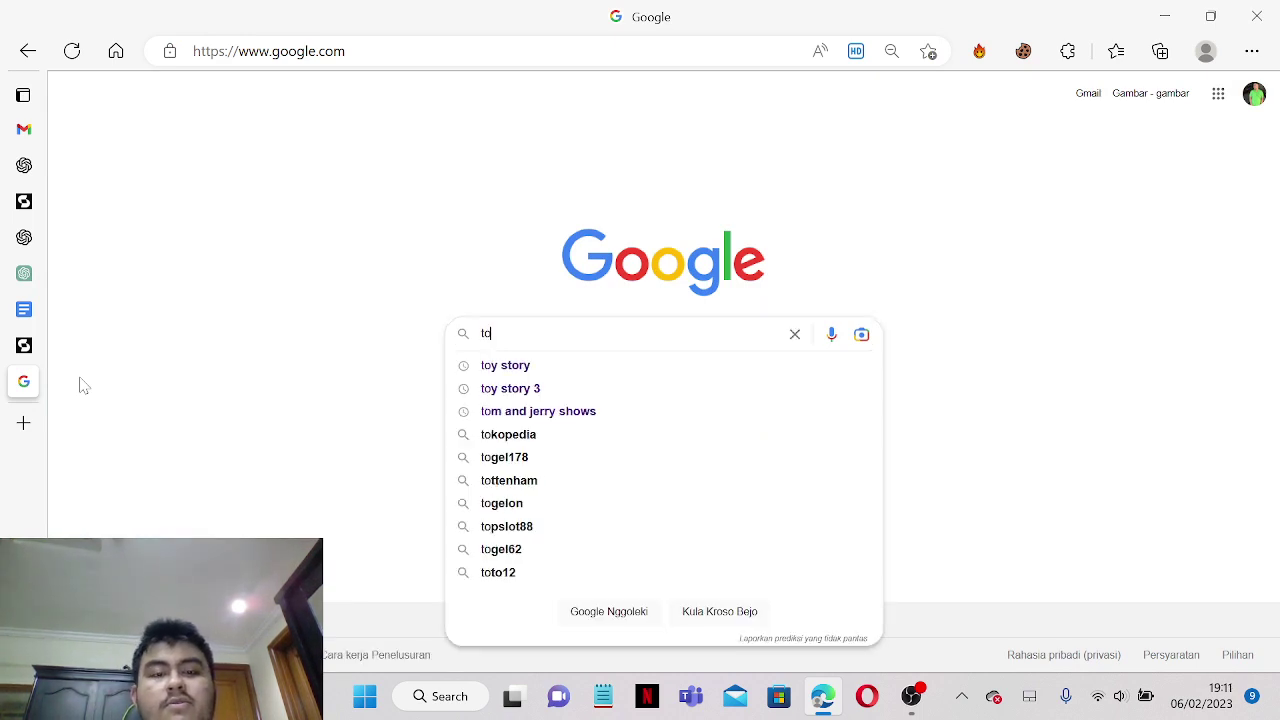
pyautogui.write('pic')
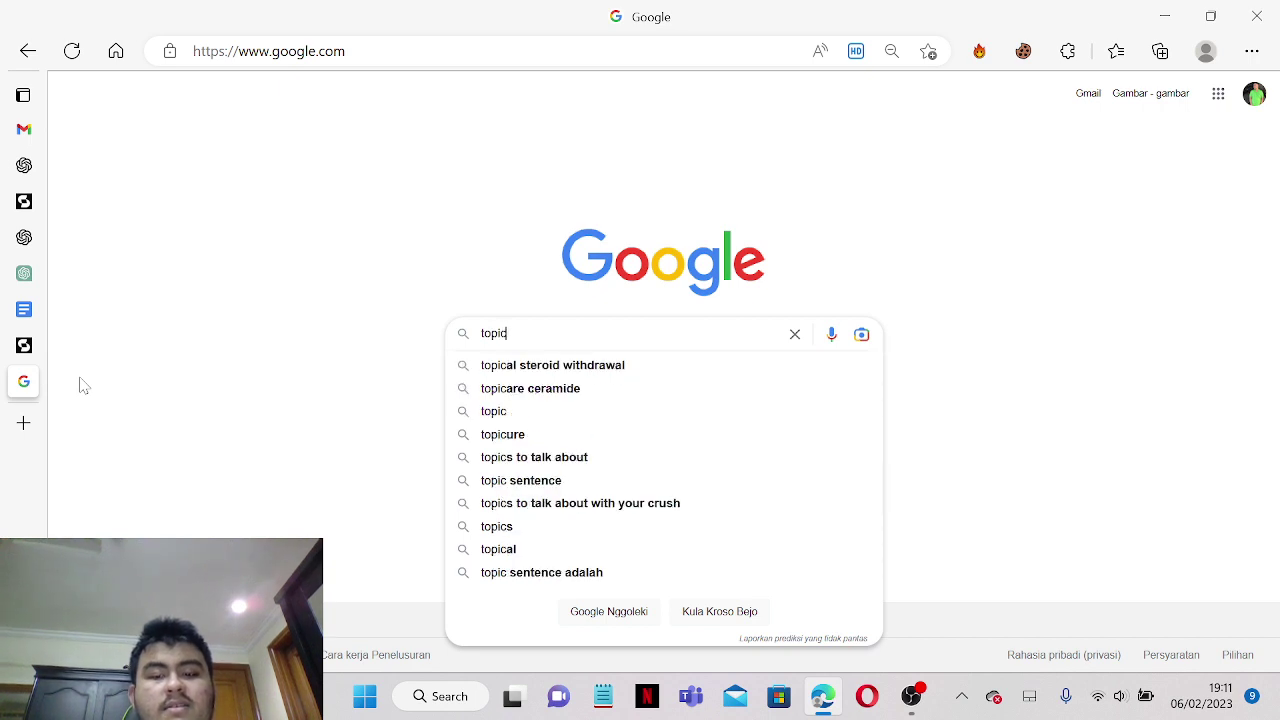
pyautogui.write('s ')
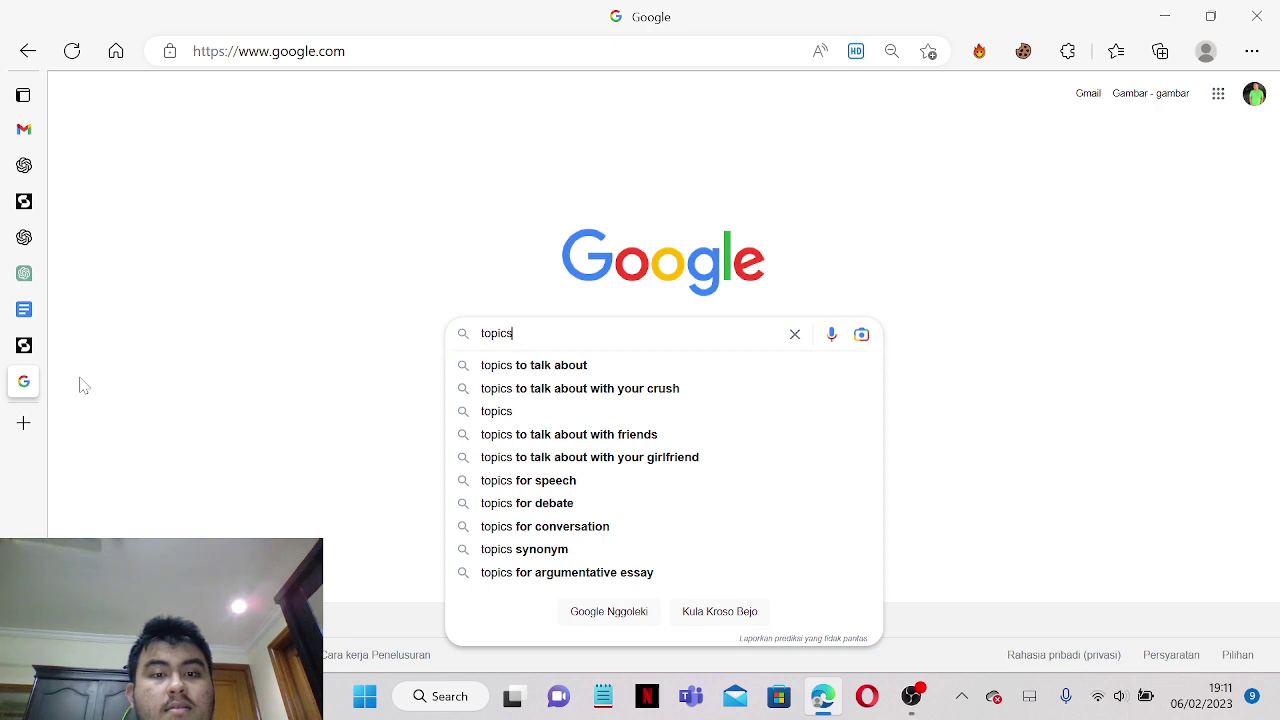
pyautogui.write(' to')
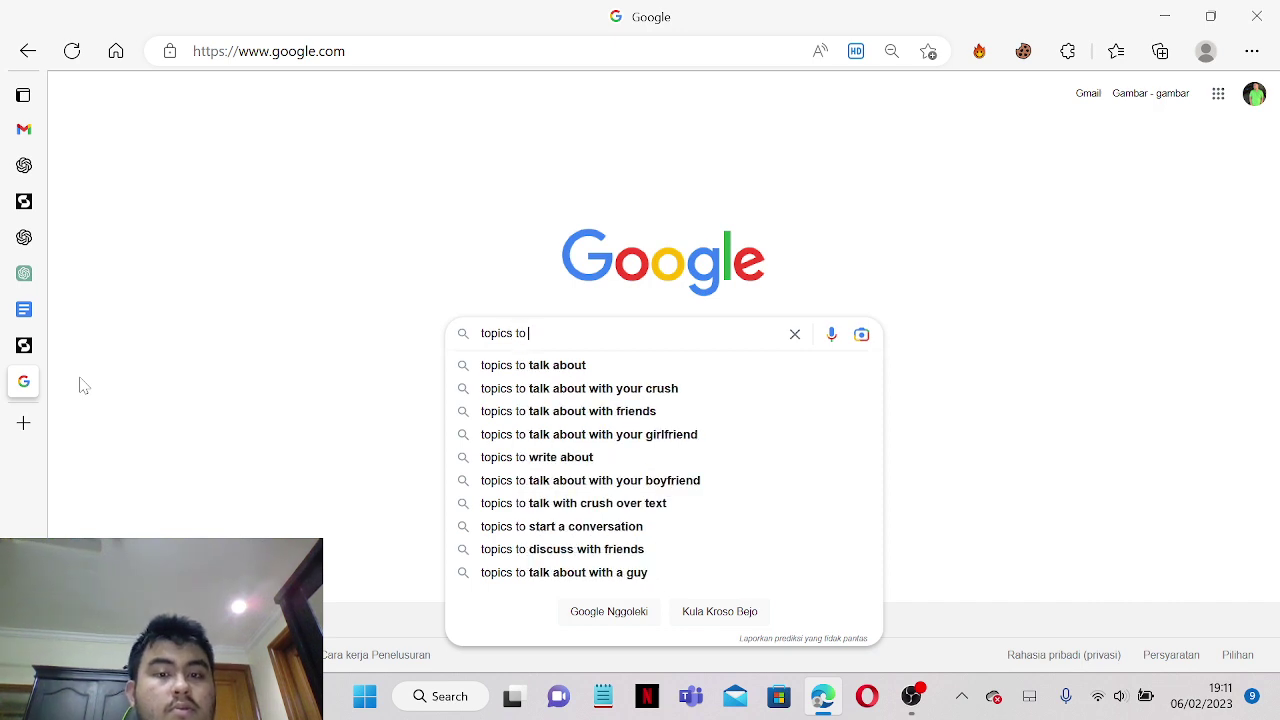
pyautogui.write(' talk about')
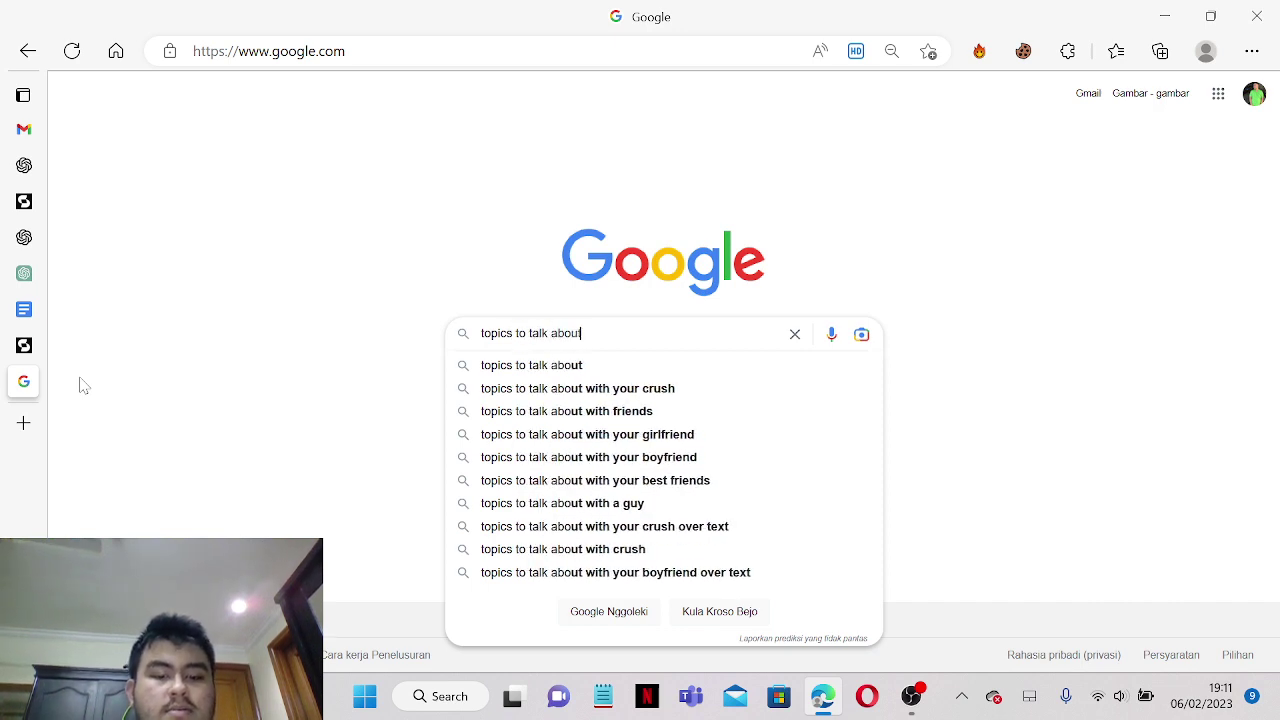
pyautogui.write(' in 2023')
pyautogui.press('Return')
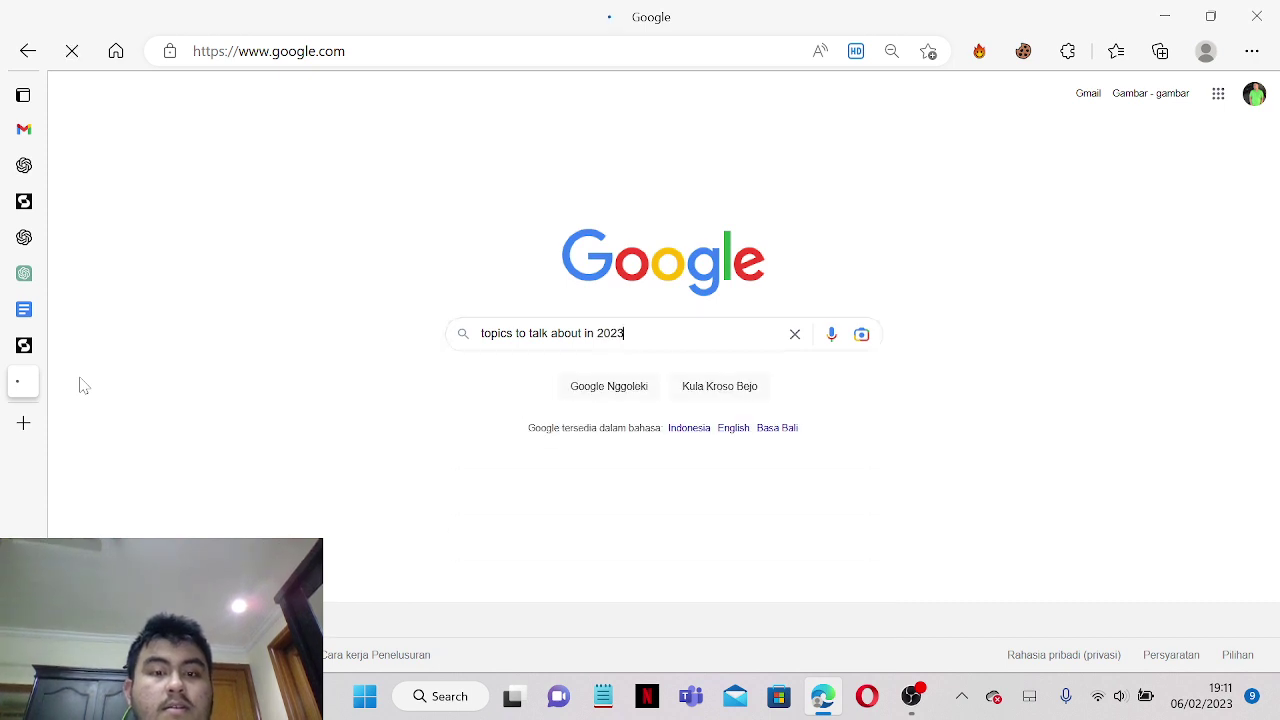
# - Open the "Debate Topics for 2022-2023" search result and copy its topic "Tech makes people smarter. How?" into ChatGPT's message box
pyautogui.scroll(-1, 322, 335)
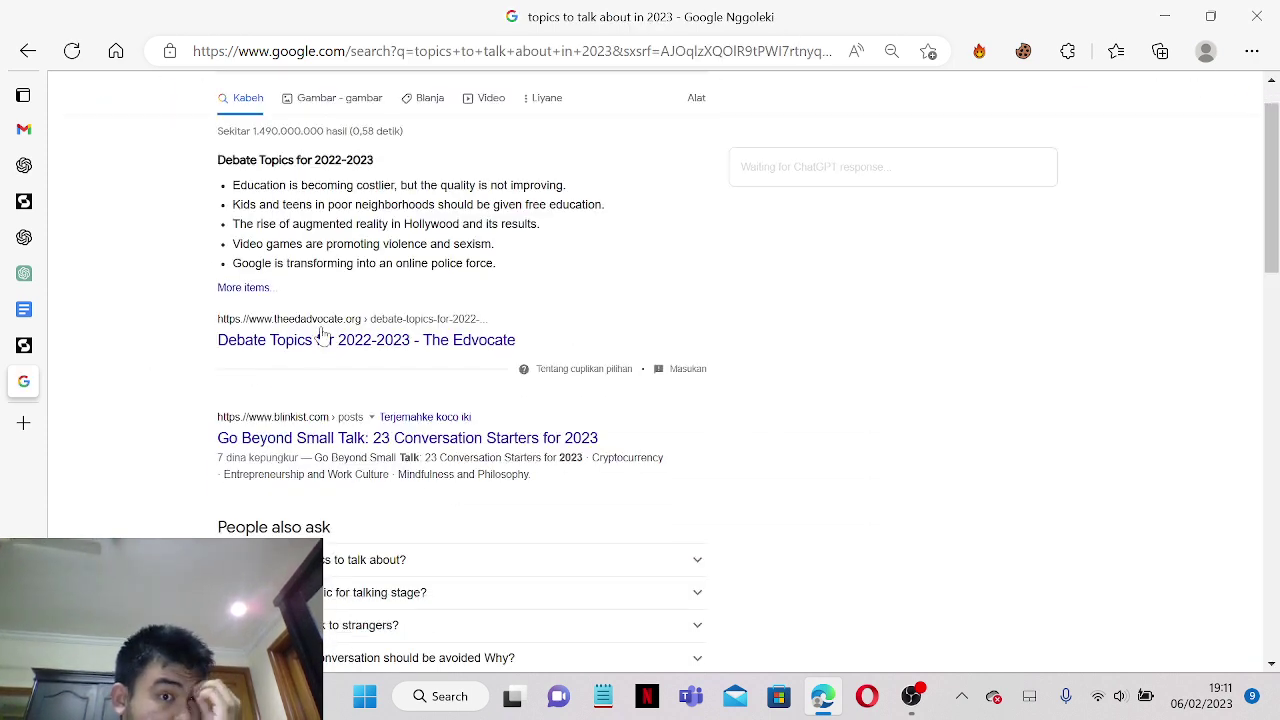
pyautogui.click(320, 343)
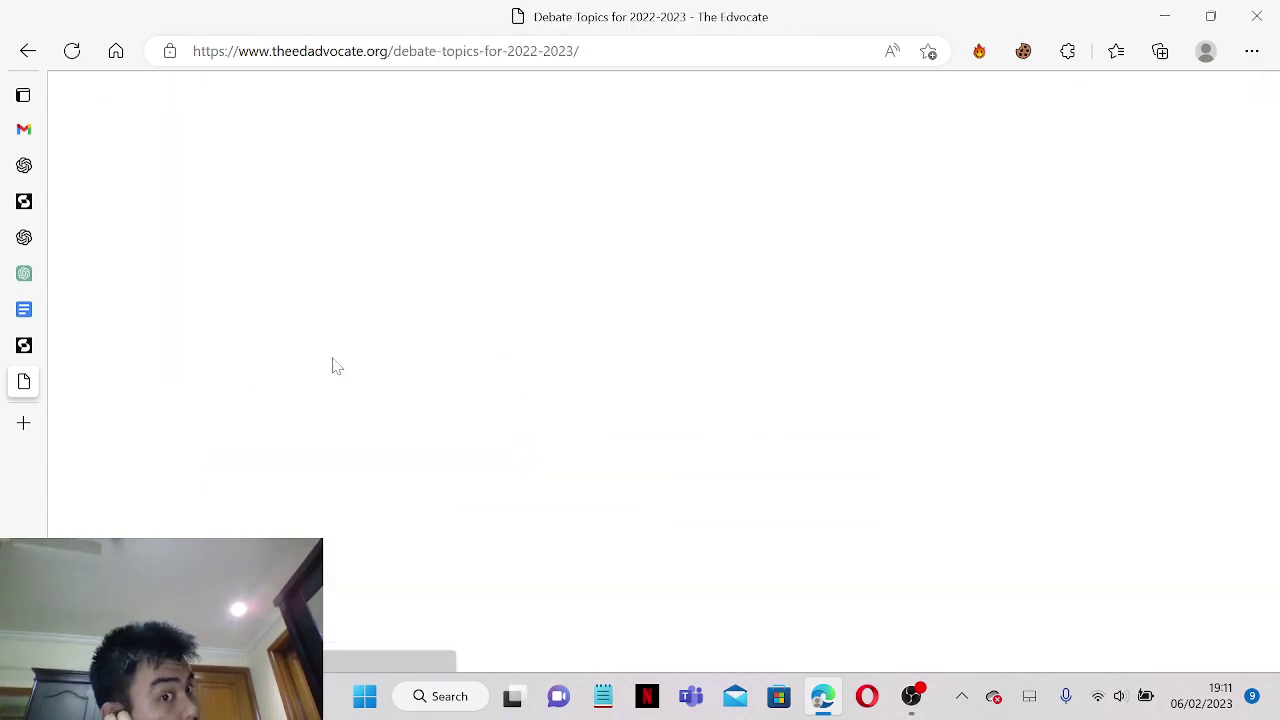
pyautogui.scroll(-15, 336, 366)
pyautogui.scroll(-1, 336, 366)
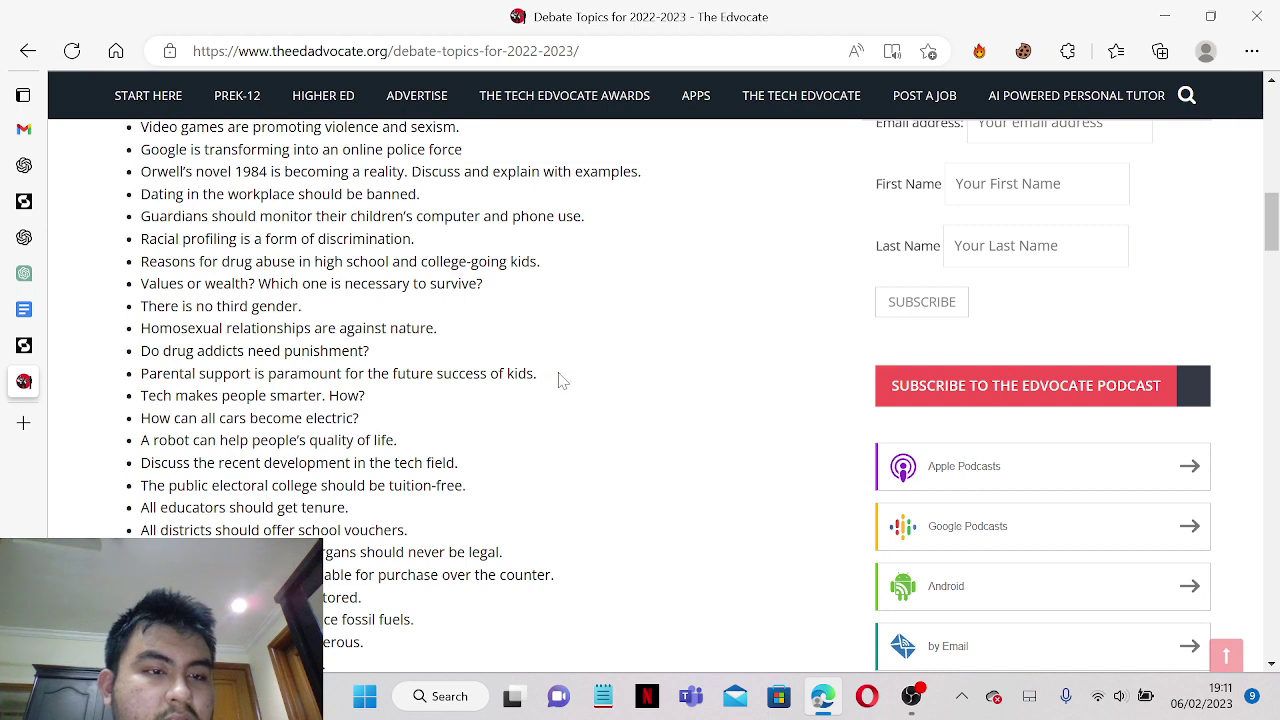
pyautogui.moveTo(538, 373); pyautogui.dragTo(130, 383)
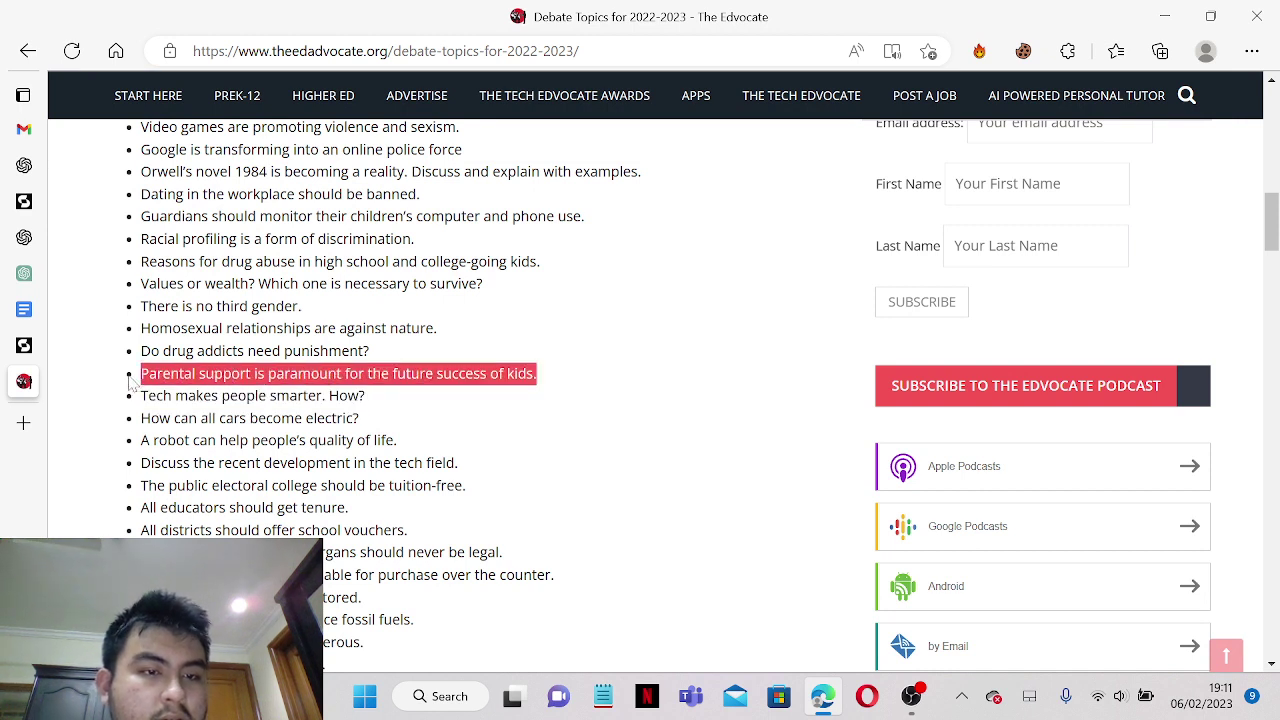
pyautogui.moveTo(366, 396); pyautogui.dragTo(134, 397)
pyautogui.click(42, 342)
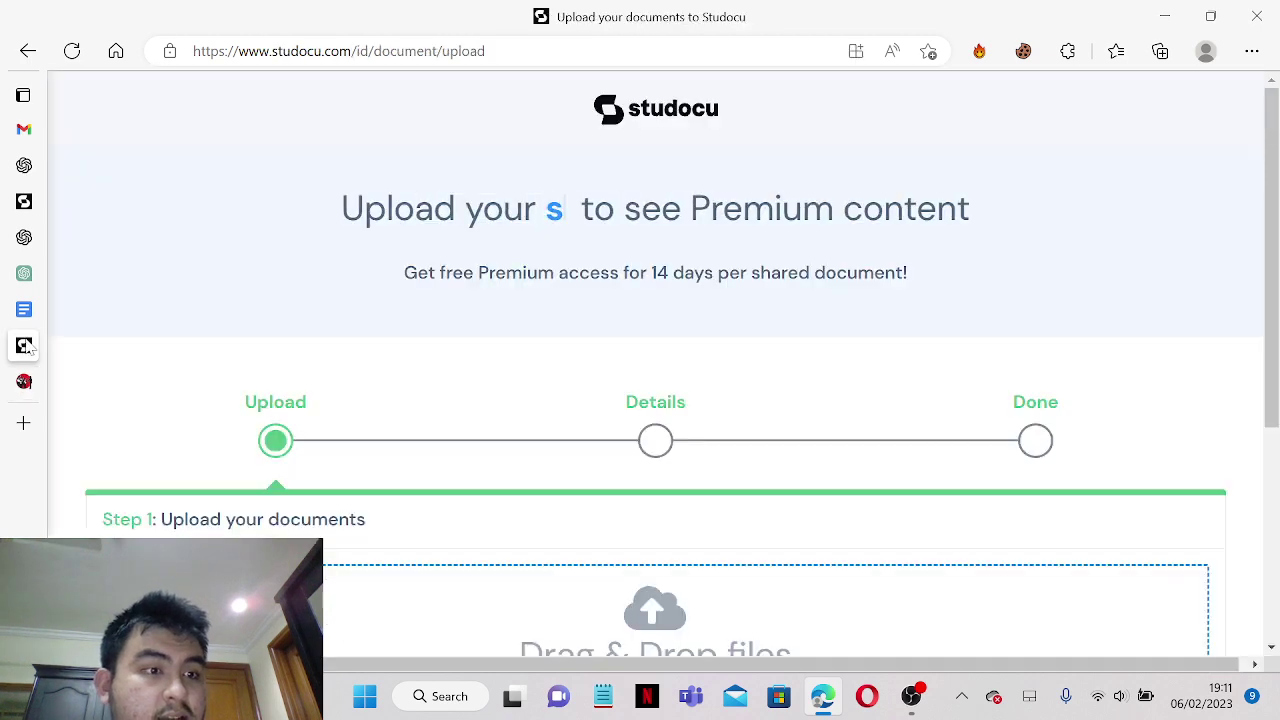
pyautogui.click(28, 272)
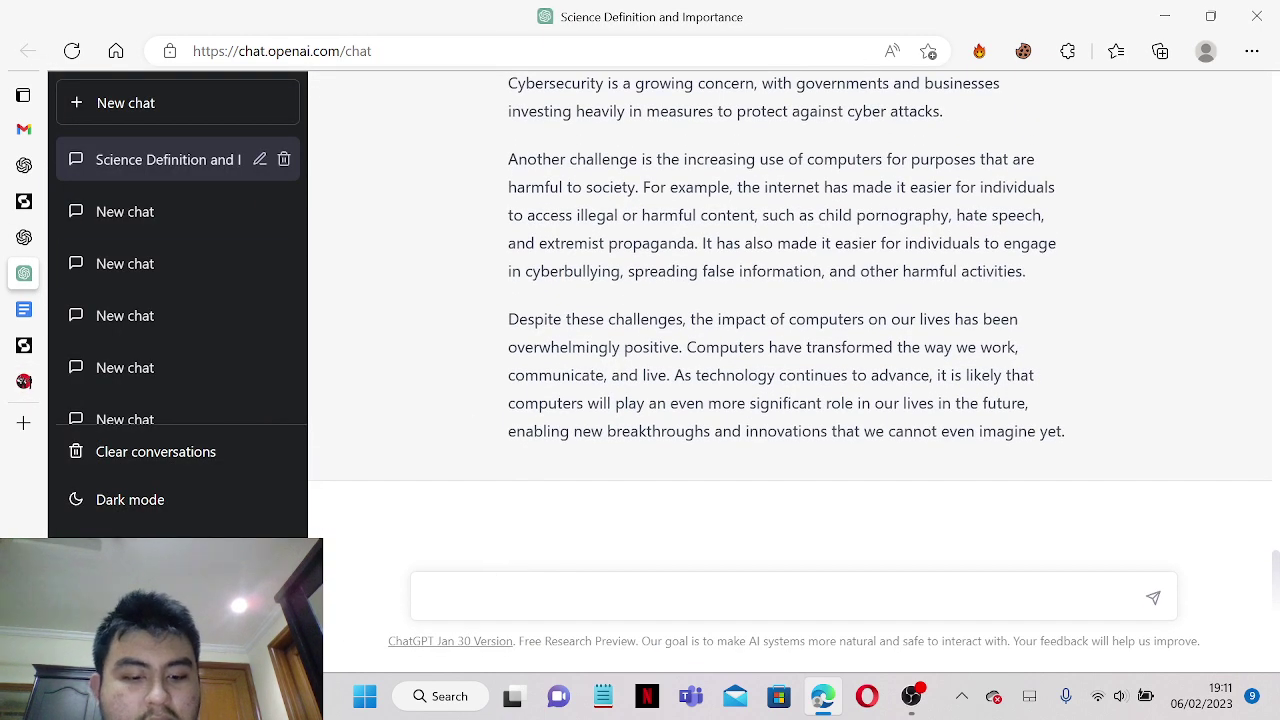
# - Copy ChatGPT's entire answer to "what is computer in 1000 words"
pyautogui.scroll(15, 693, 410)
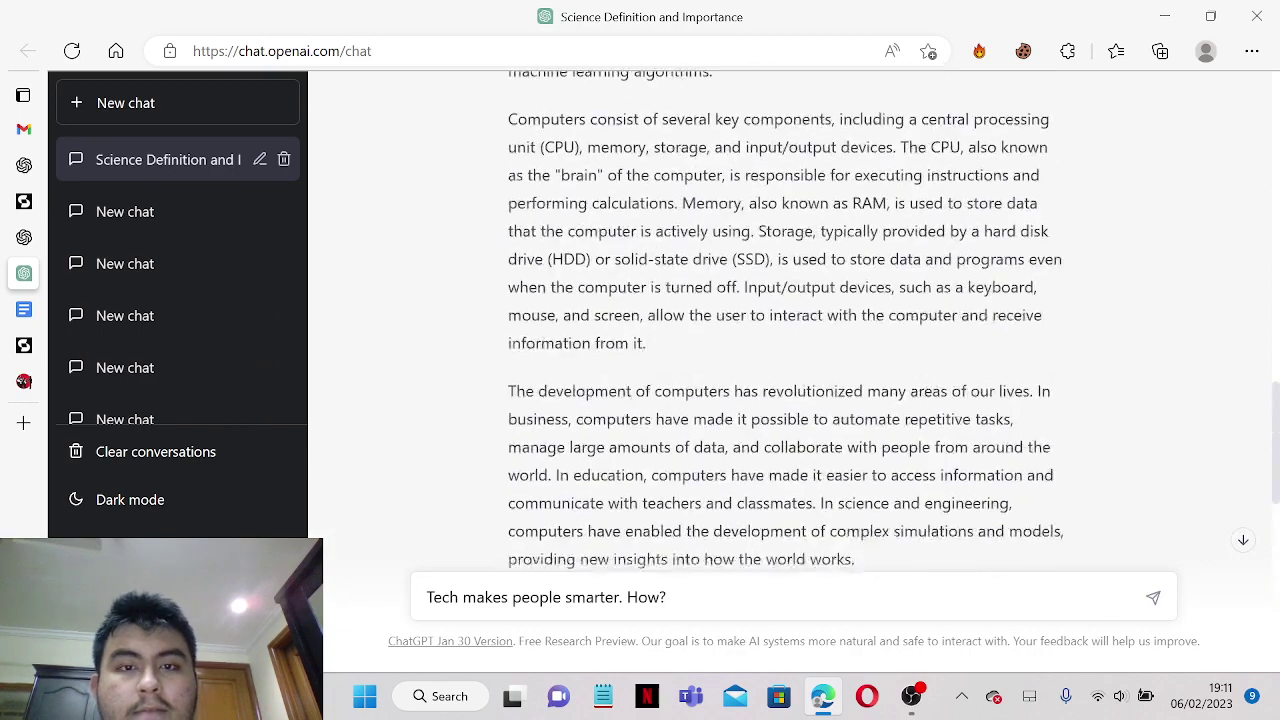
pyautogui.scroll(1, 693, 410)
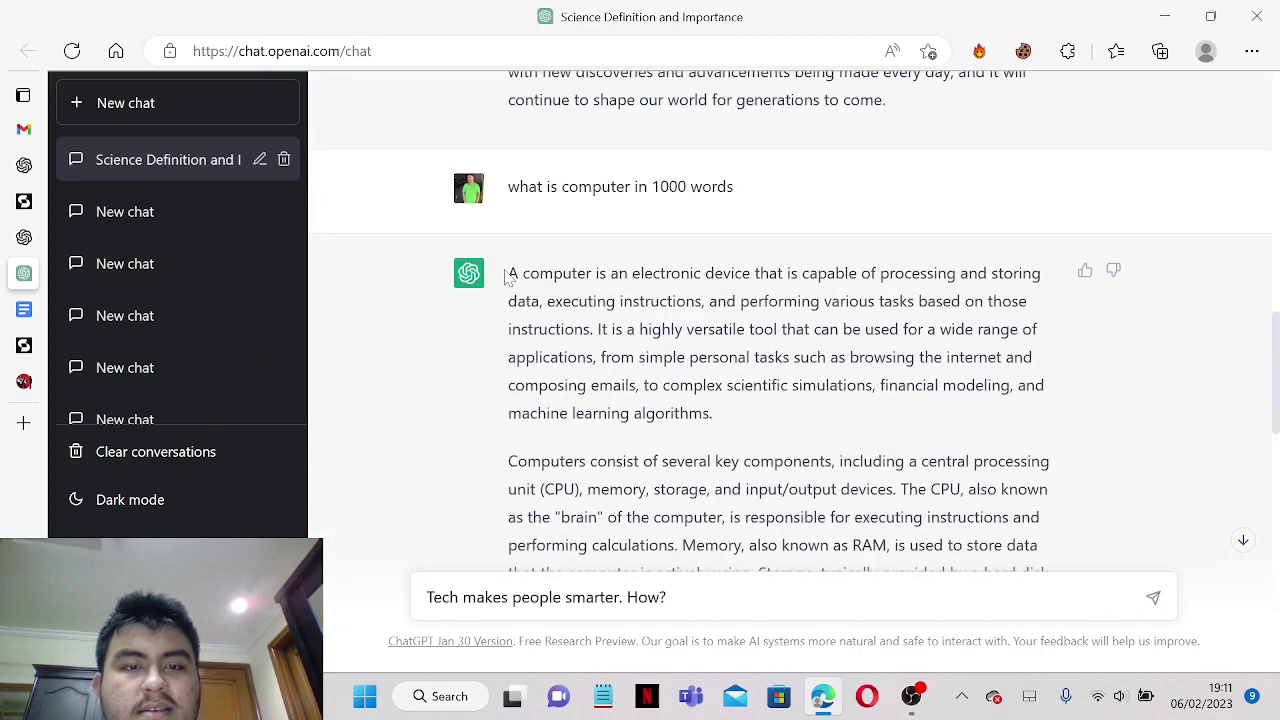
pyautogui.moveTo(508, 273); pyautogui.dragTo(1068, 492)
pyautogui.hotkey('ctrl', 'c')
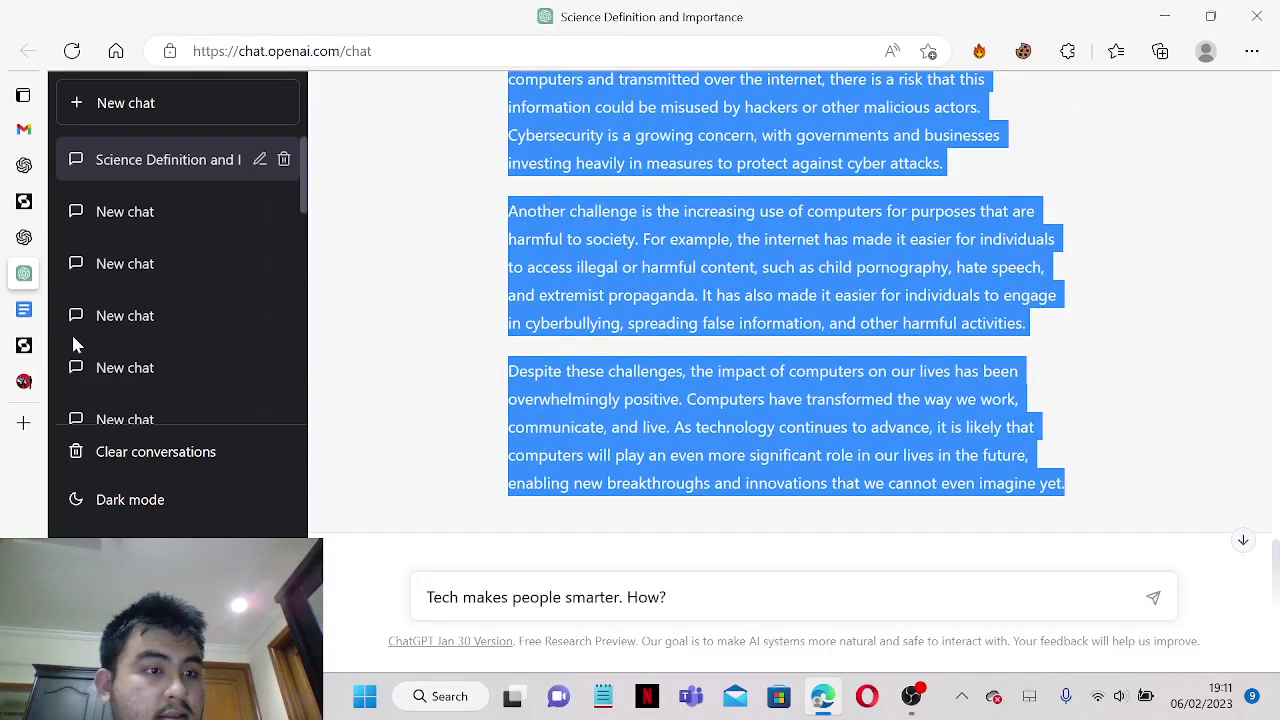
# - Replace the science text in the Google Docs document with the copied answer about computers
pyautogui.click(24, 309)
pyautogui.doubleClick(258, 90)
pyautogui.hotkey('ctrl', 'a')
pyautogui.press('BackSpace')
pyautogui.press('Return')
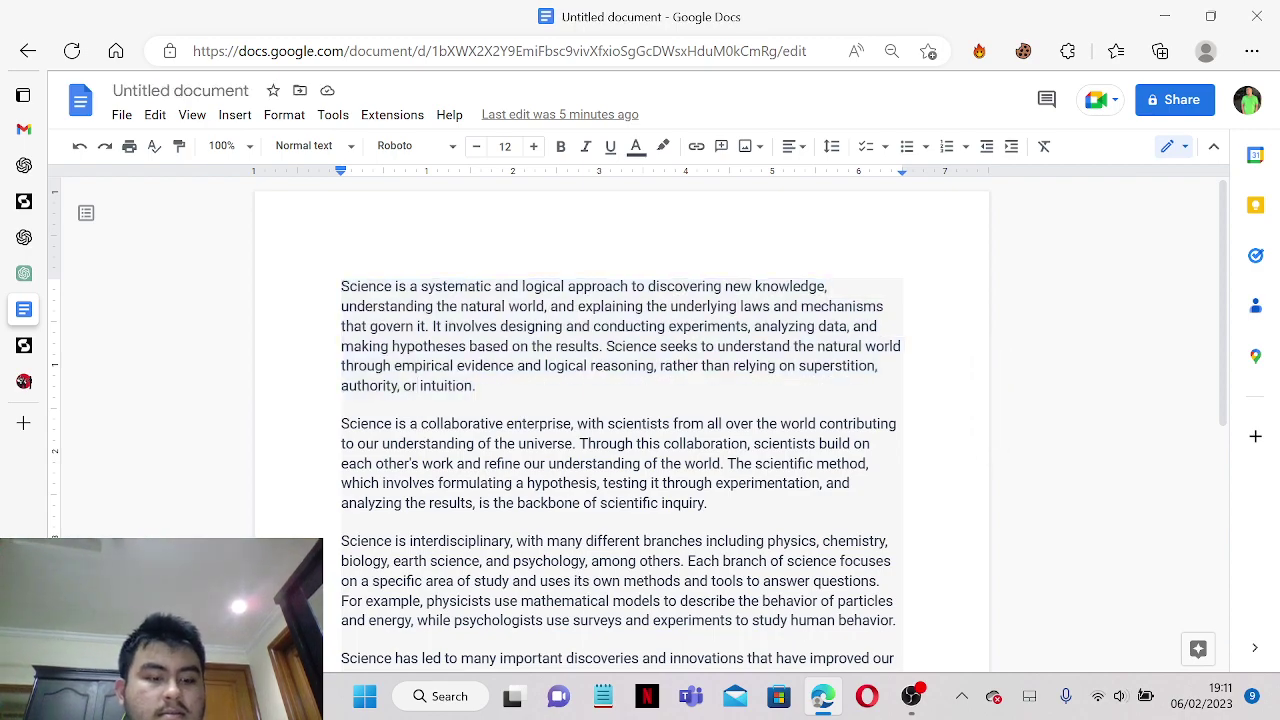
pyautogui.hotkey('ctrl', 'a')
pyautogui.hotkey('ctrl', 'v')
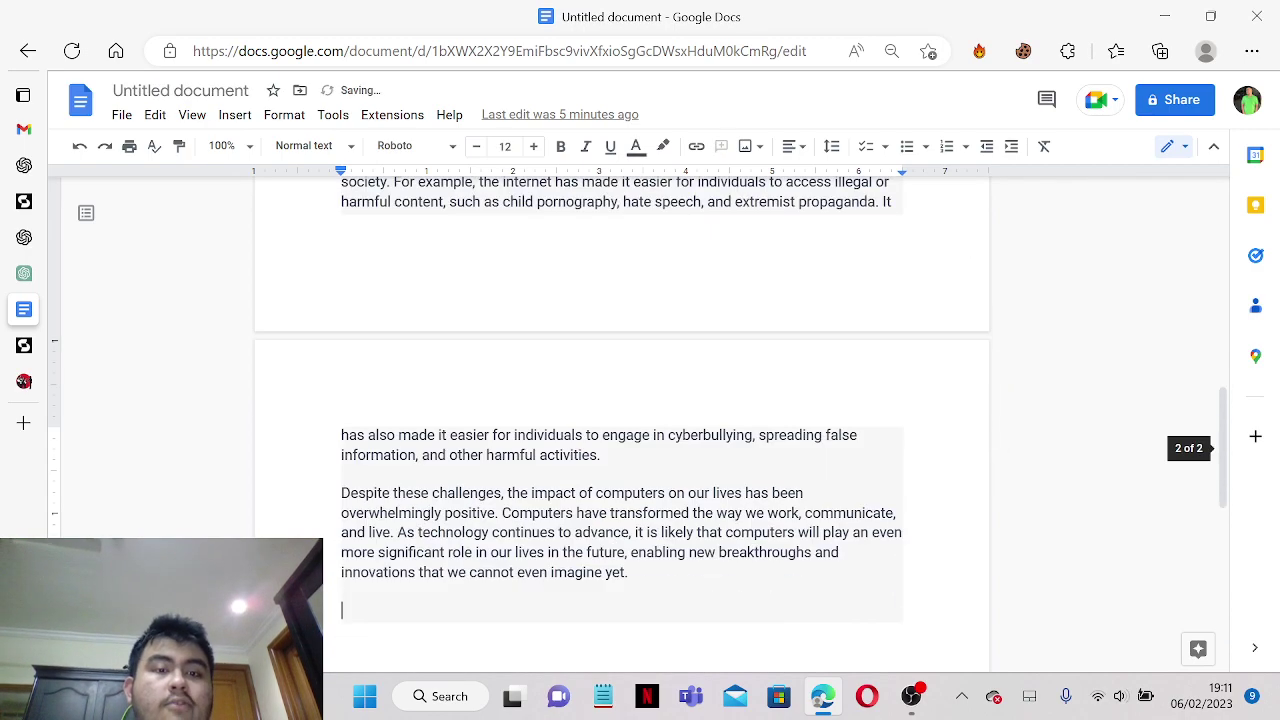
pyautogui.scroll(15, 620, 430)
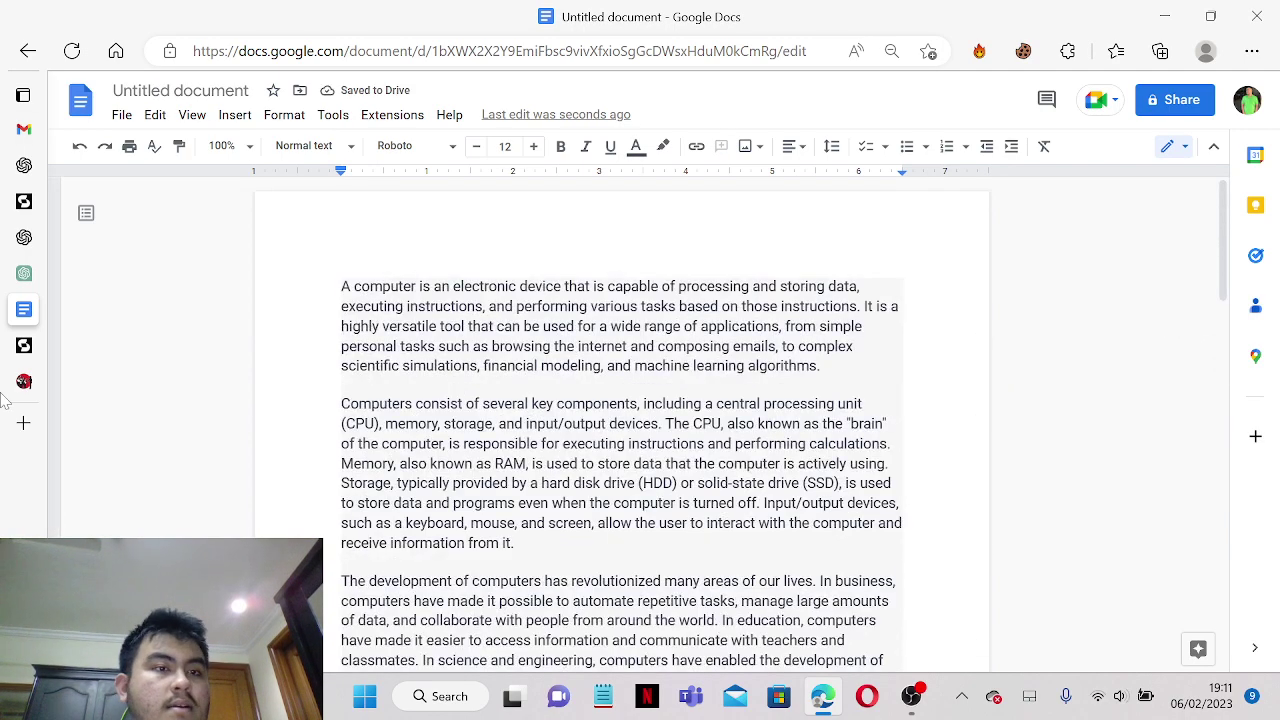
# - Copy the question "what is computer in 1000 words" from ChatGPT and use it as the Google Docs document's title
pyautogui.click(26, 273)
pyautogui.scroll(15, 641, 383)
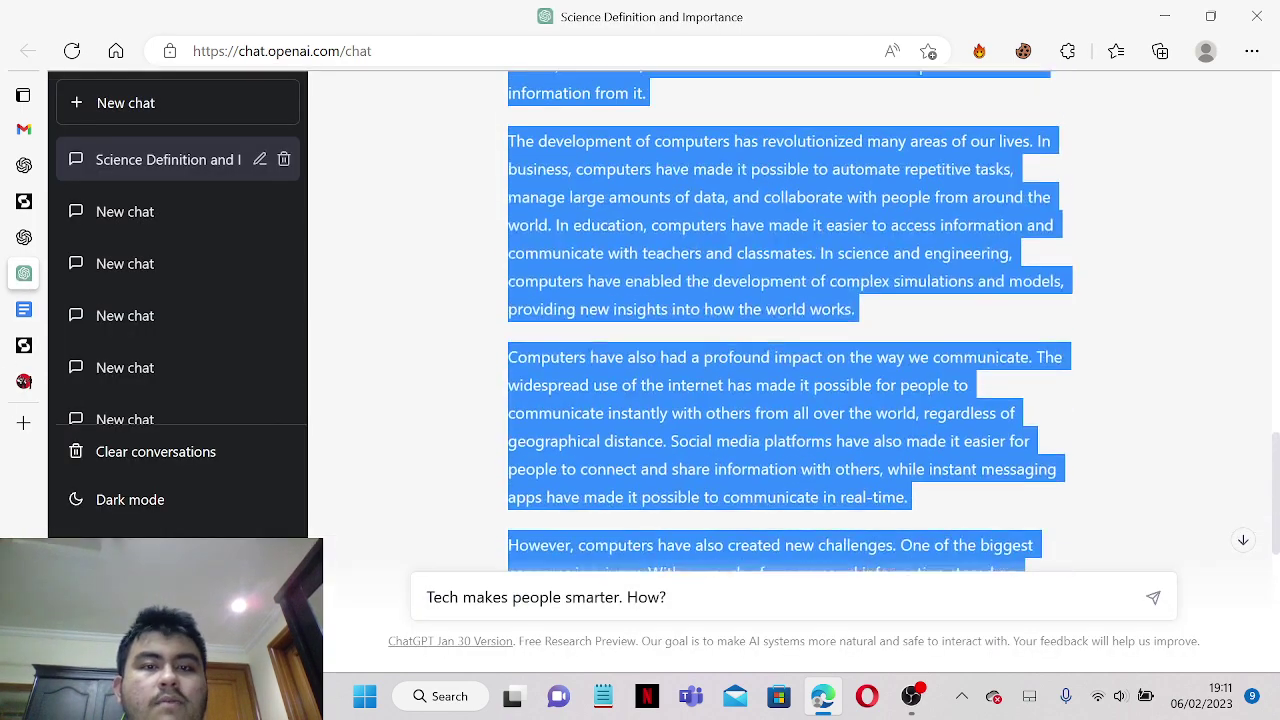
pyautogui.tripleClick(610, 399)
pyautogui.hotkey('ctrl', 'c')
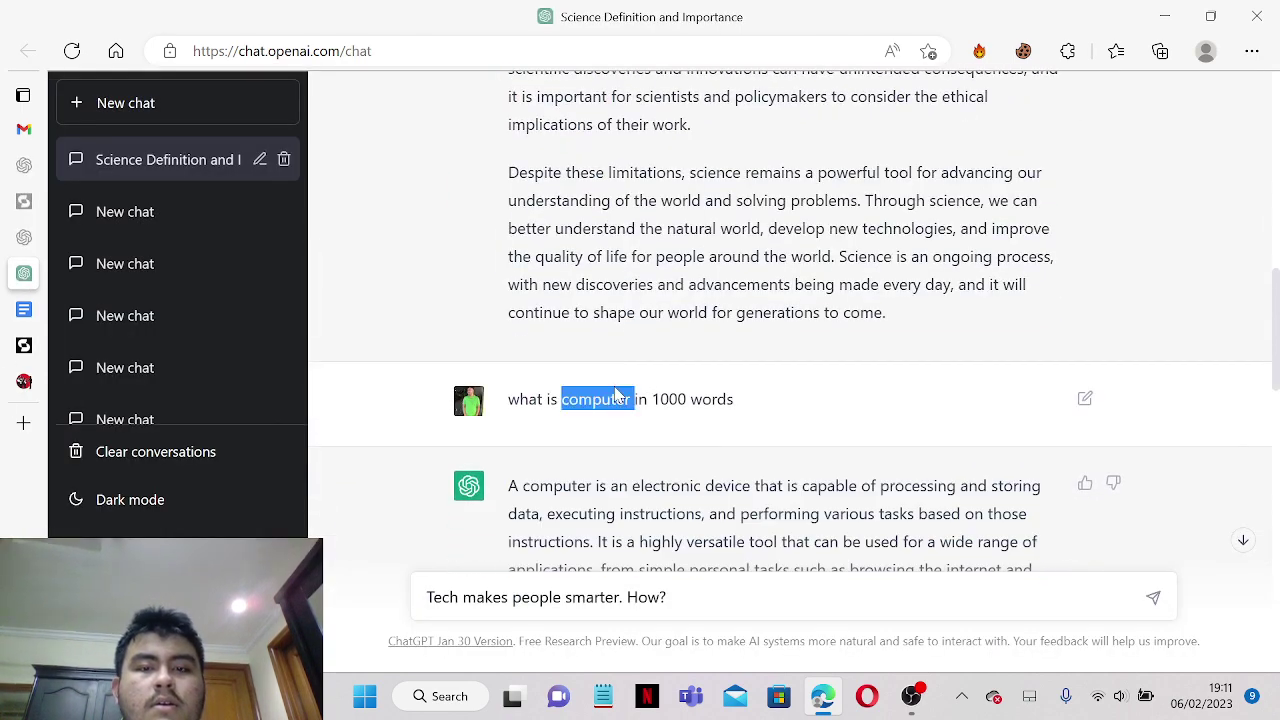
pyautogui.click(24, 310)
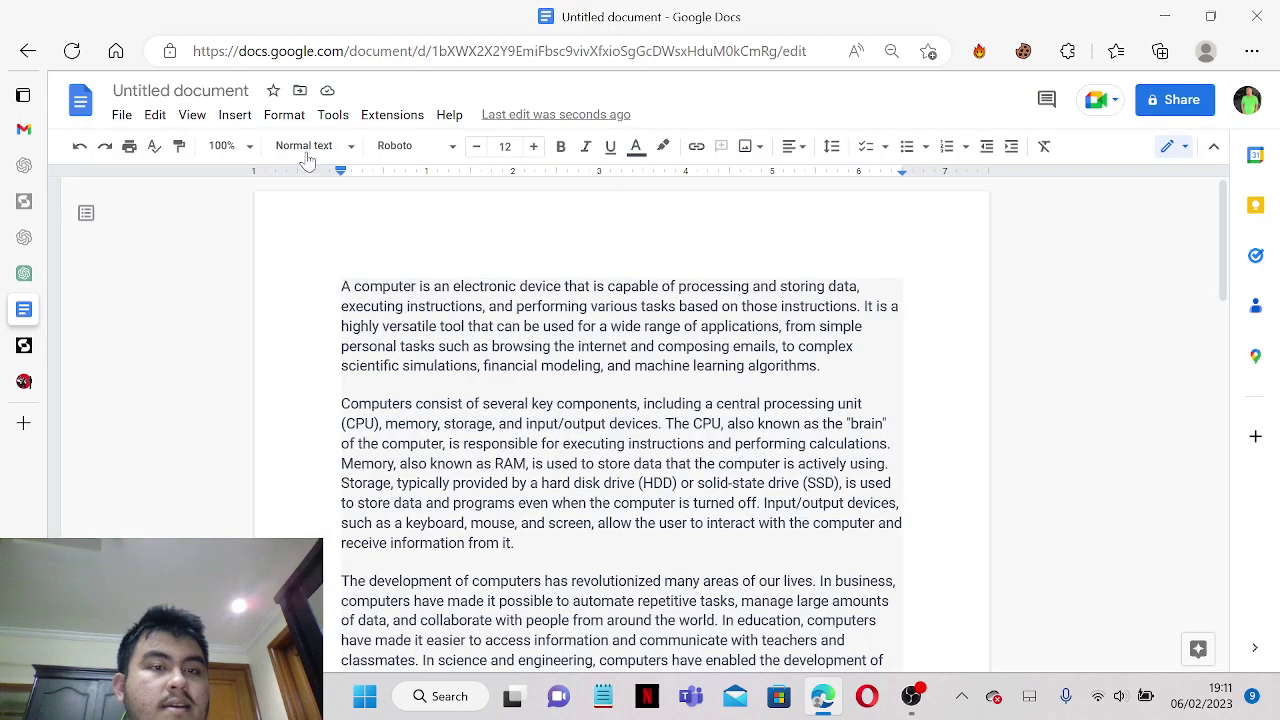
pyautogui.click(170, 90)
pyautogui.hotkey('ctrl', 'v')
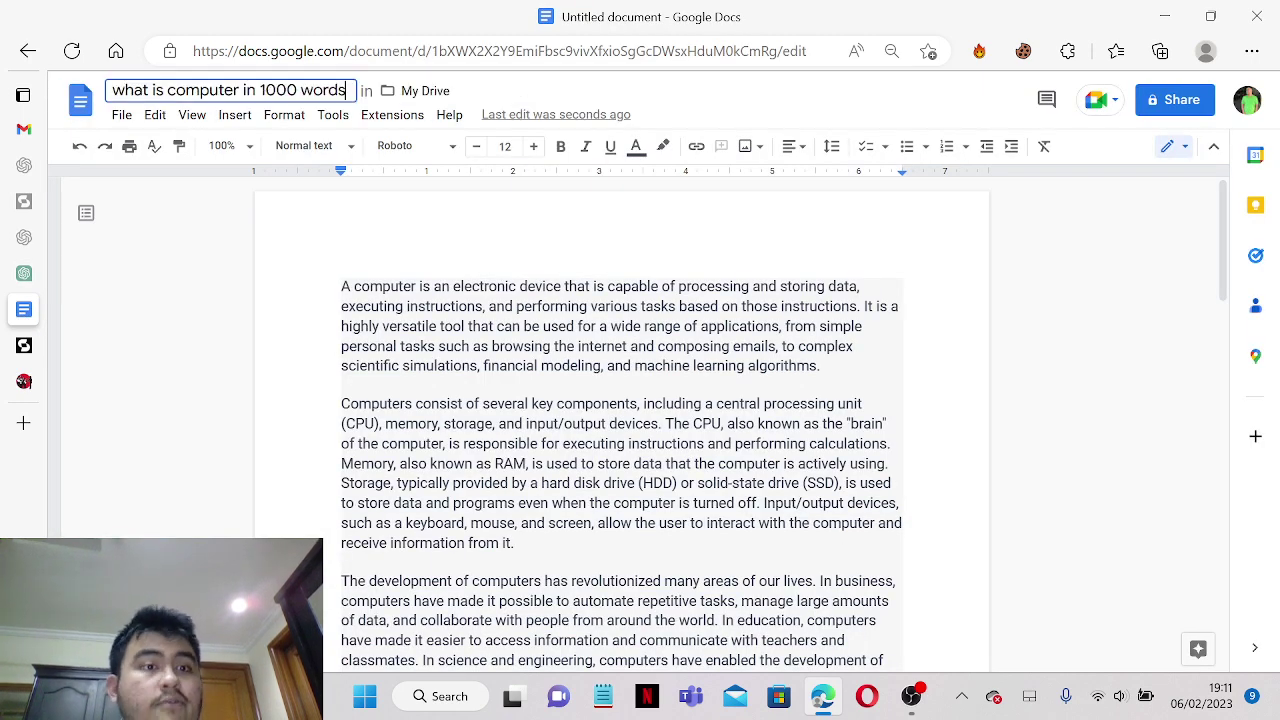
pyautogui.press('Return')
# - Download the computer document as a PDF
pyautogui.click(121, 115)
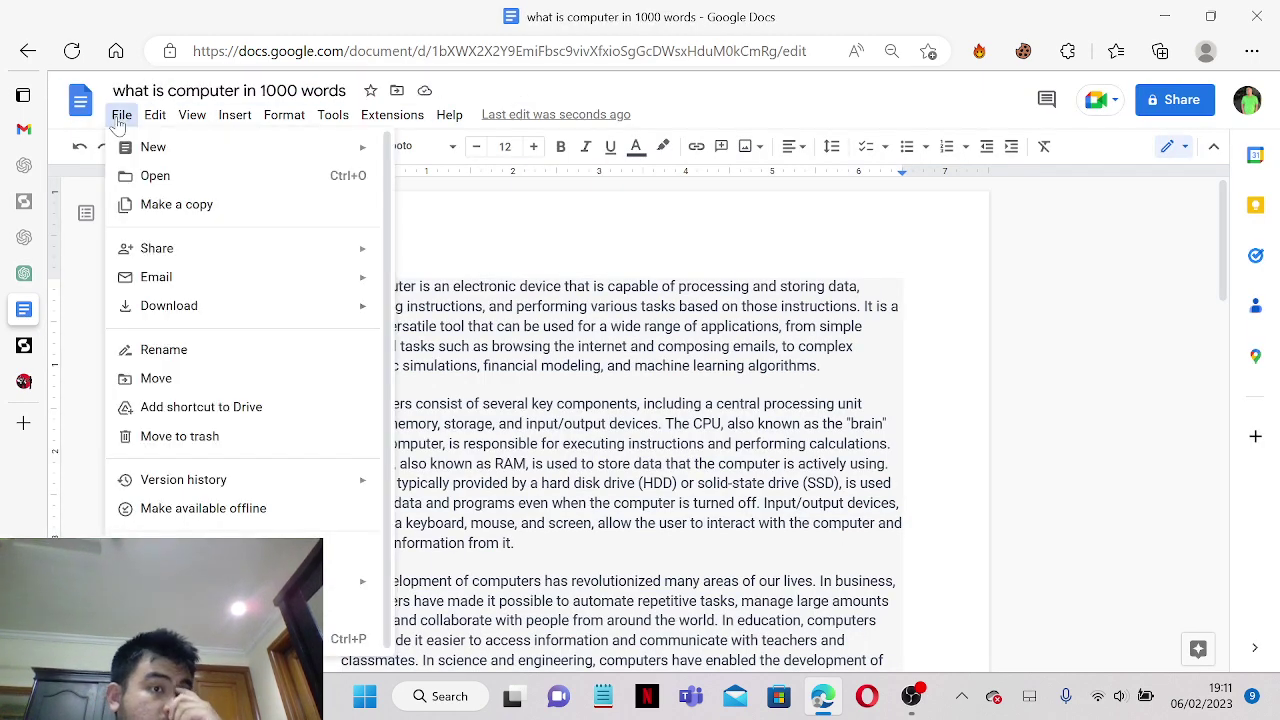
pyautogui.moveTo(222, 312)
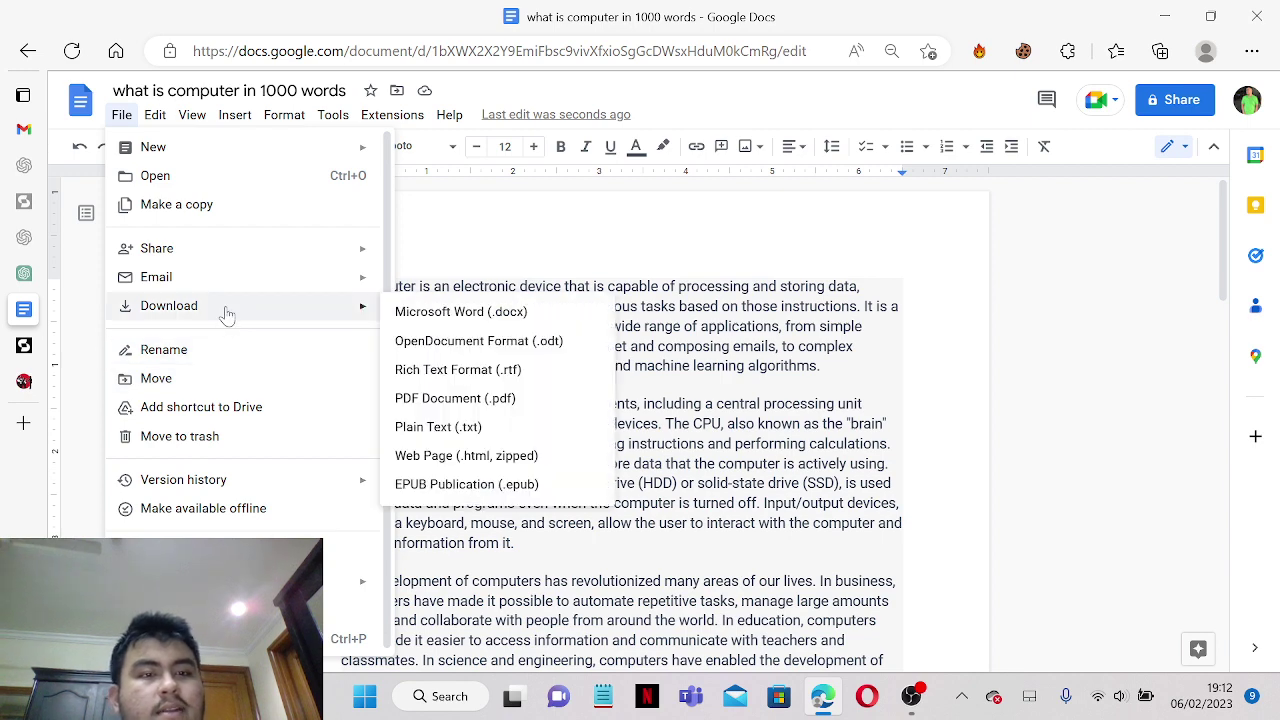
pyautogui.click(500, 399)
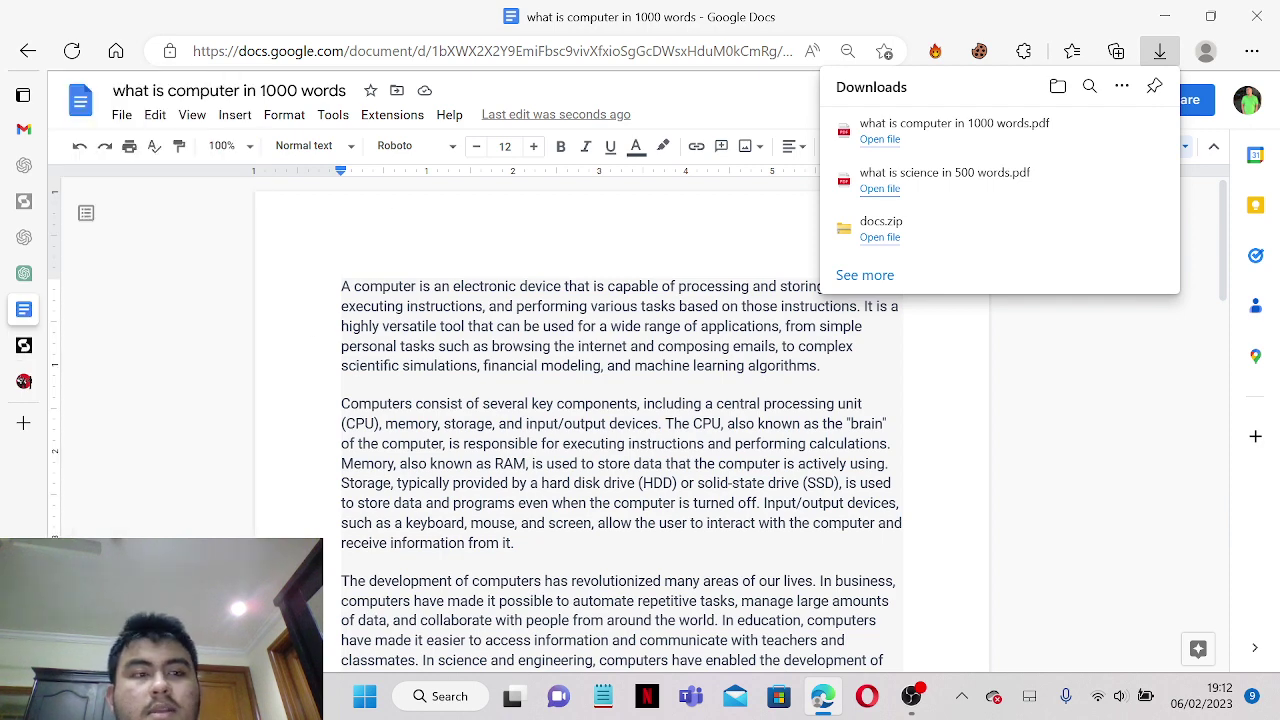
# - Upload "what is computer in 1000 words" from the Downloads folder to the Studocu upload page
pyautogui.click(24, 345)
pyautogui.scroll(-3, 486, 406)
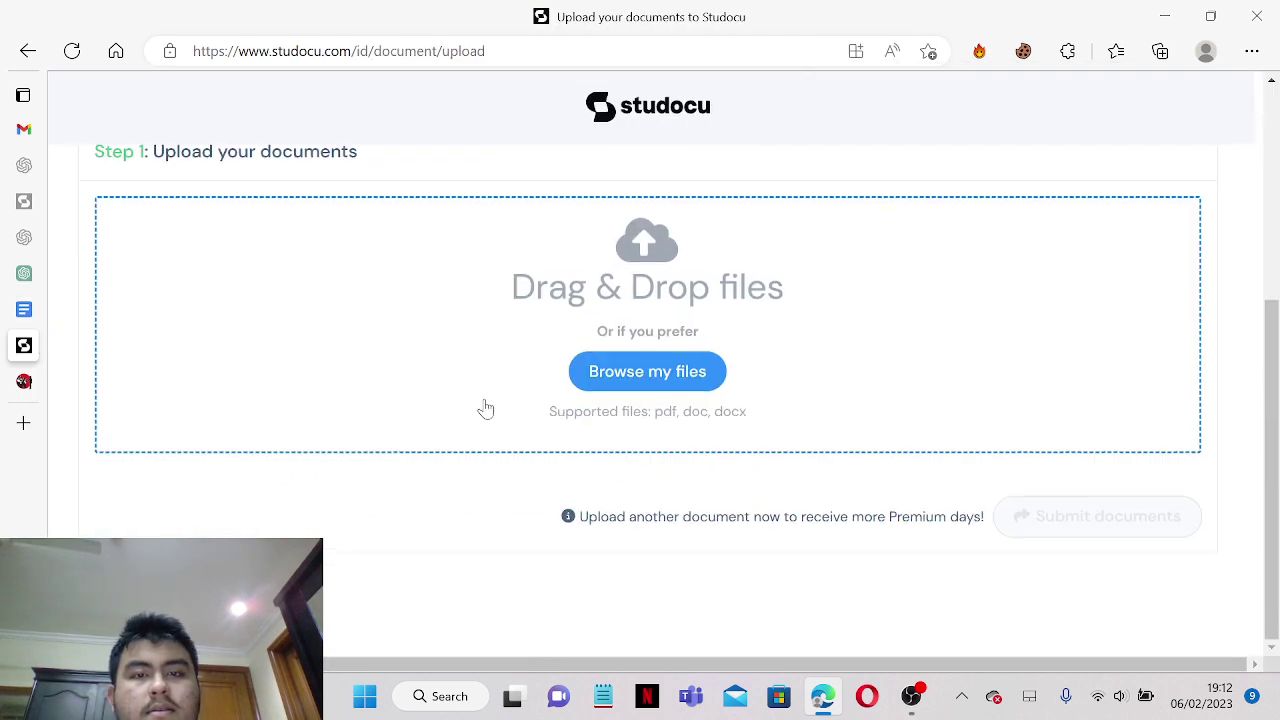
pyautogui.click(679, 385)
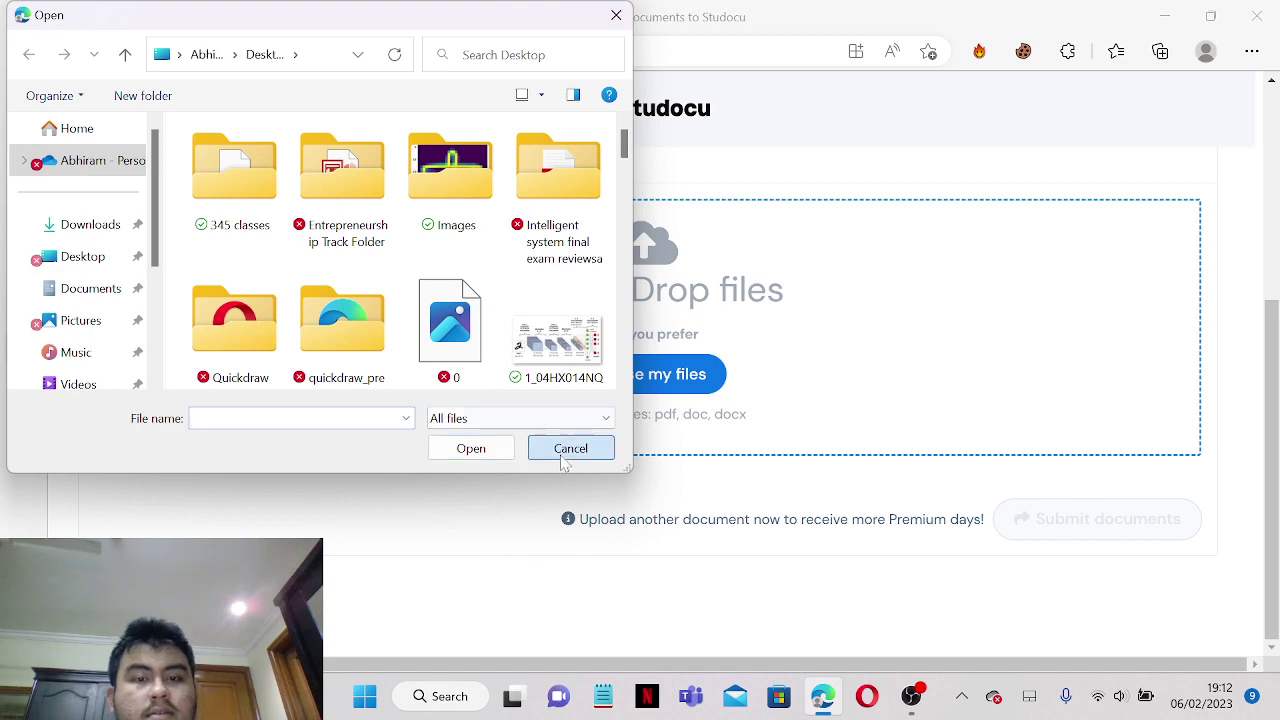
pyautogui.click(568, 450)
pyautogui.click(679, 396)
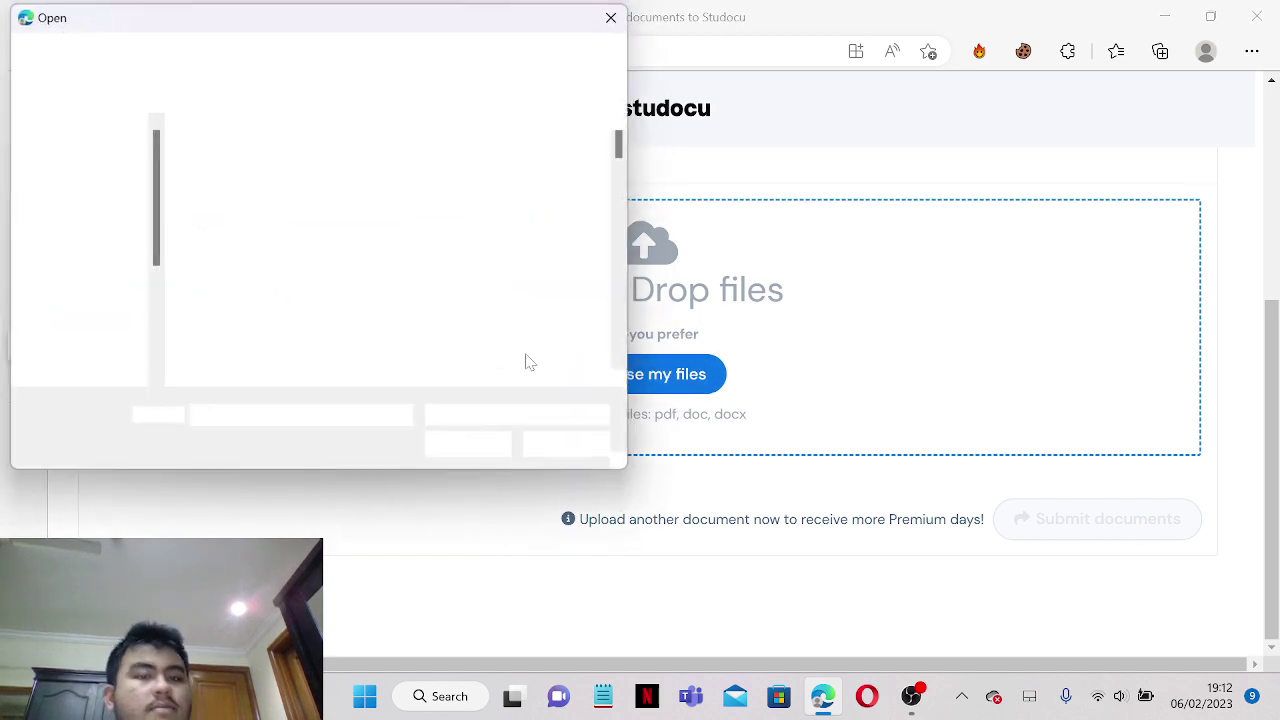
pyautogui.click(78, 228)
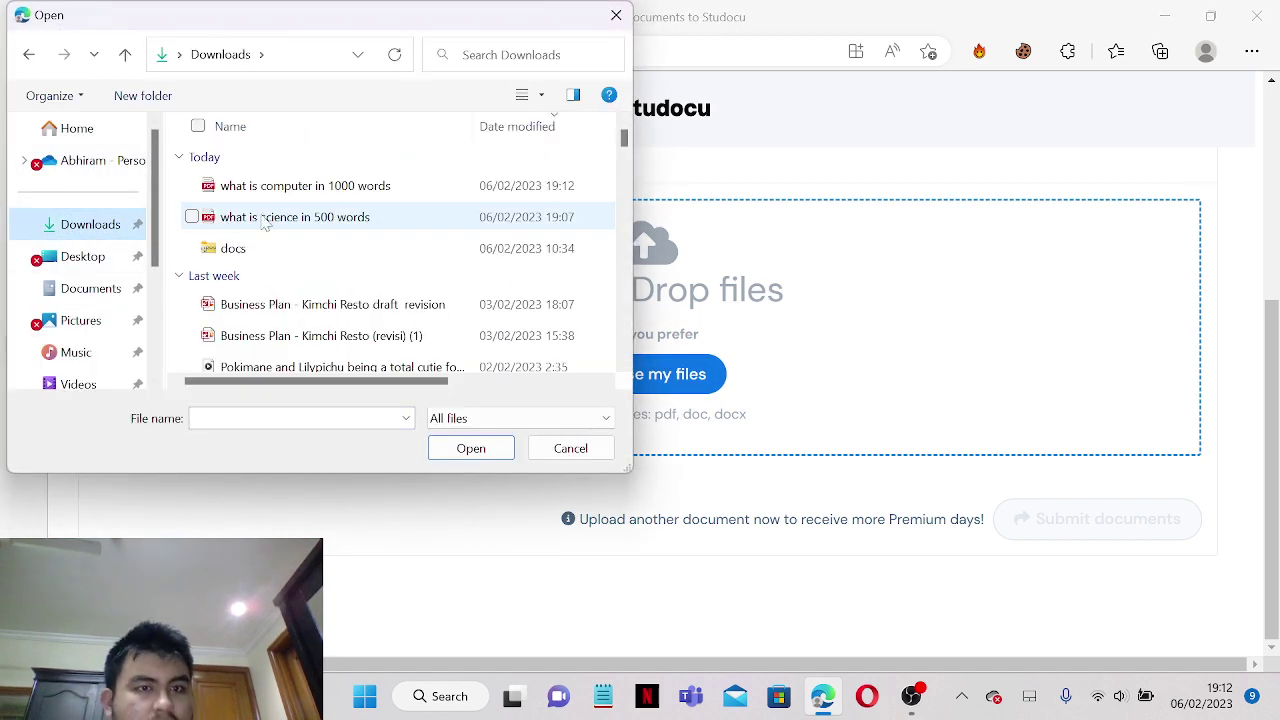
pyautogui.click(285, 186)
pyautogui.click(447, 449)
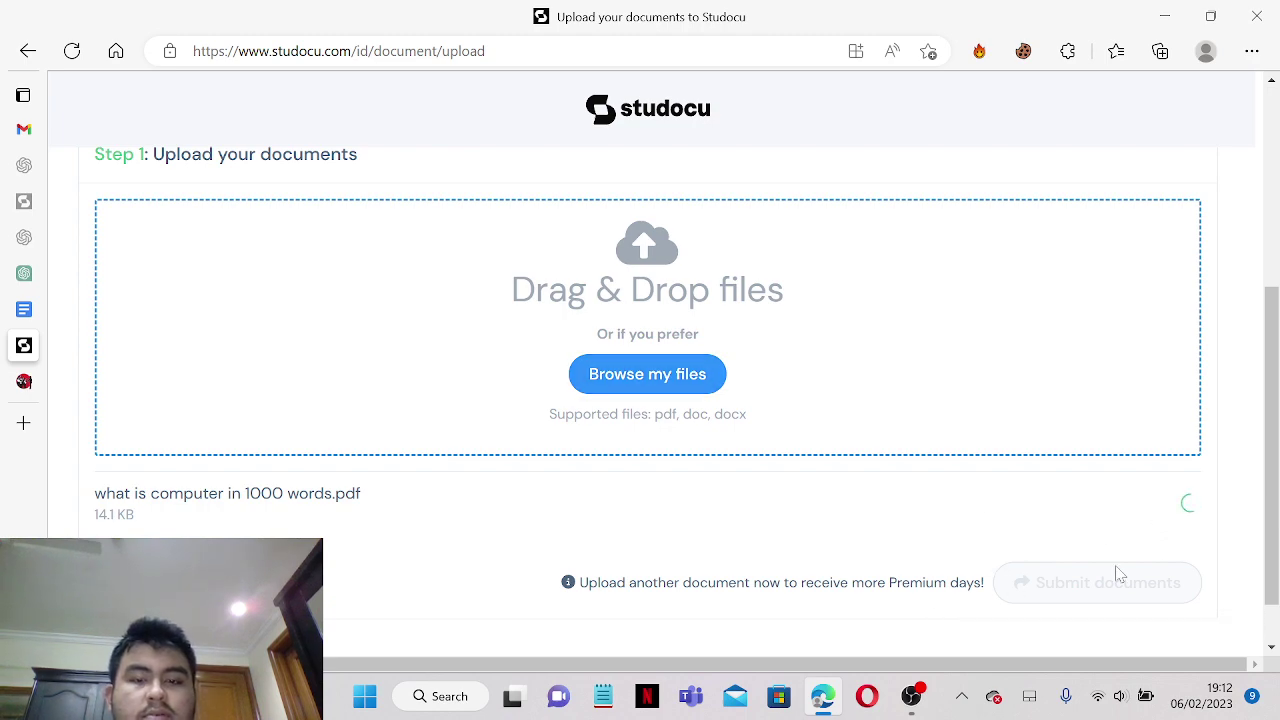
# - Return to the selected debate topic, and ask ChatGPT "Tech makes people smarter. How?"
pyautogui.click(24, 382)
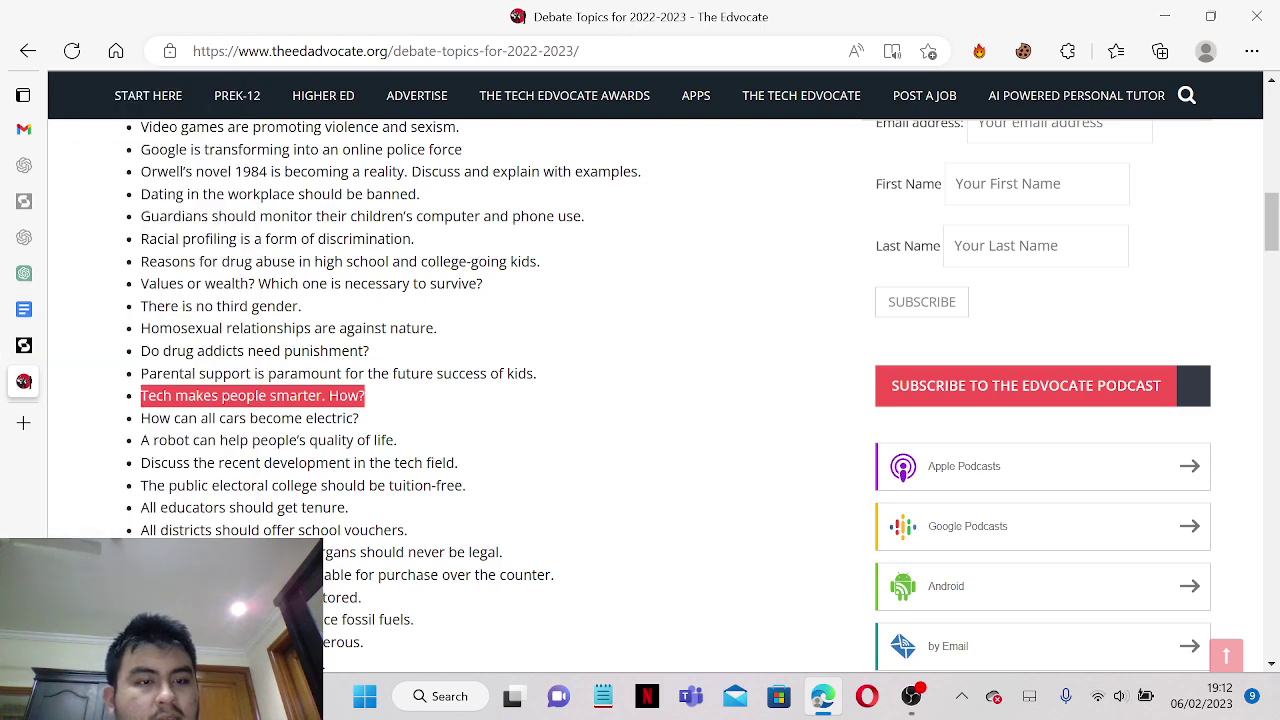
pyautogui.rightClick(298, 396)
pyautogui.click(348, 247)
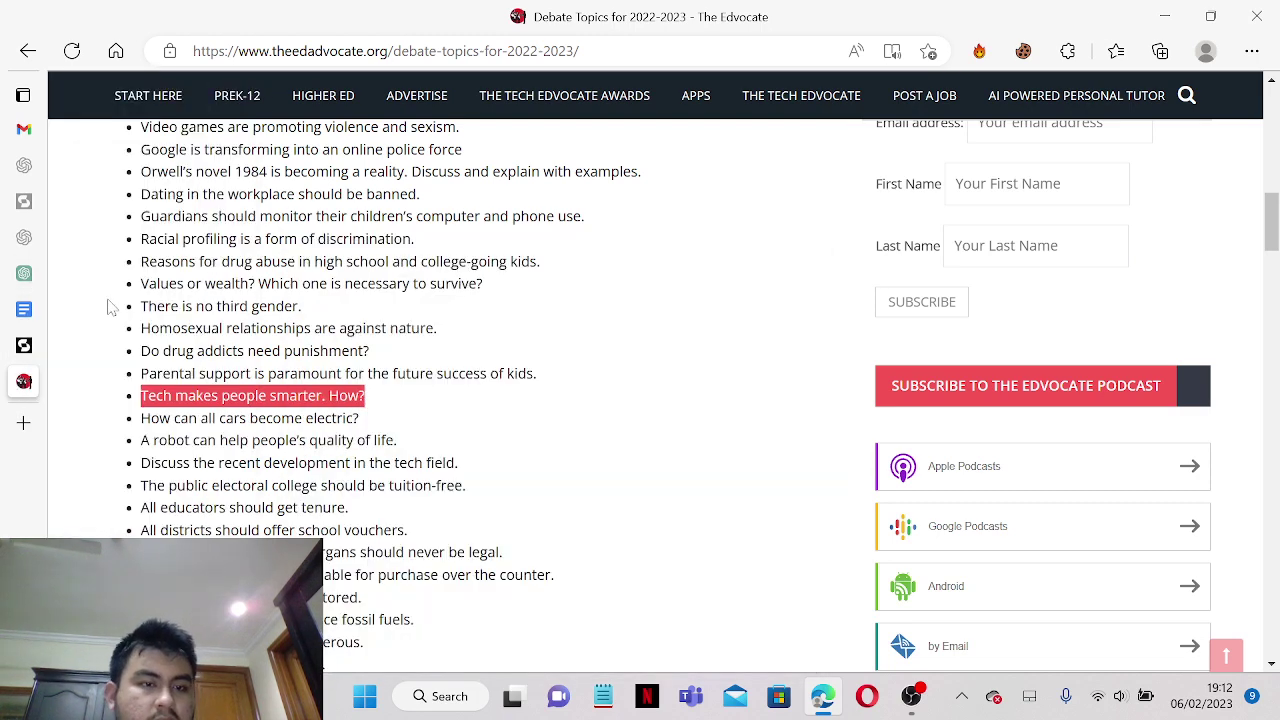
pyautogui.click(24, 273)
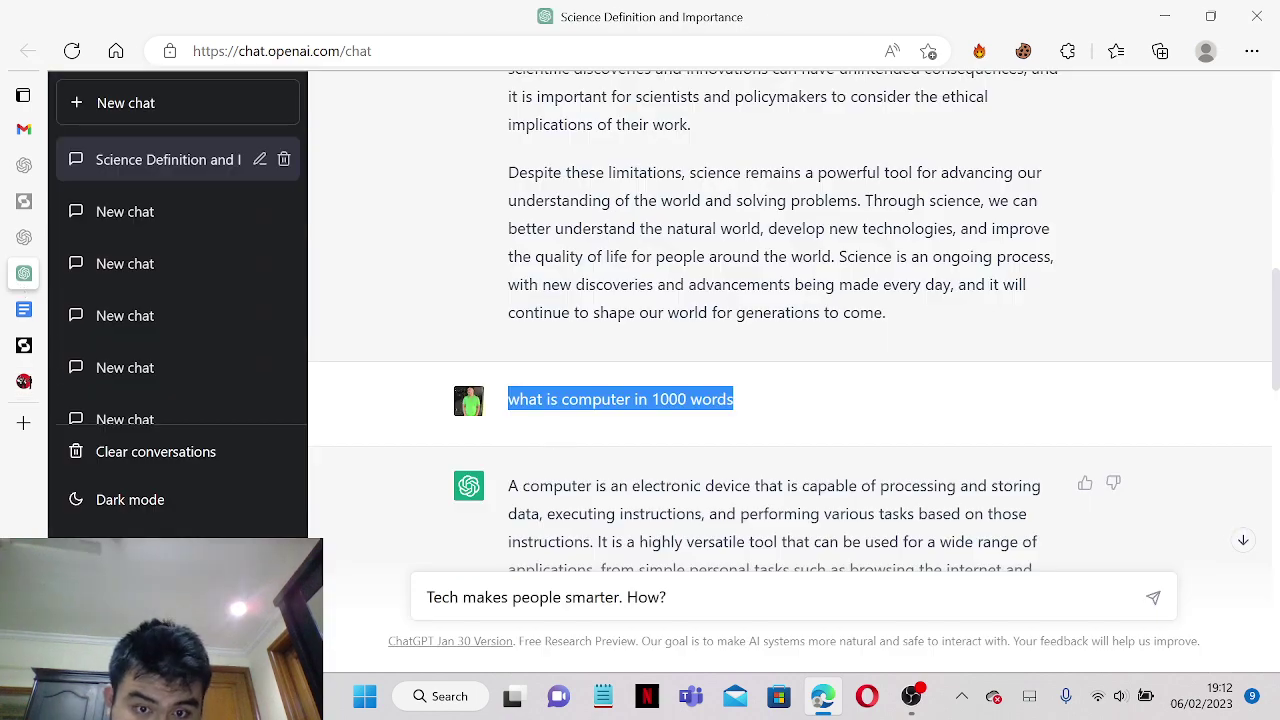
pyautogui.press('Return')
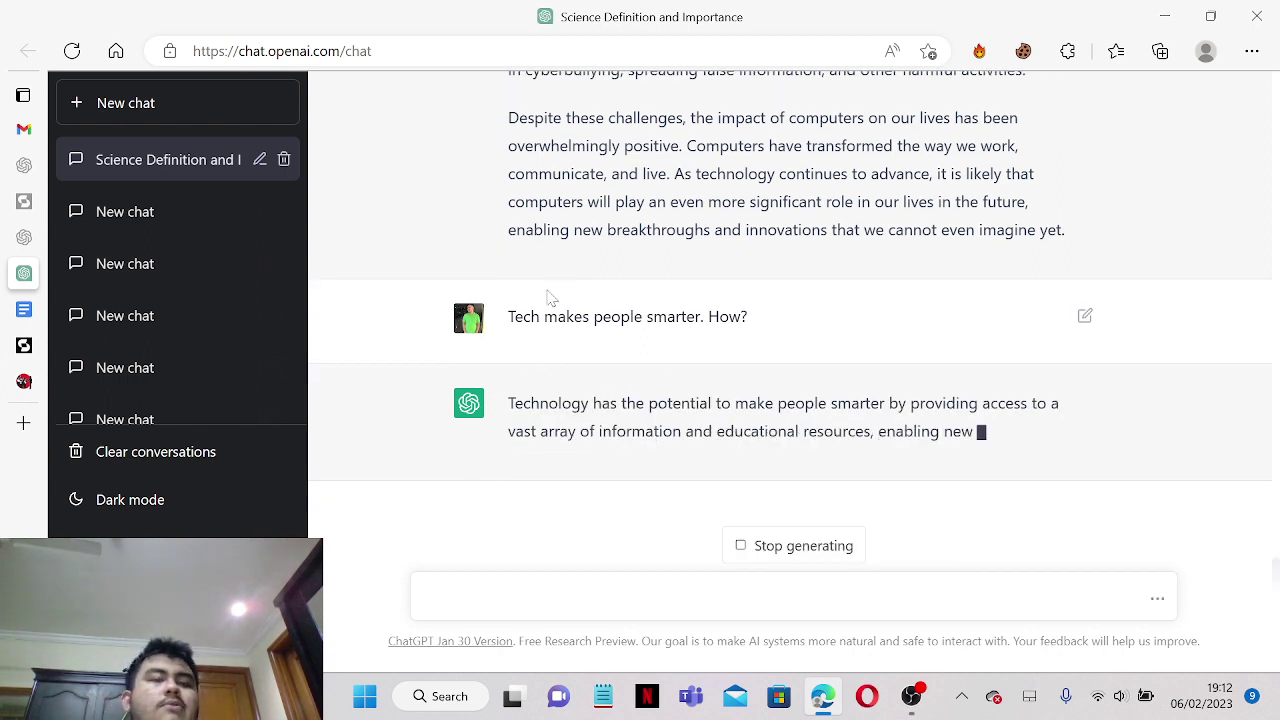
# - Look through The Edvocate's list of debate topics for further subjects to turn into documents
pyautogui.click(24, 386)
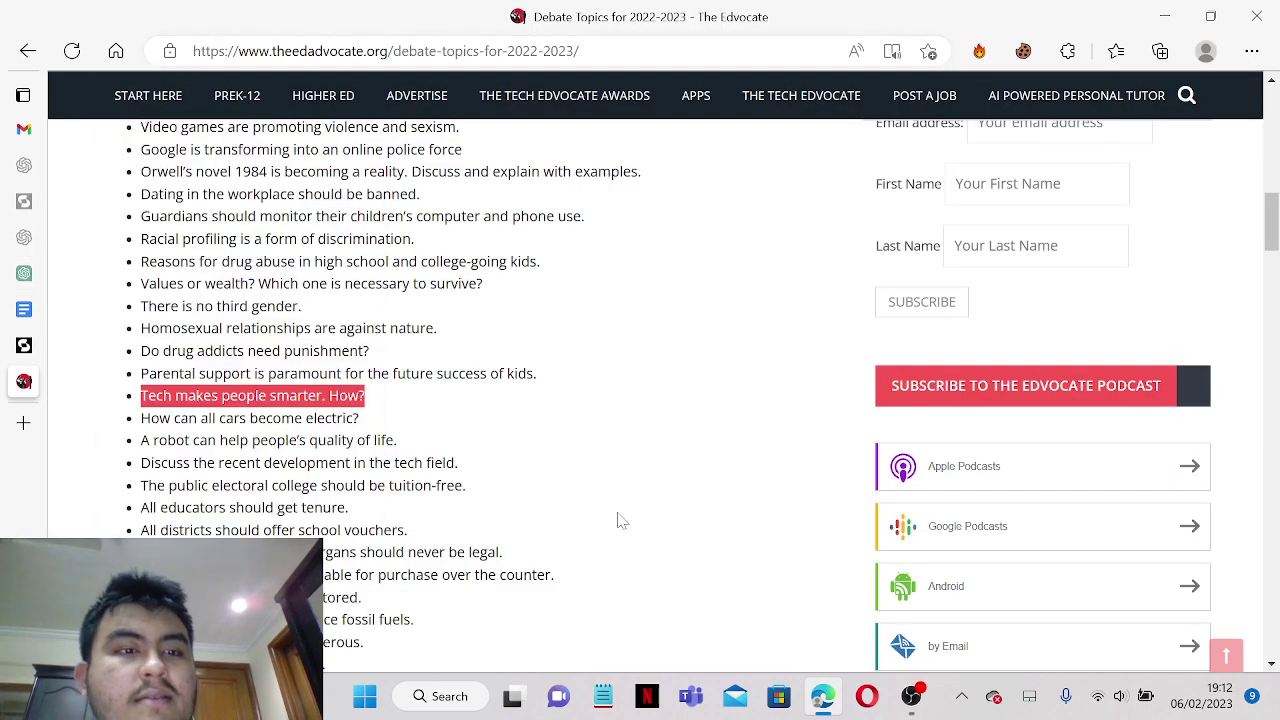
pyautogui.scroll(-10, 575, 467)
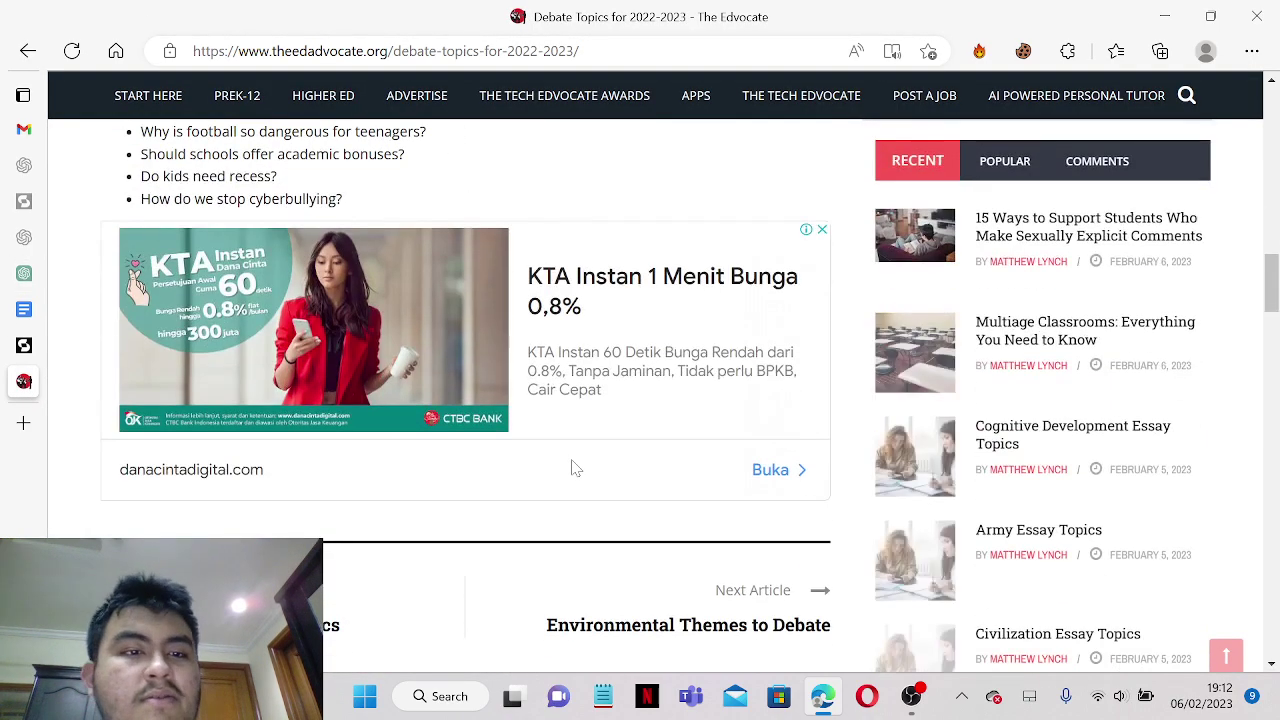
pyautogui.scroll(15, 575, 467)
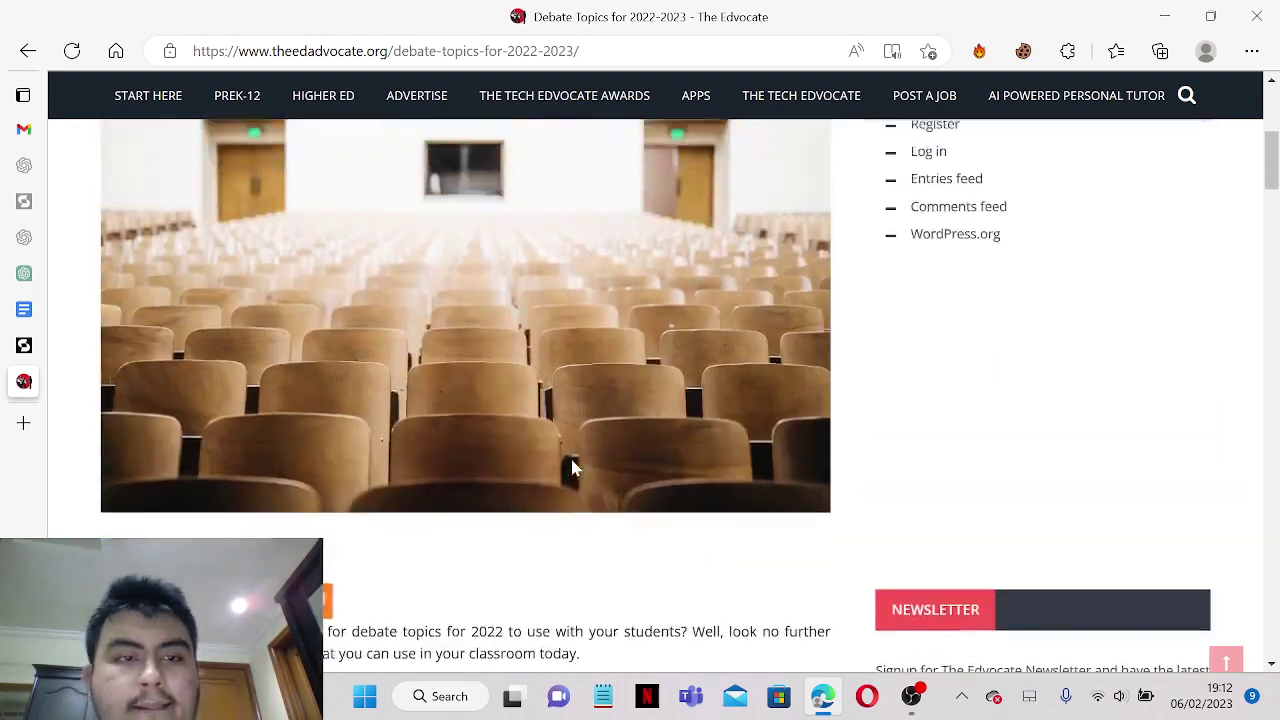
pyautogui.scroll(1, 575, 467)
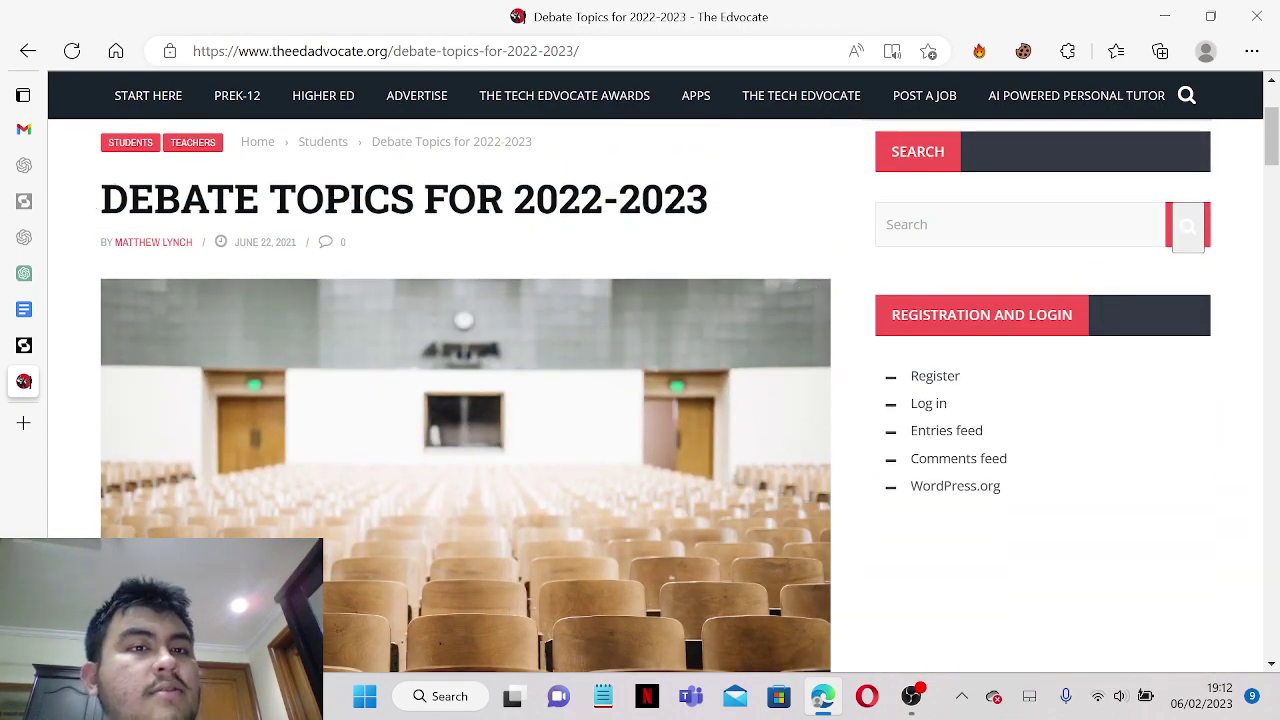
pyautogui.scroll(-8, 233, 265)
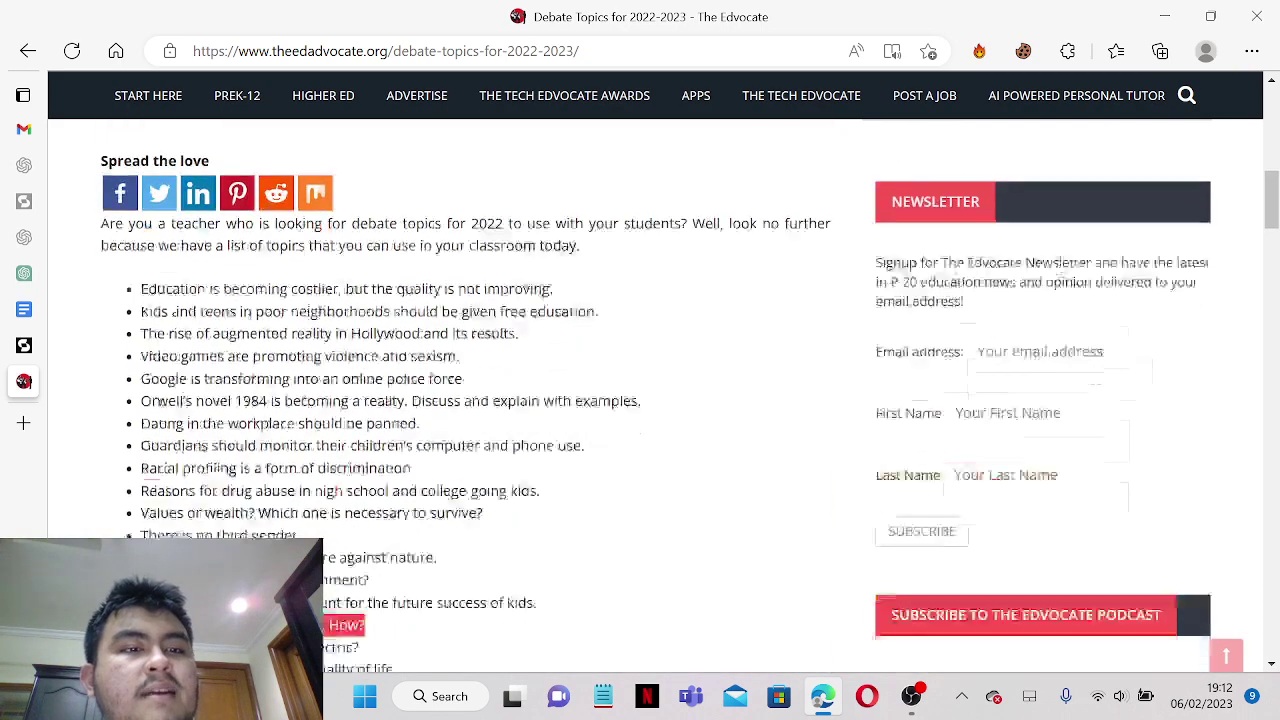
pyautogui.tripleClick(252, 468)
pyautogui.tripleClick(264, 267)
pyautogui.doubleClick(275, 336)
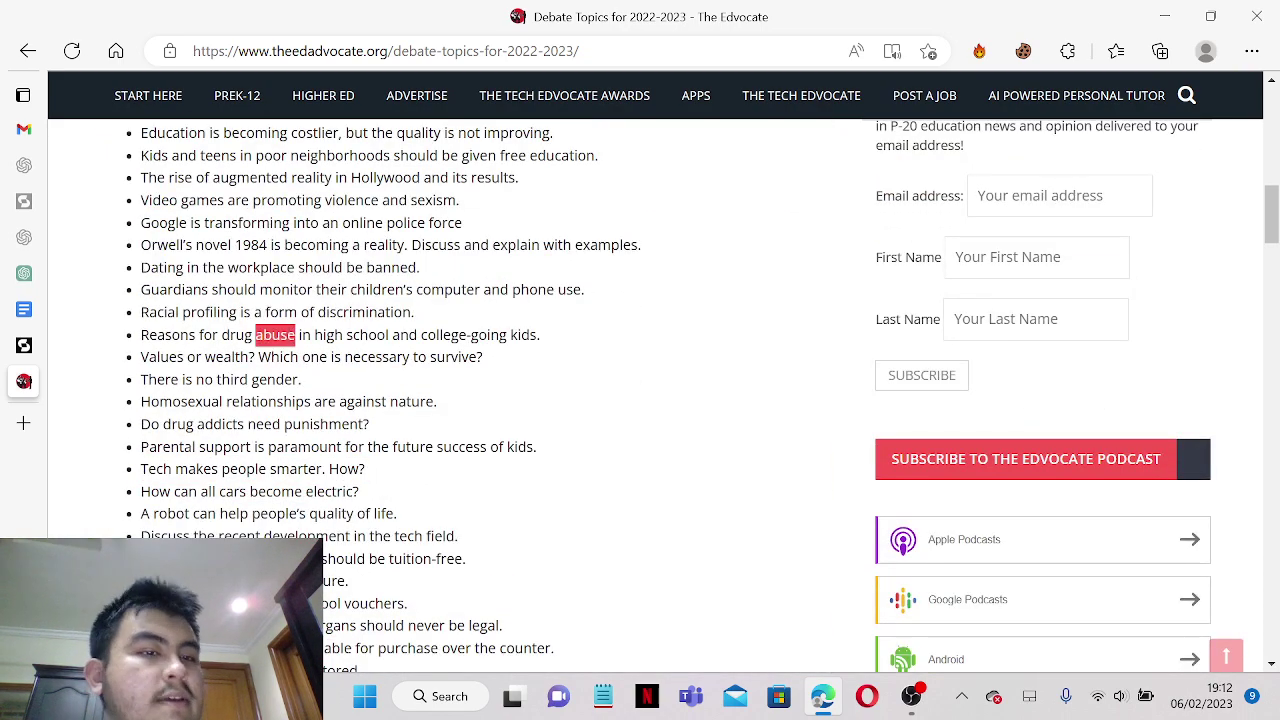
pyautogui.moveTo(275, 336); pyautogui.dragTo(300, 379)
pyautogui.click(300, 379)
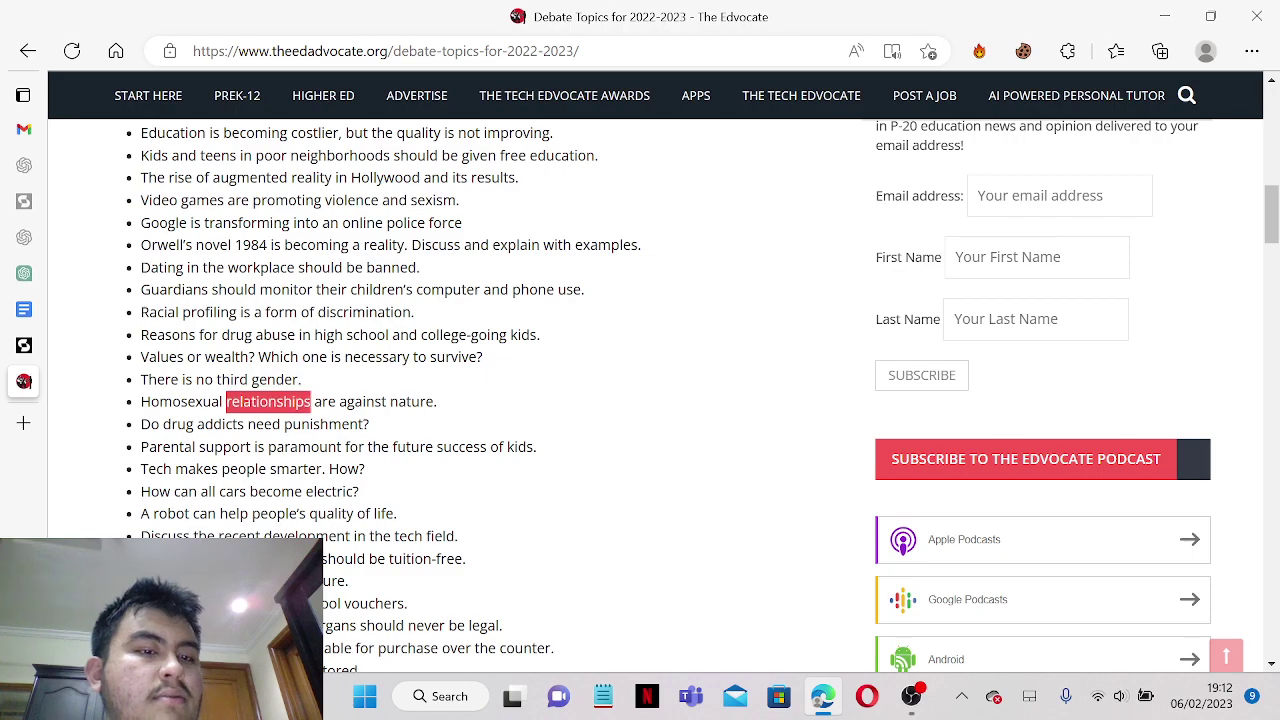
# - Examine individual debate topics on The Edvocate page, such as "Video games are promoting violence and sexism"
pyautogui.tripleClick(268, 401)
pyautogui.scroll(-4, 268, 401)
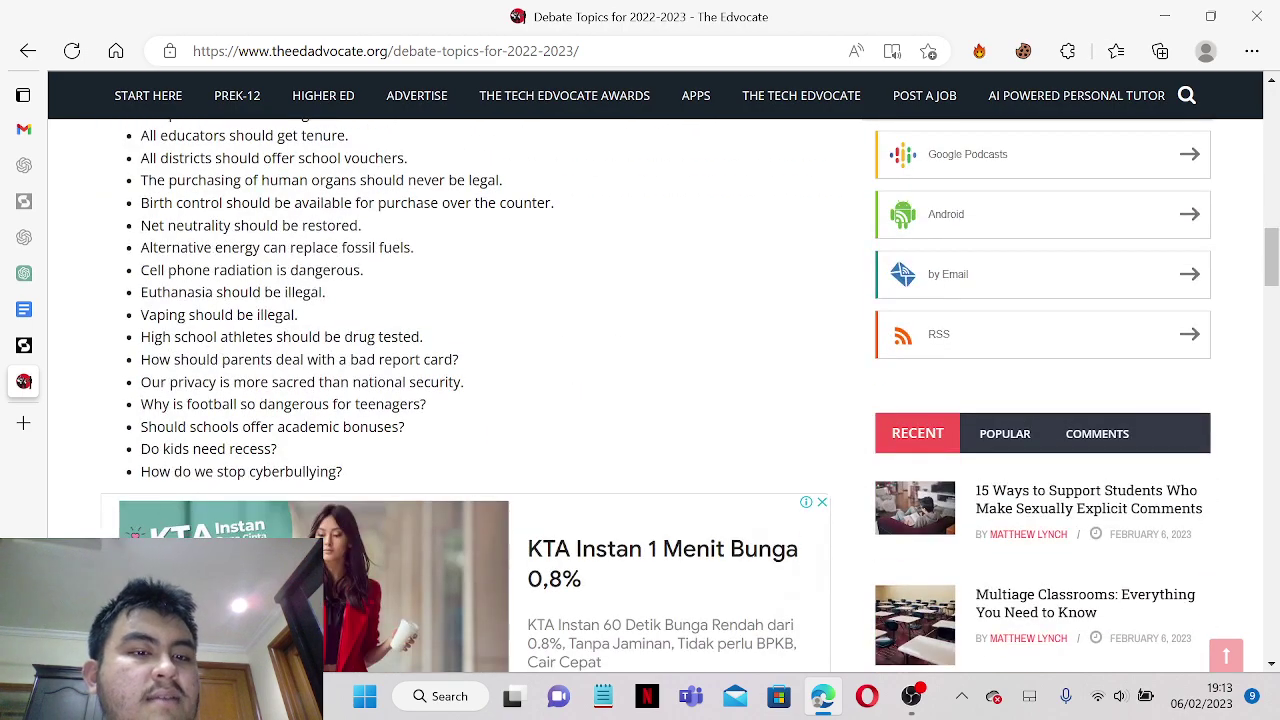
pyautogui.tripleClick(294, 382)
pyautogui.scroll(7, 294, 382)
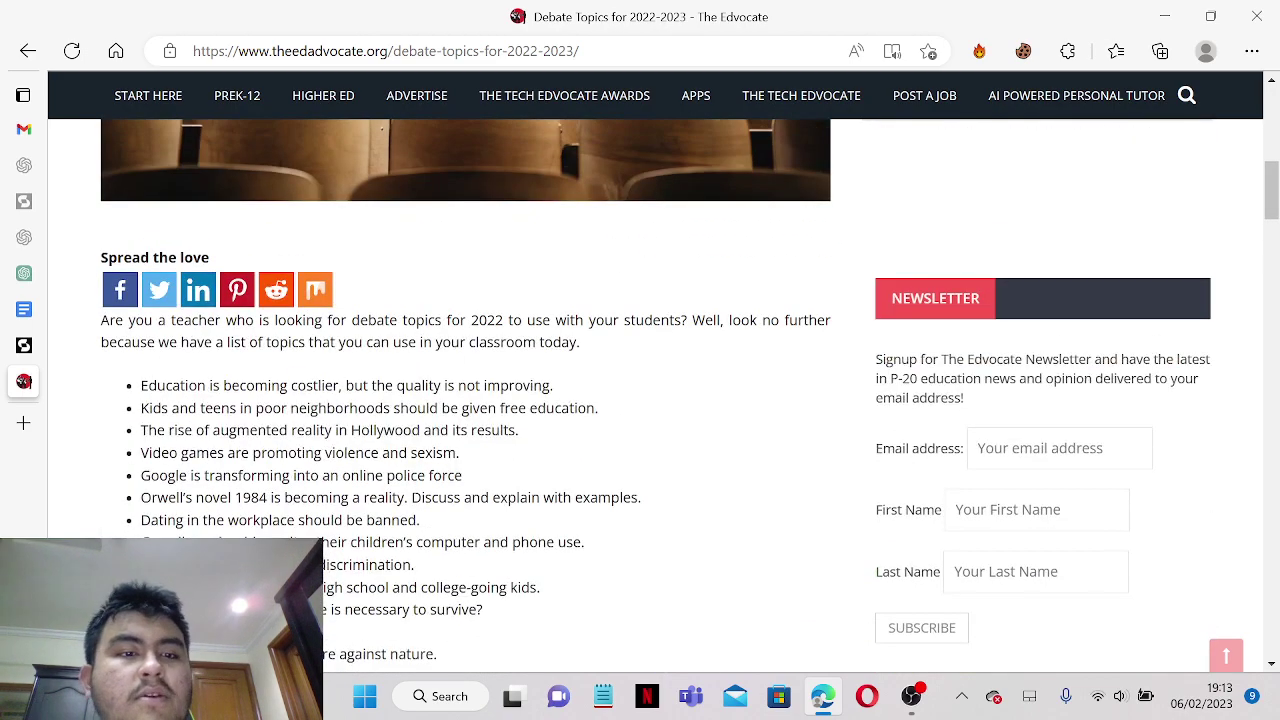
pyautogui.tripleClick(290, 385)
pyautogui.tripleClick(289, 453)
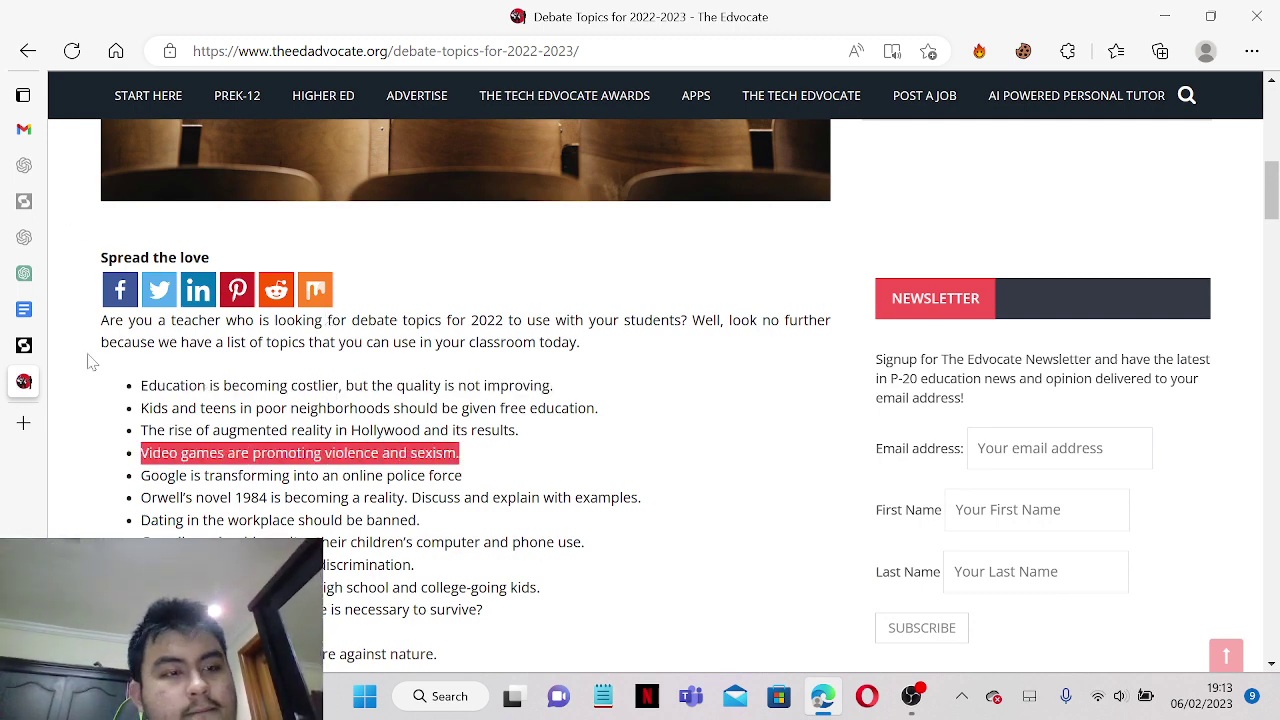
# - Return to the Studocu upload page and submit "what is computer in 1000 words.pdf" to continue to its upload details
pyautogui.click(24, 345)
pyautogui.scroll(-1, 530, 490)
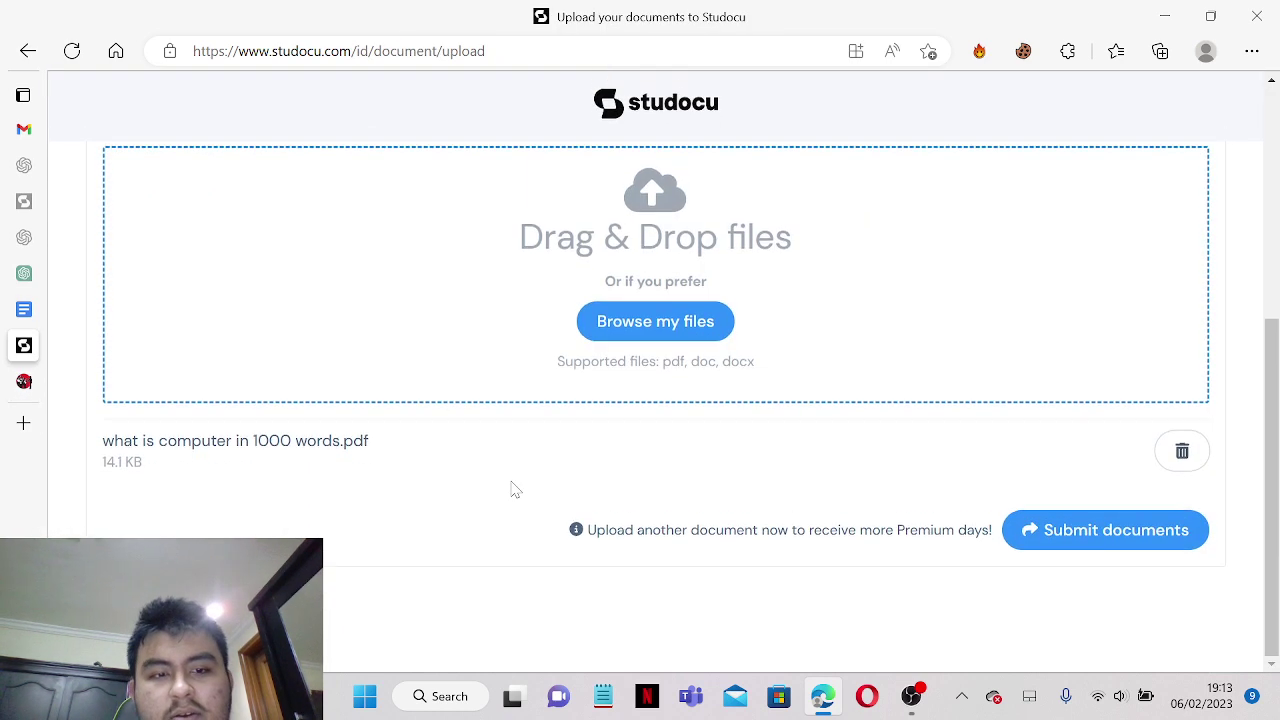
pyautogui.click(1116, 545)
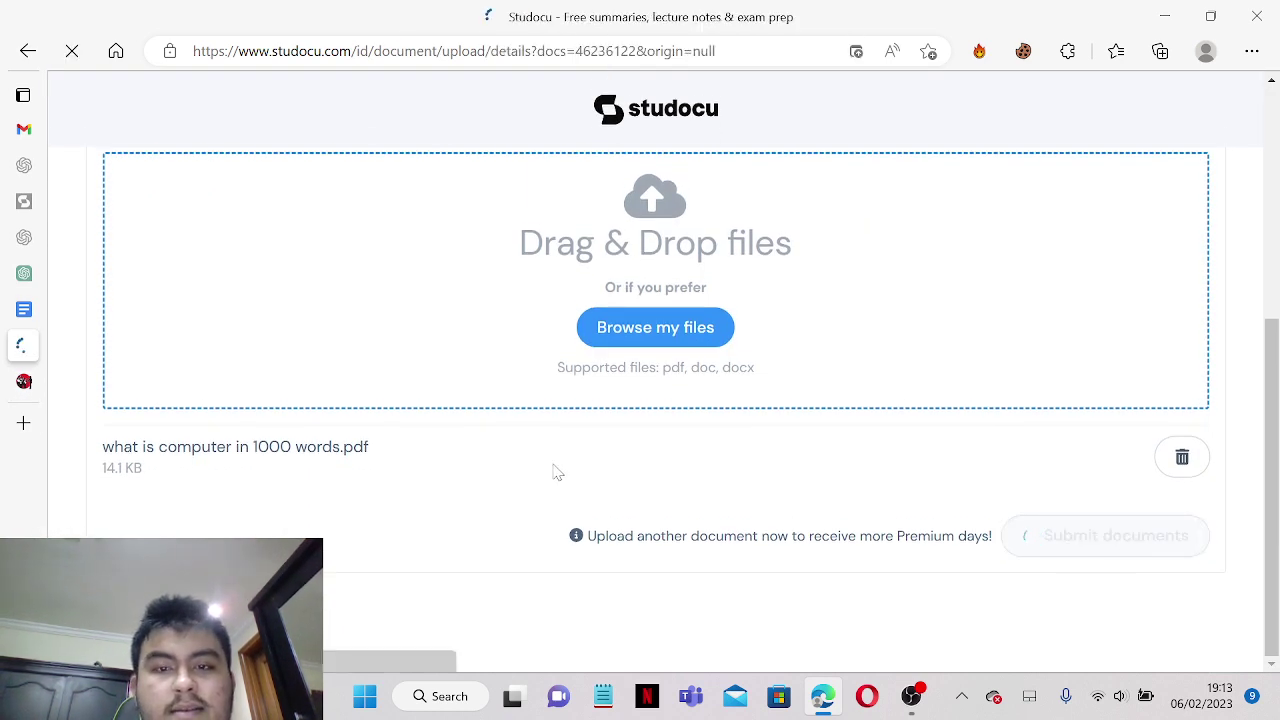
# - Assign the uploaded document to the existing course "computer science" (cs101)
pyautogui.scroll(-2, 557, 470)
pyautogui.click(485, 378)
pyautogui.write('co')
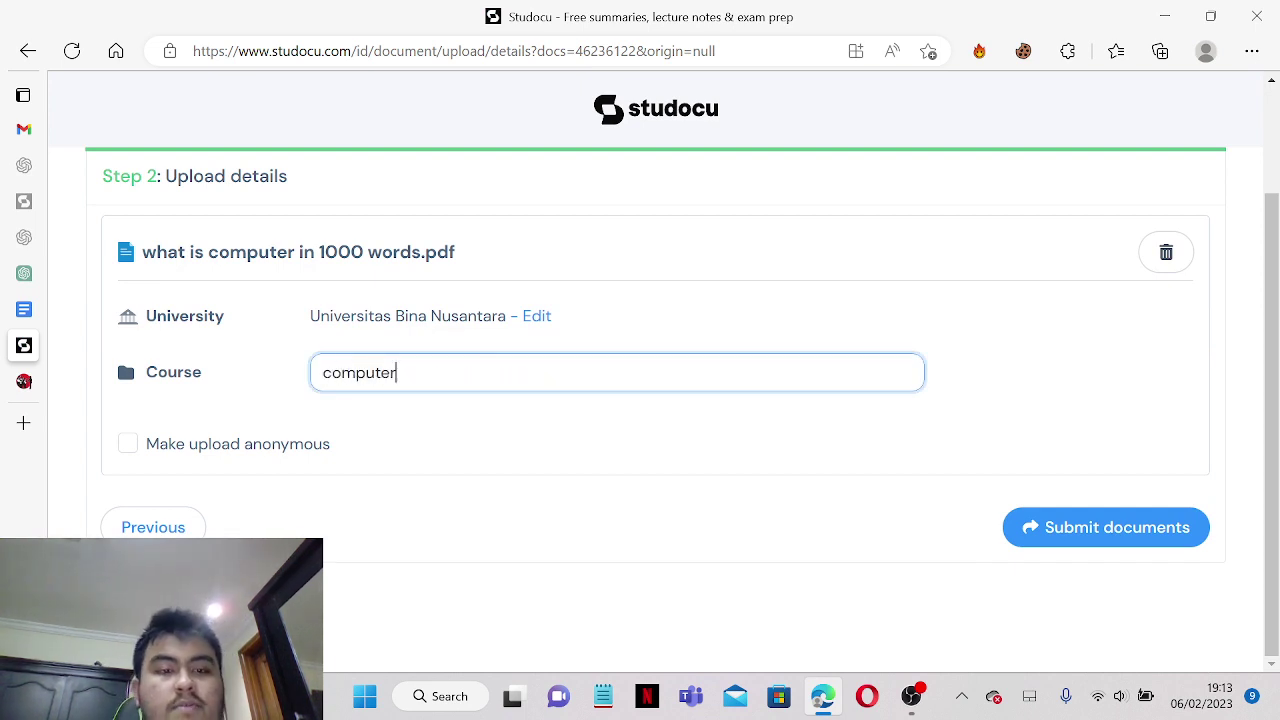
pyautogui.write('mputer')
pyautogui.press('BackSpace')
pyautogui.write('r science')
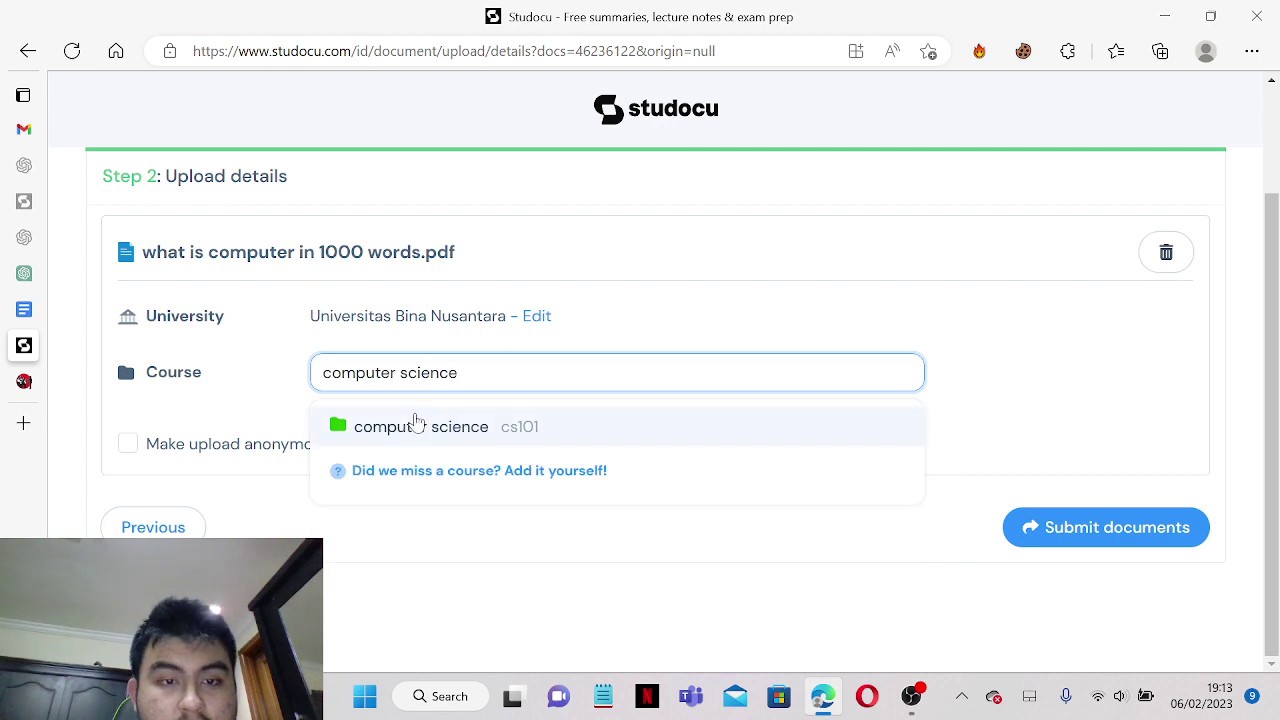
pyautogui.click(417, 427)
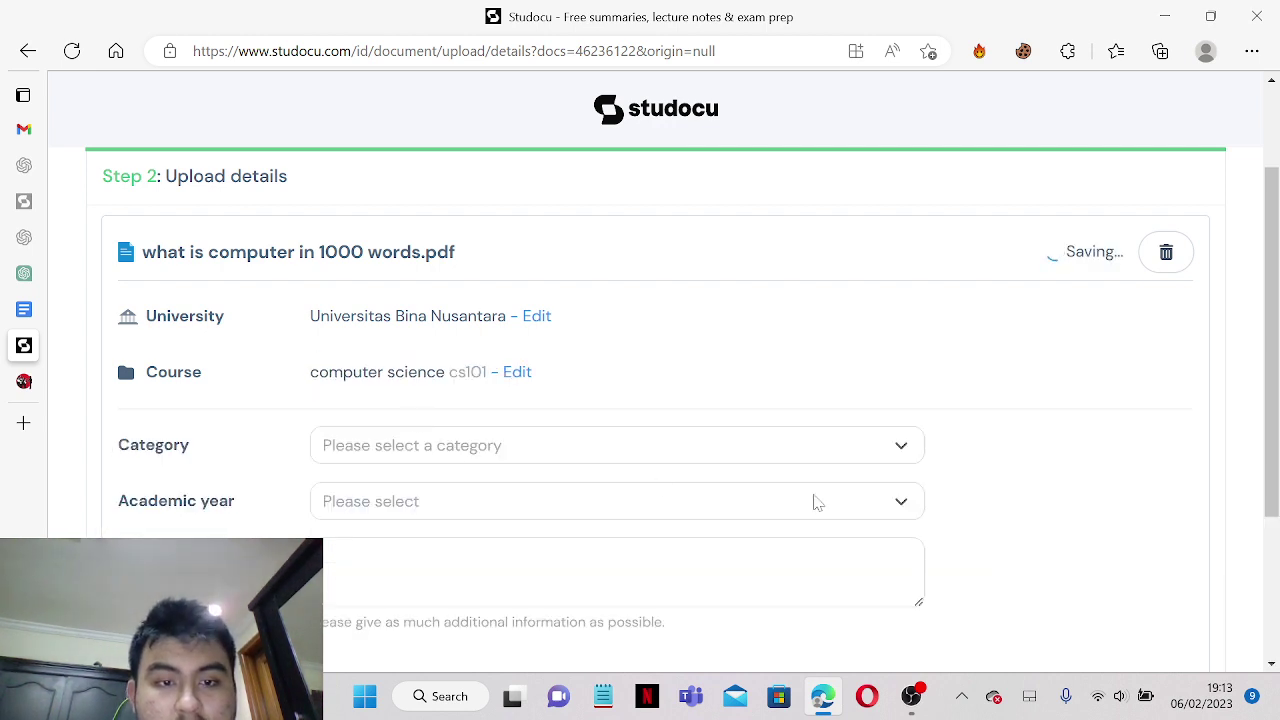
# - Set the document's category to Essays and its academic year to 2023/2024
pyautogui.click(723, 447)
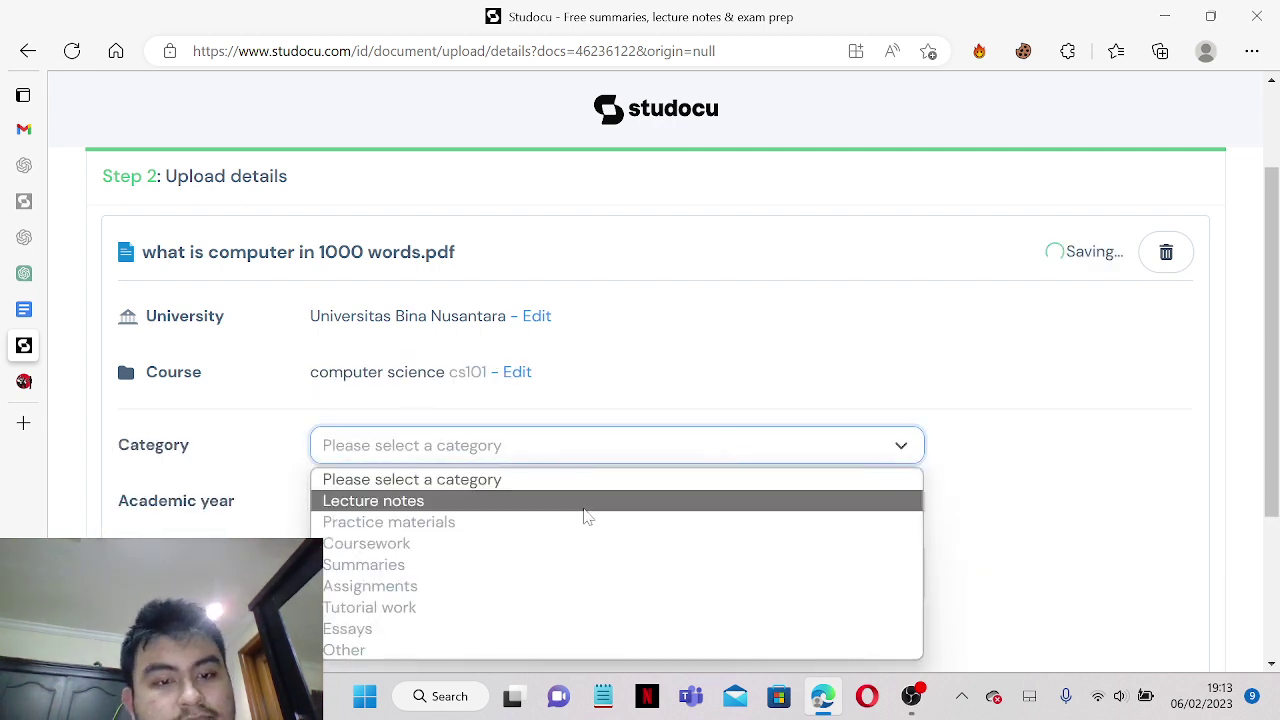
pyautogui.click(531, 629)
pyautogui.scroll(-2, 551, 531)
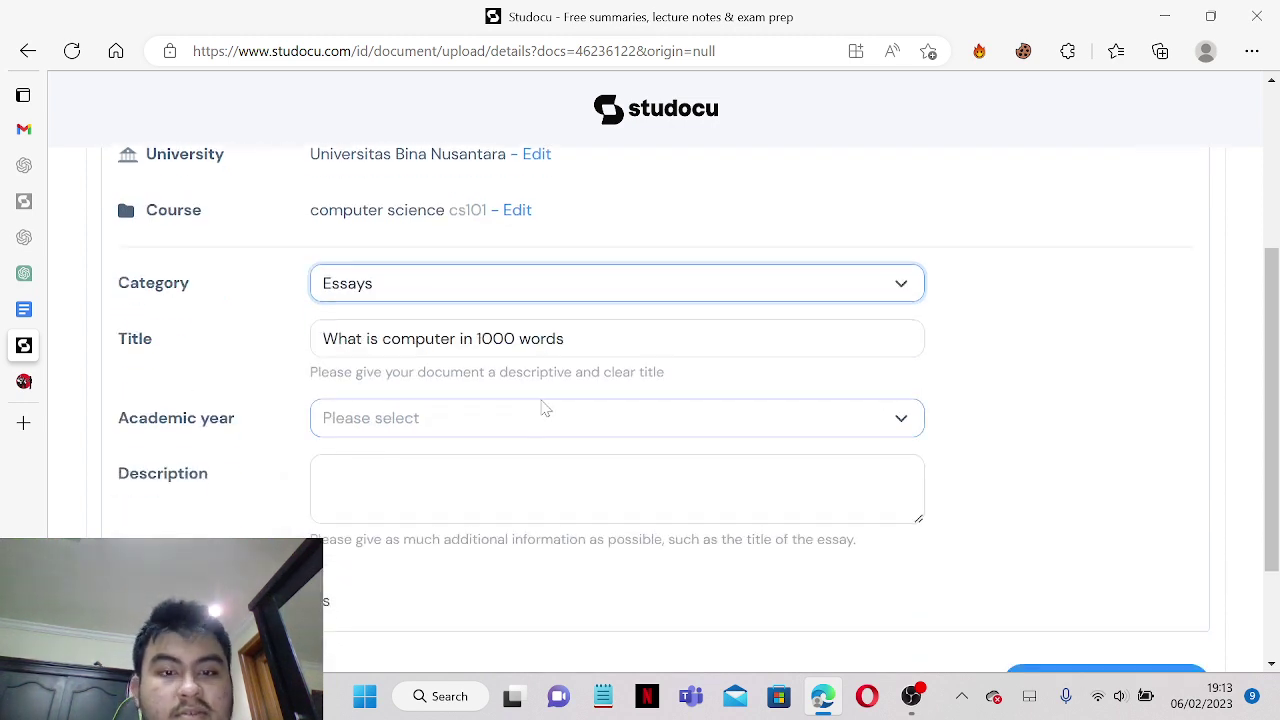
pyautogui.click(562, 428)
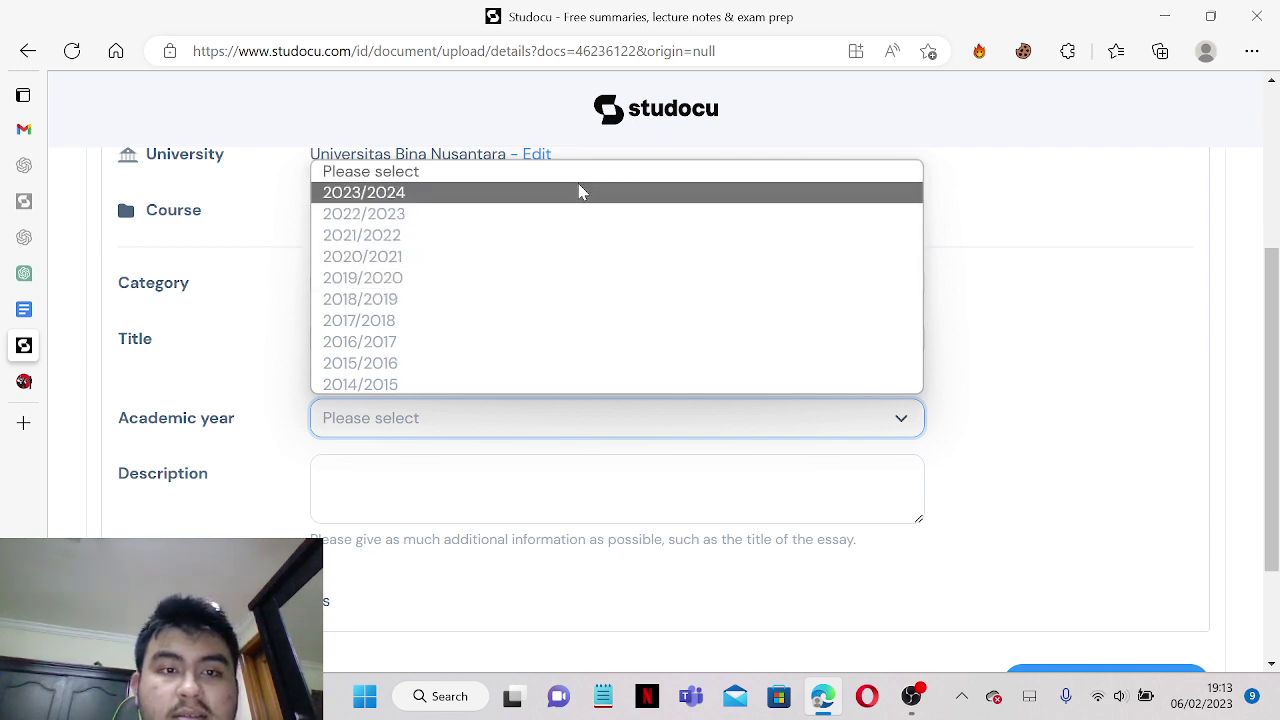
pyautogui.click(582, 188)
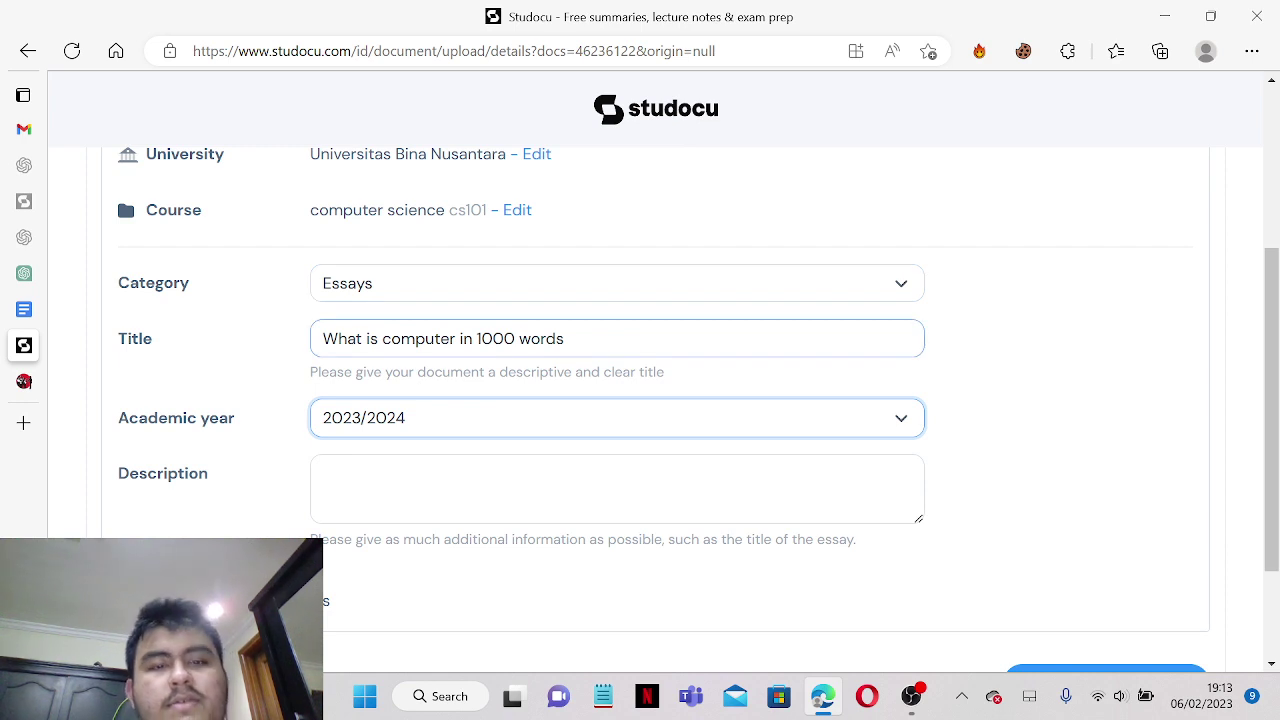
# - Fill the description with the closing paragraph of ChatGPT's answer on technology making people smarter, and submit the document
pyautogui.click(420, 465)
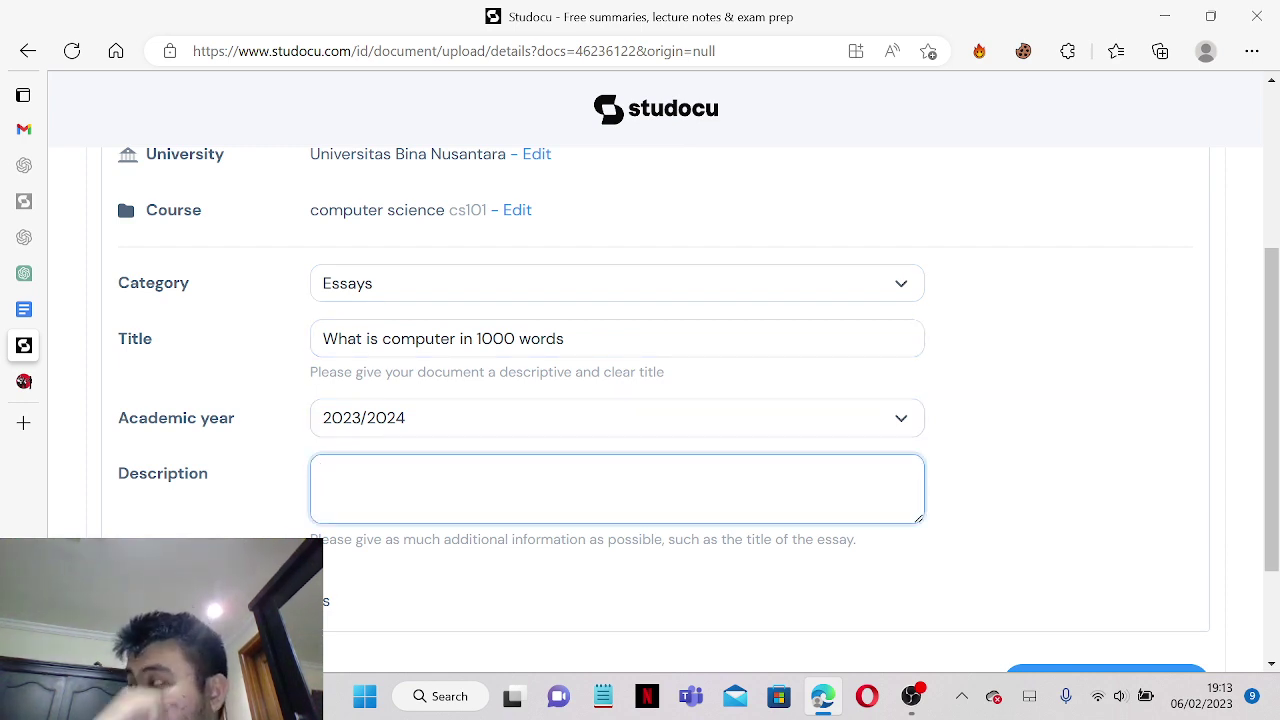
pyautogui.scroll(-3, 410, 487)
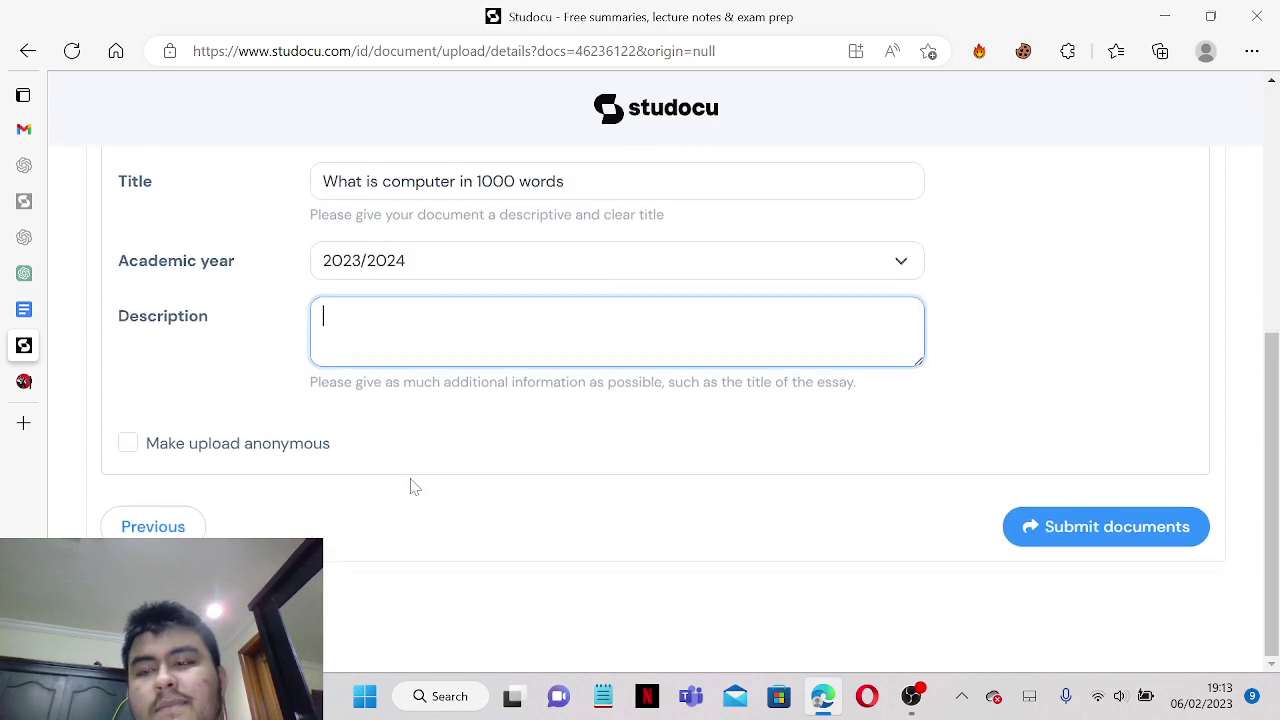
pyautogui.moveTo(8, 405)
pyautogui.click(90, 266)
pyautogui.scroll(-3, 686, 322)
pyautogui.moveTo(896, 492); pyautogui.dragTo(497, 350)
pyautogui.click(925, 512)
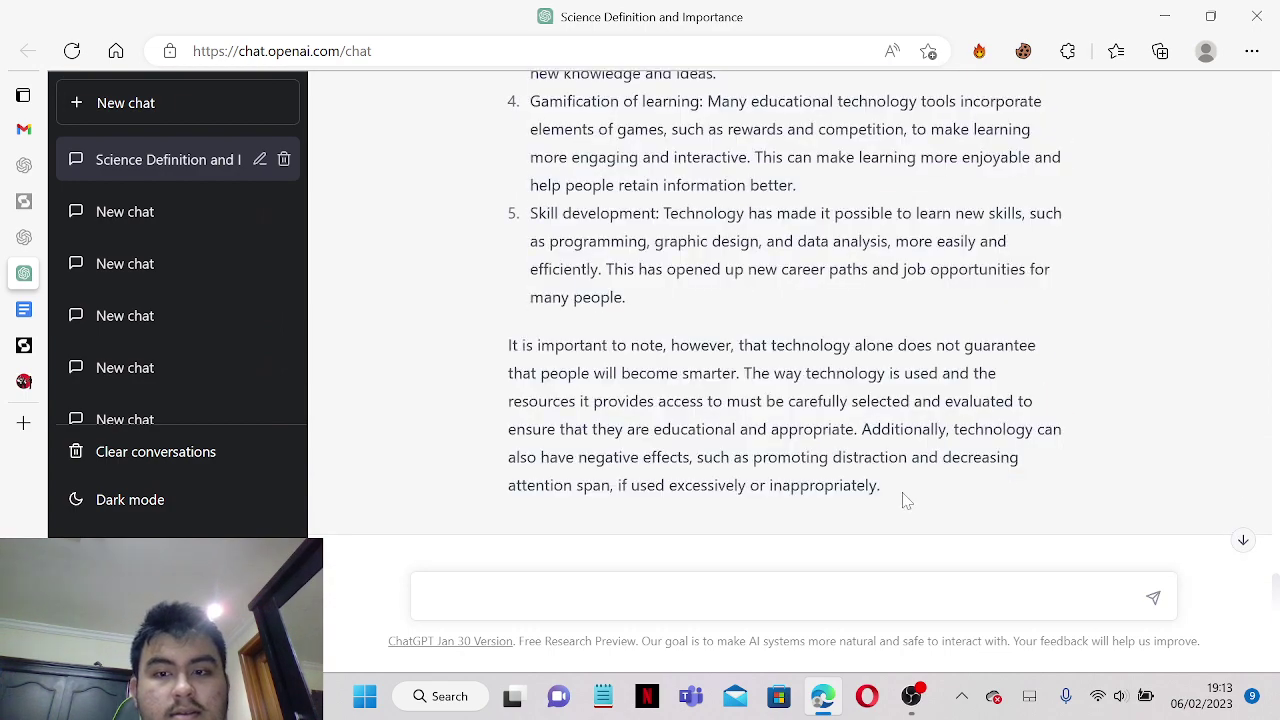
pyautogui.moveTo(879, 485); pyautogui.dragTo(502, 348)
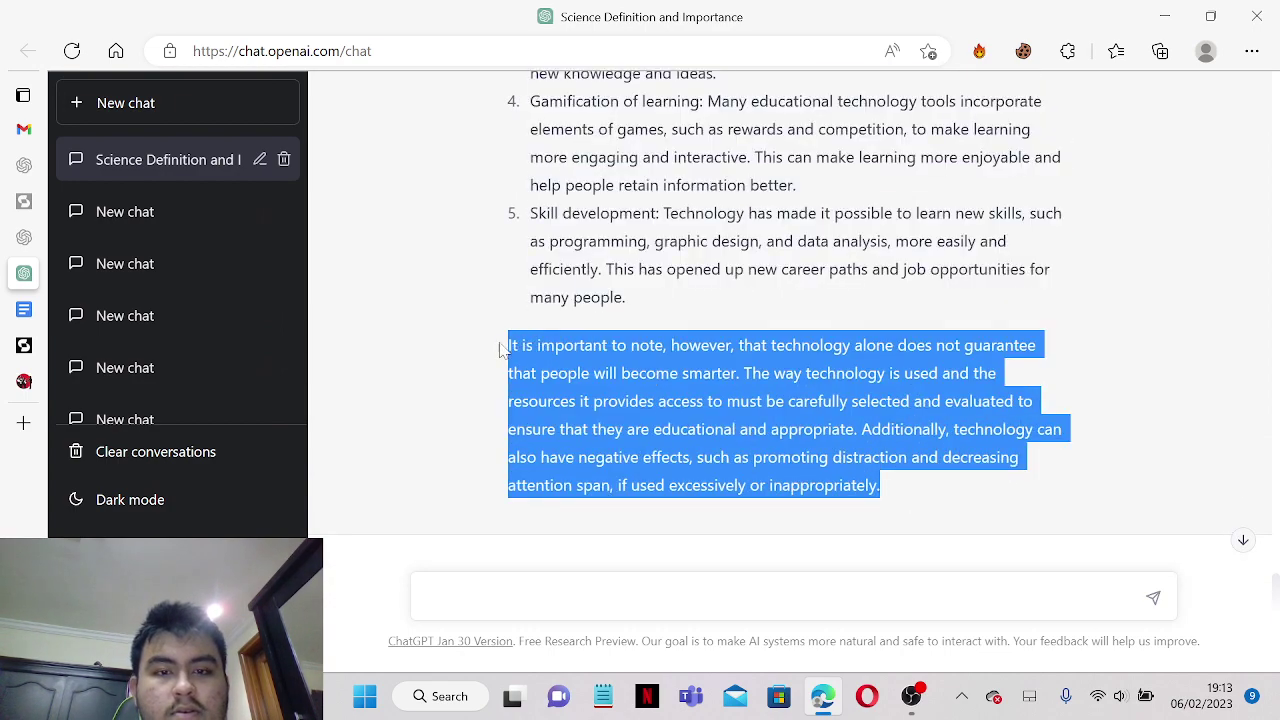
pyautogui.click(24, 345)
pyautogui.hotkey('ctrl', 'v')
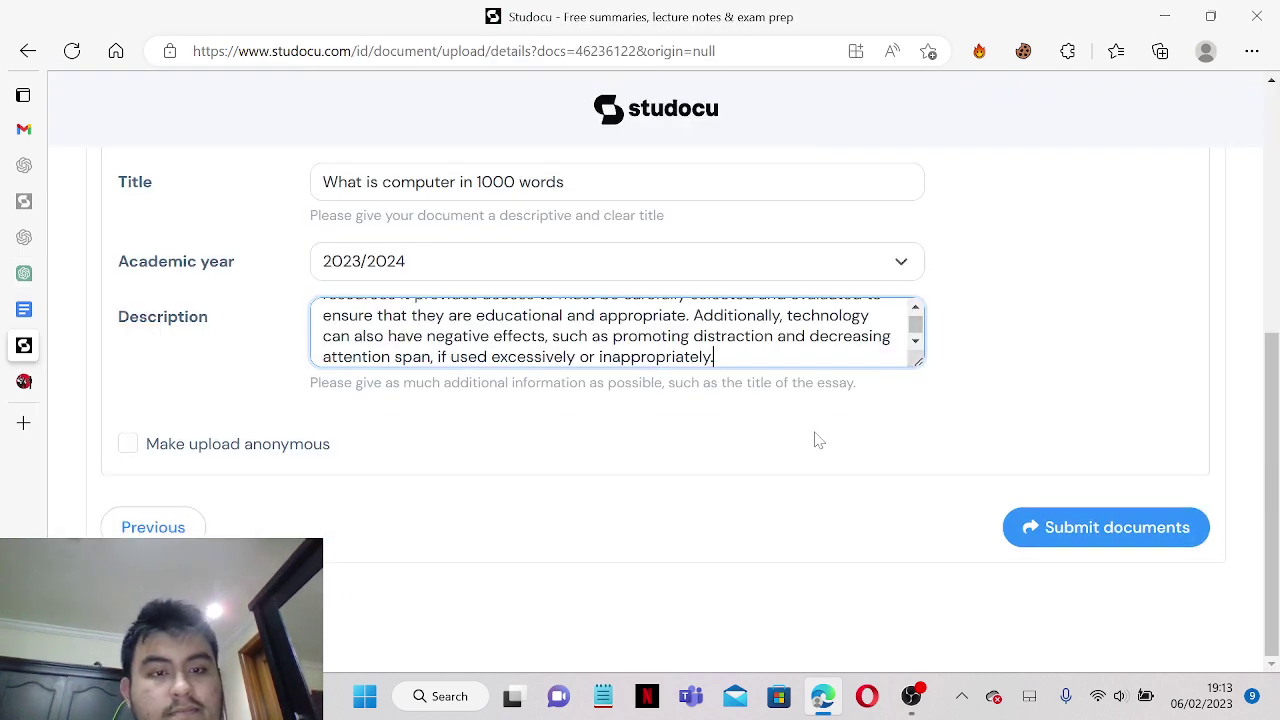
pyautogui.click(1040, 533)
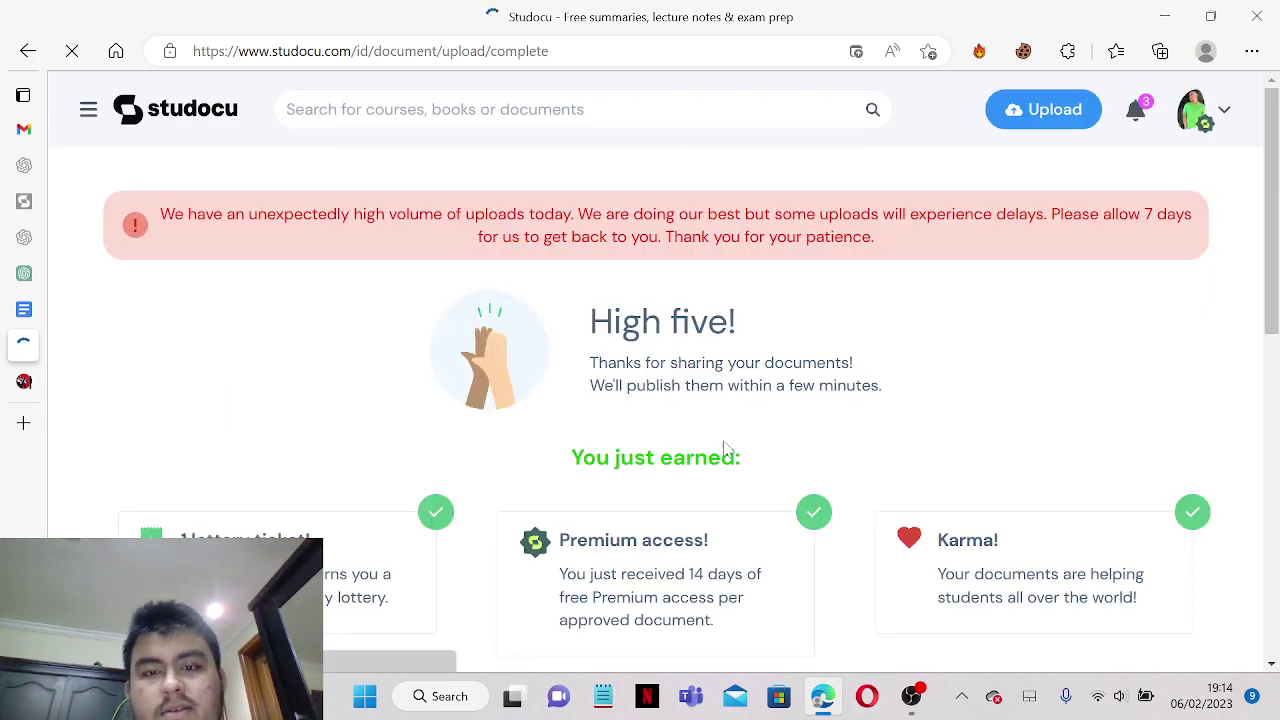
# - Review the upload completion page, including the delay notice, the earned rewards and the double Premium offer
pyautogui.tripleClick(660, 214)
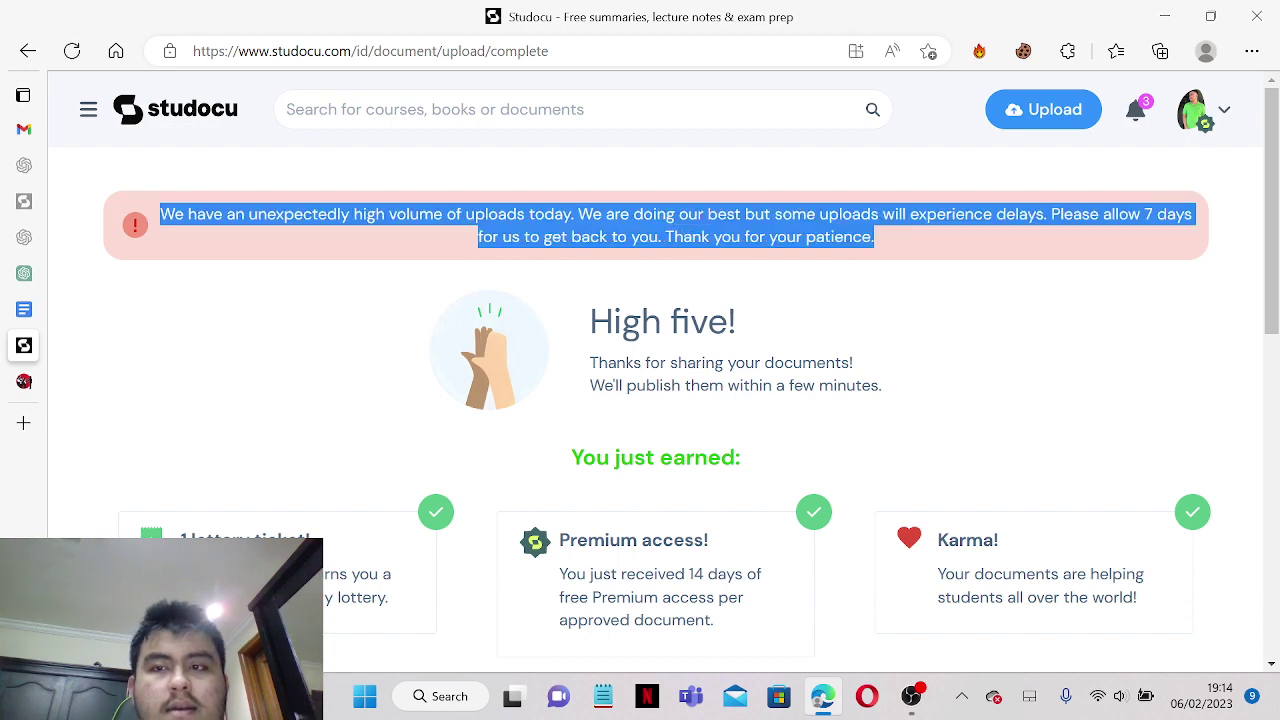
pyautogui.click(958, 235)
pyautogui.scroll(-5, 958, 235)
pyautogui.scroll(4, 958, 235)
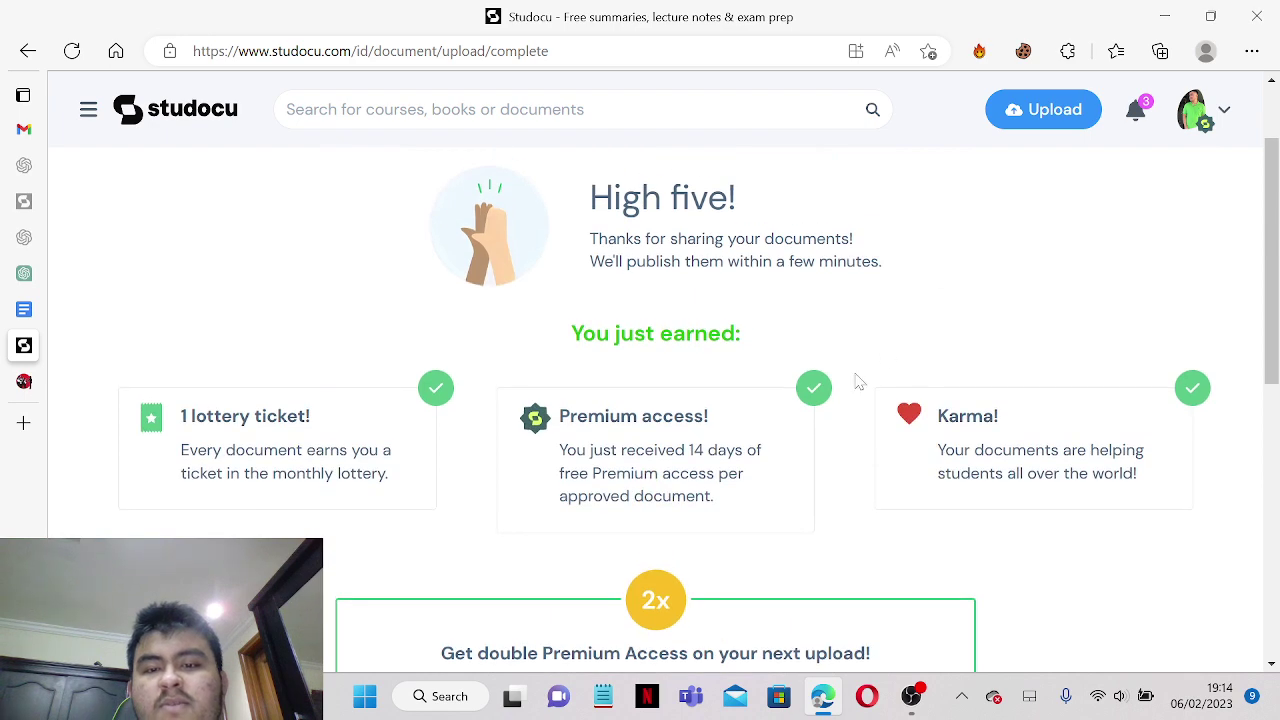
pyautogui.scroll(1, 812, 252)
pyautogui.scroll(-3, 831, 429)
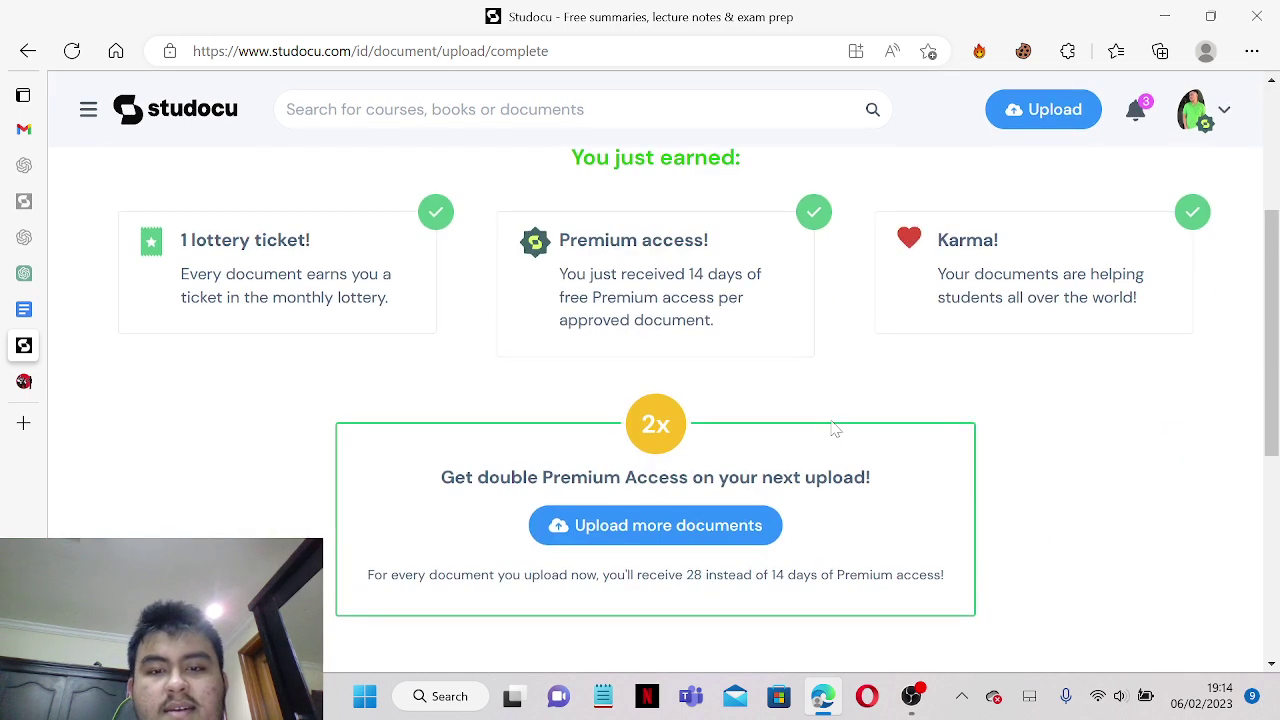
pyautogui.scroll(2, 835, 428)
pyautogui.scroll(-3, 835, 428)
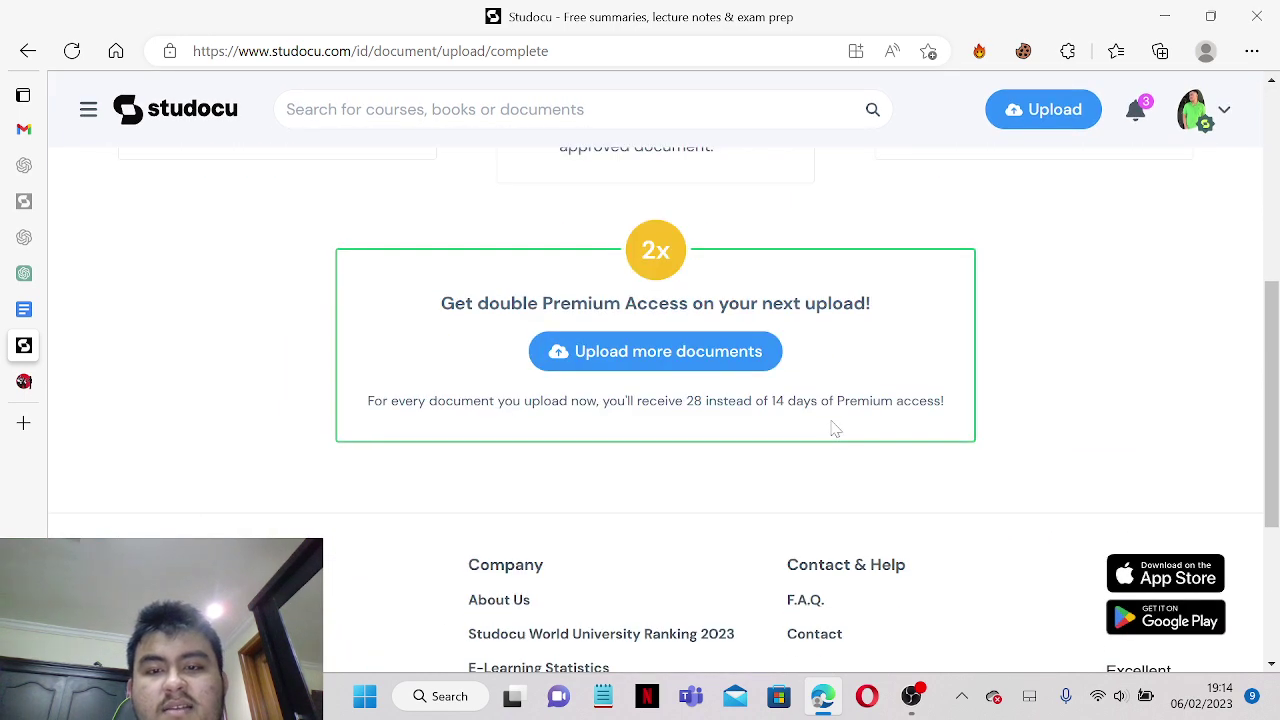
pyautogui.scroll(3, 640, 400)
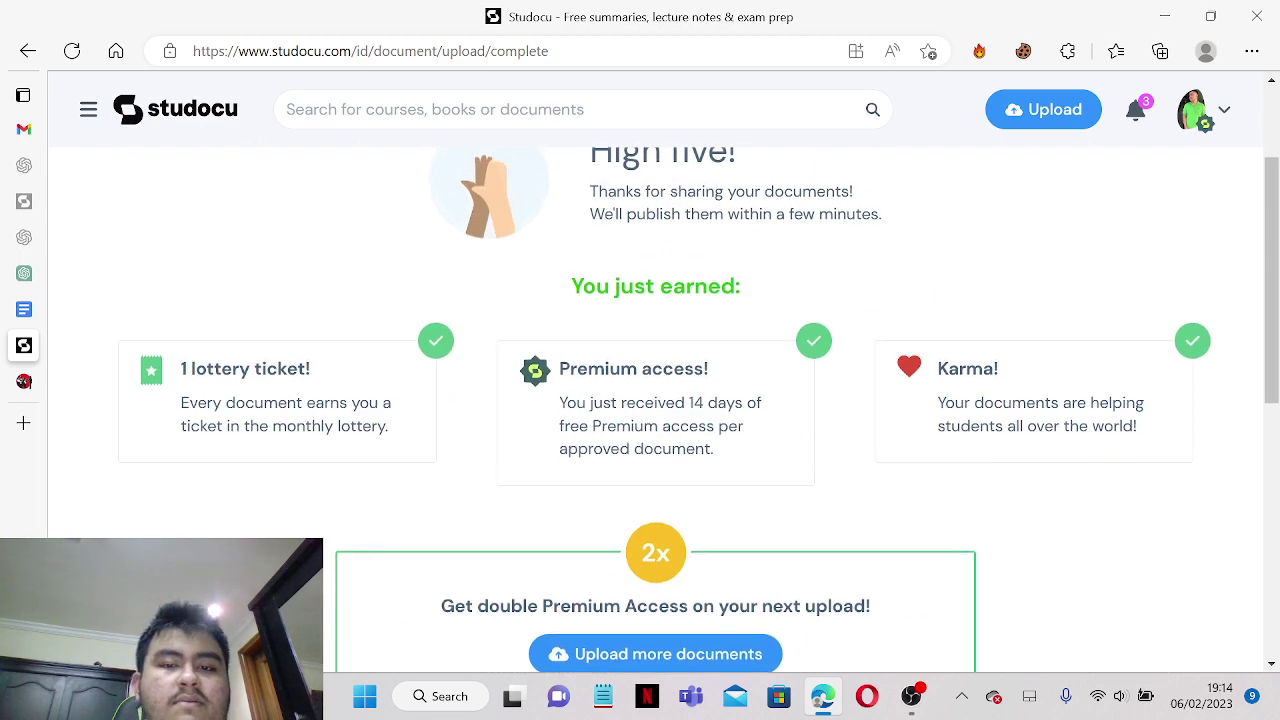
pyautogui.scroll(1, 660, 497)
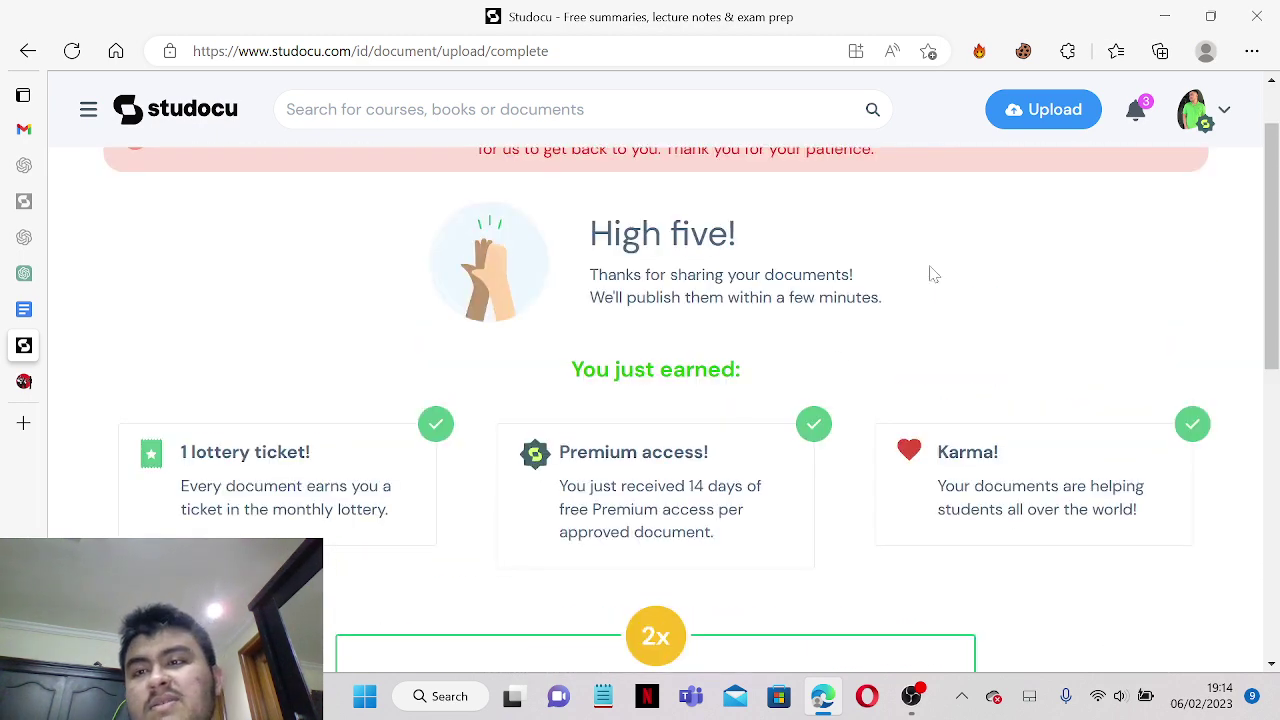
# - Check the latest Studocu notifications for document approvals, and review the offer for uploading more documents
pyautogui.click(1135, 109)
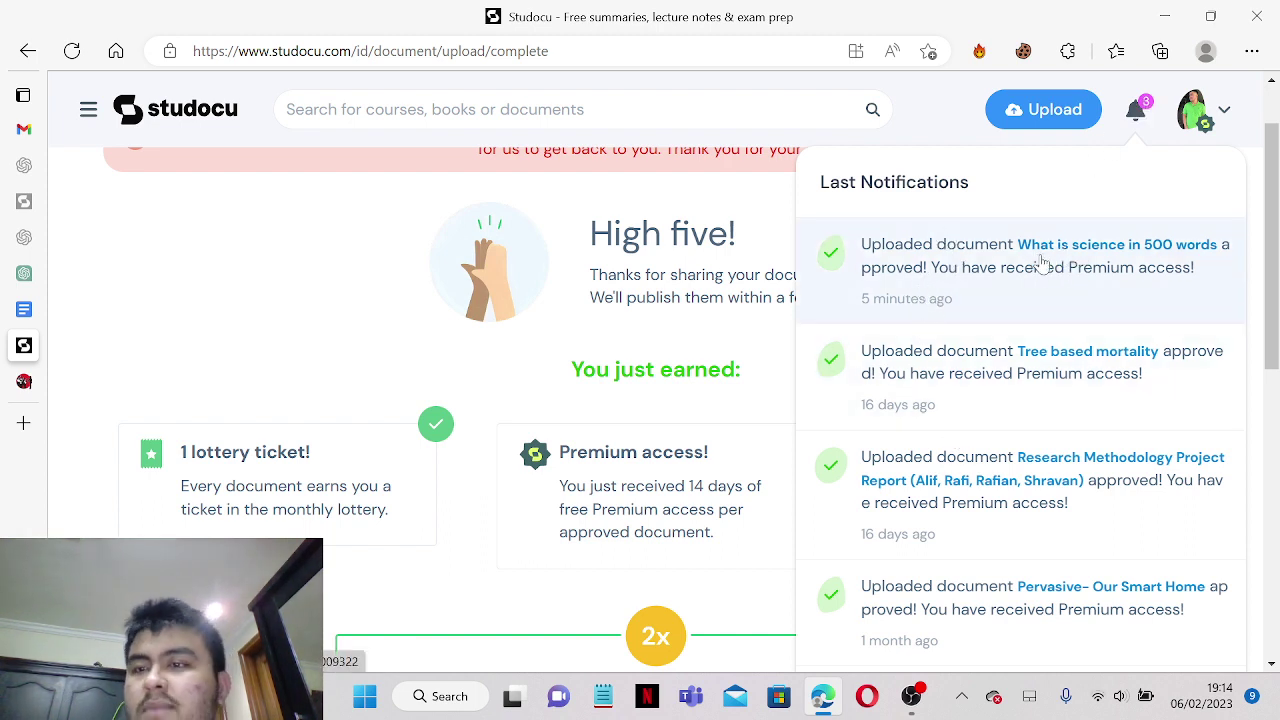
pyautogui.click(730, 345)
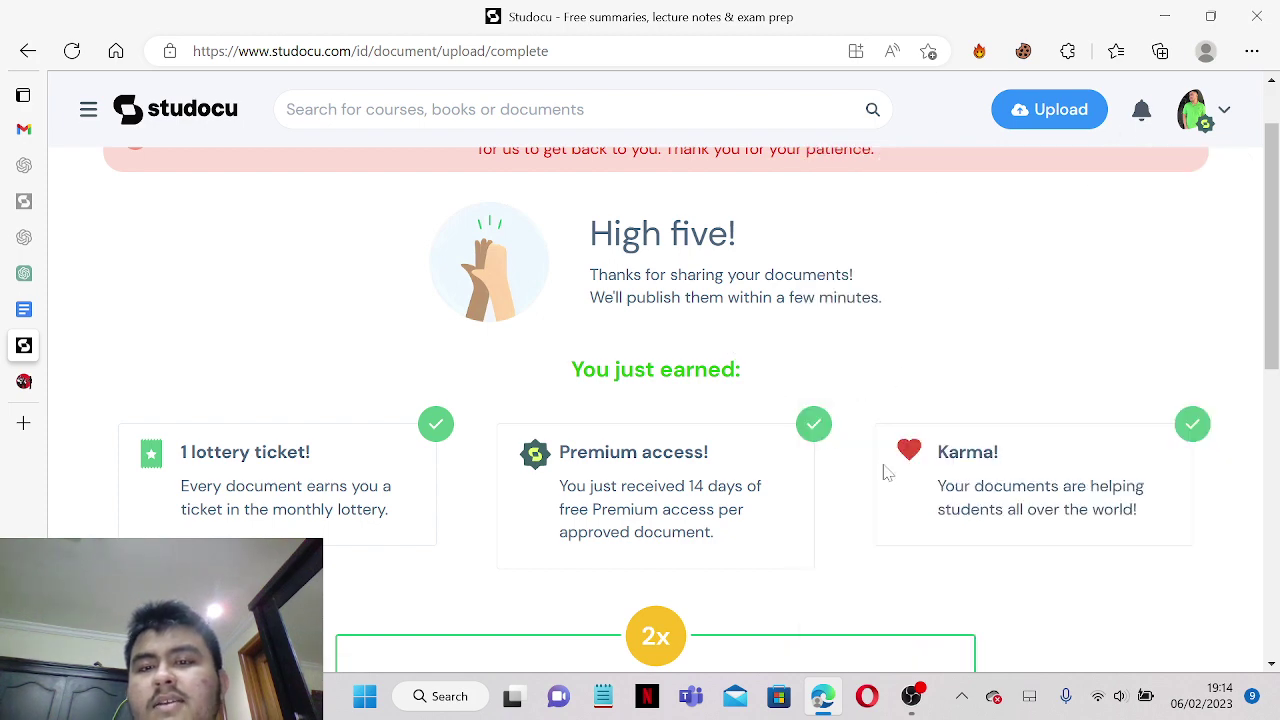
pyautogui.scroll(-4, 886, 471)
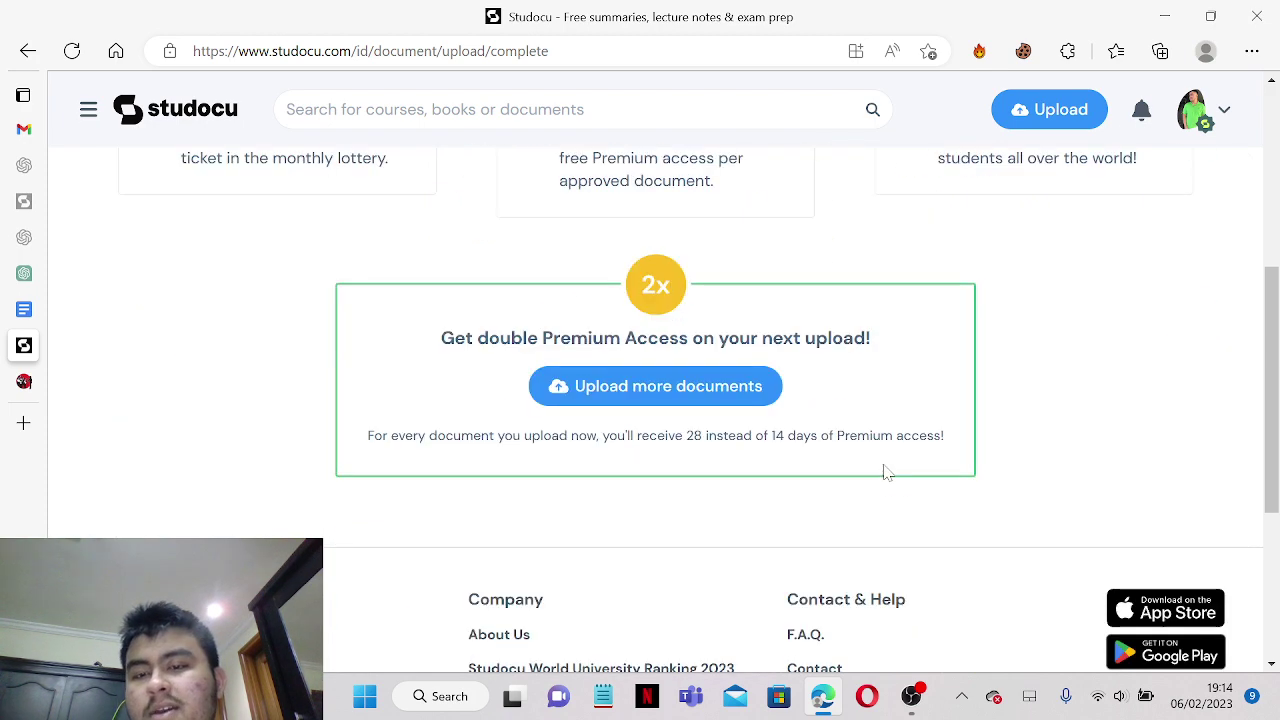
pyautogui.scroll(-2, 960, 632)
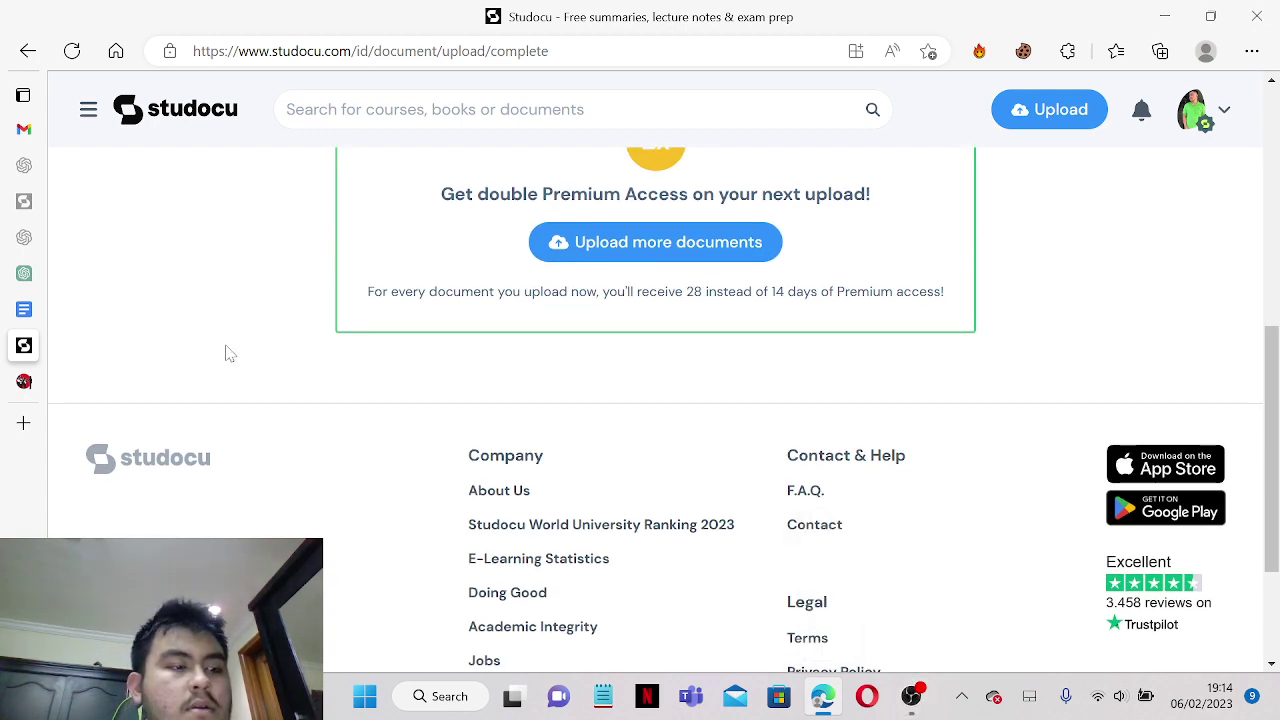
pyautogui.click(911, 696)
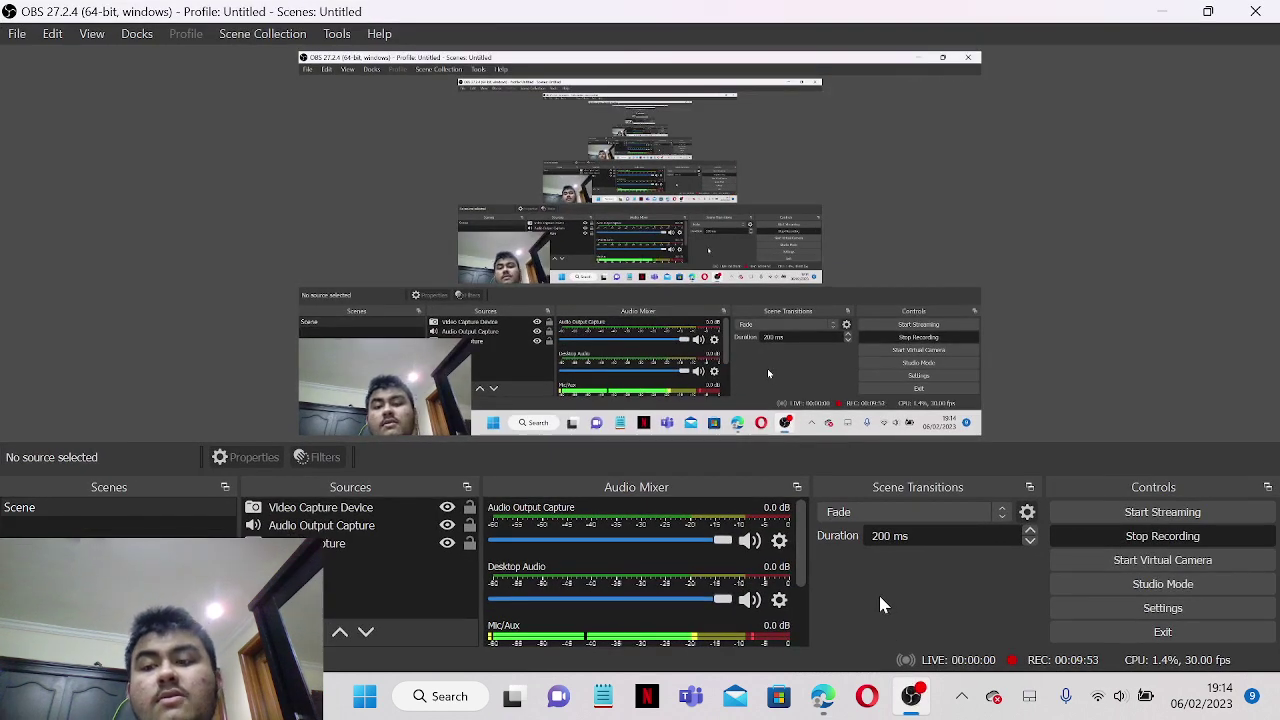